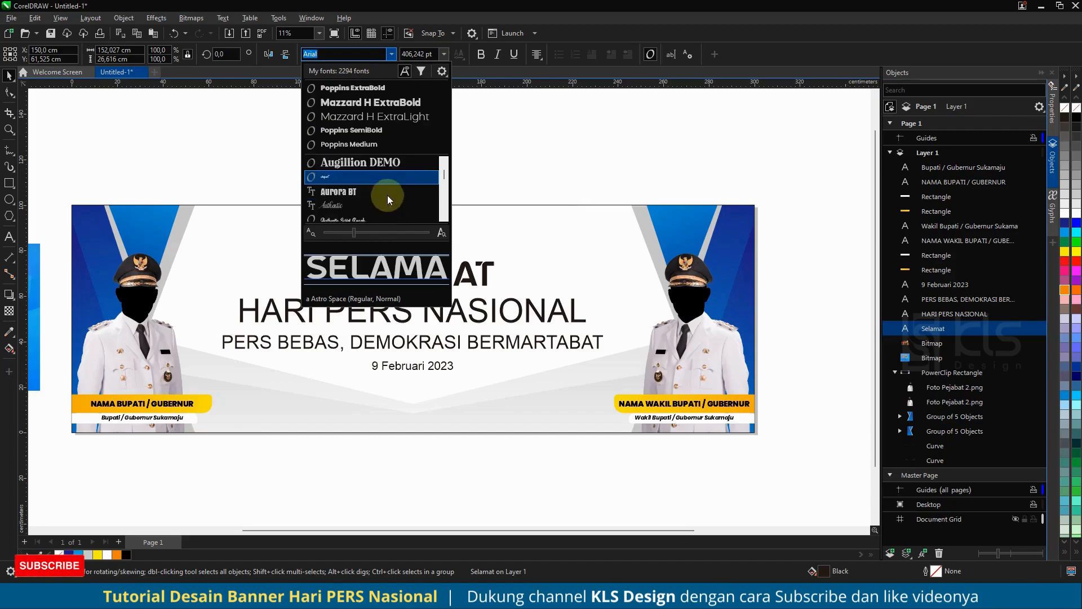
scroll(381, 191, "down", 2)
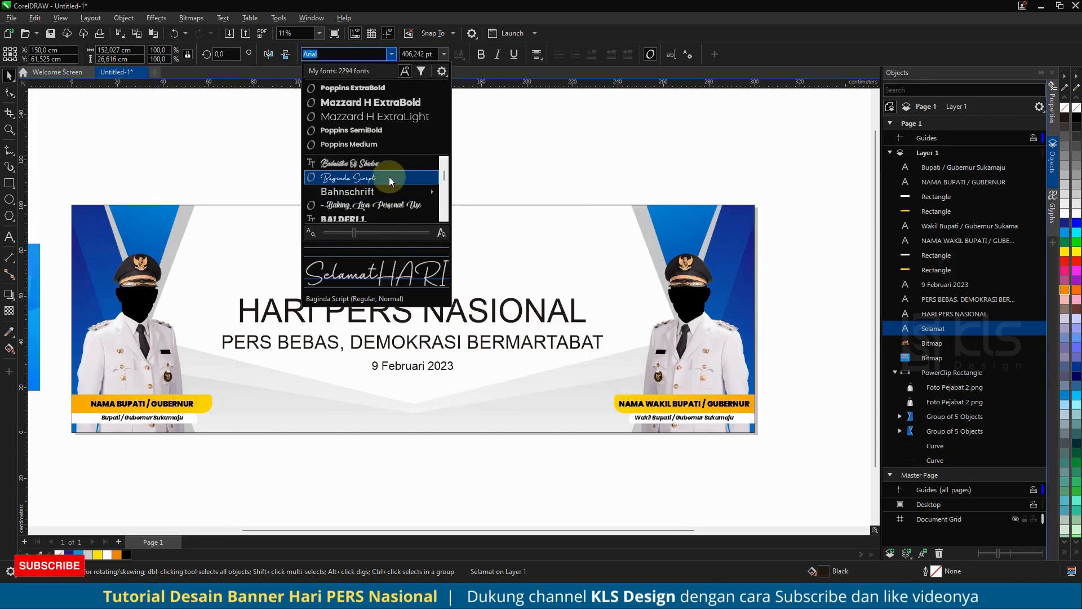
- Set the "Selamat" text in the Baginda Script font and enlarge it to about 57 cm wide
left_click(389, 177)
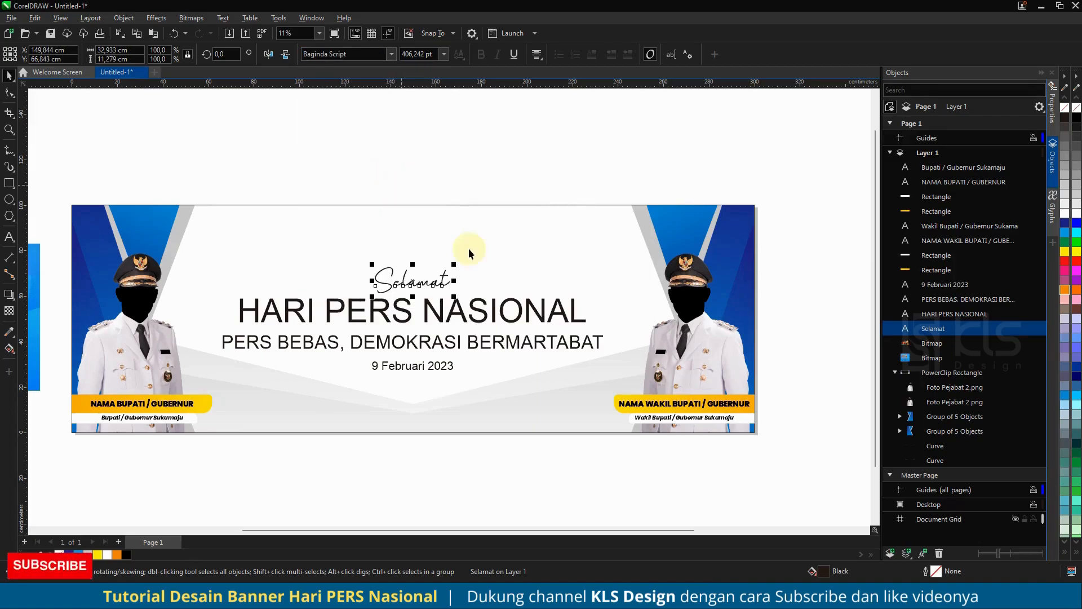
left_click_drag(456, 263, 481, 245)
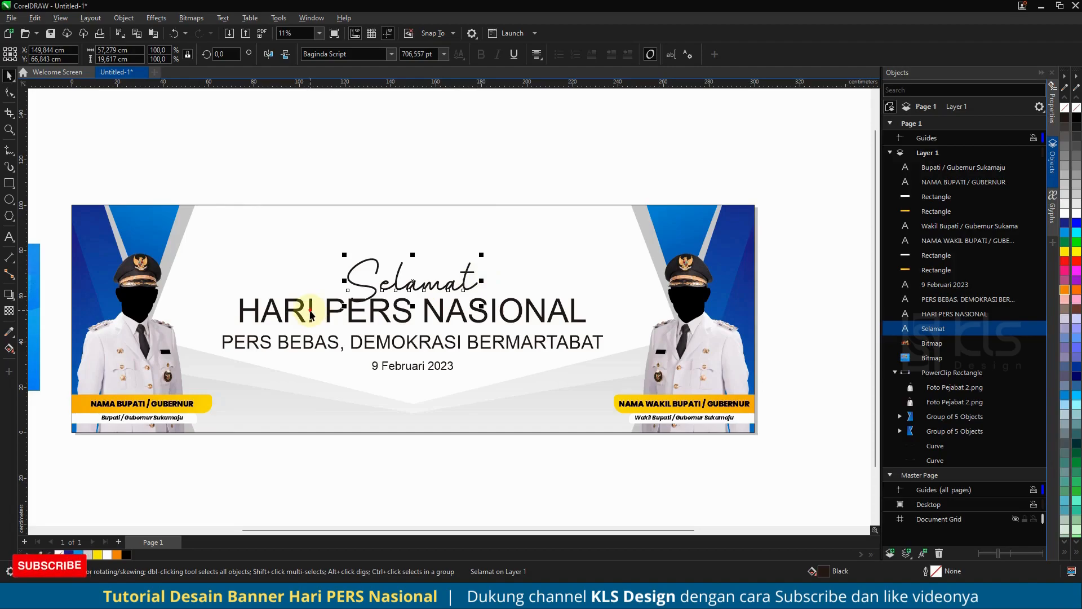
- Set the "HARI PERS NASIONAL" heading in Mazzard H ExtraBold and centre it horizontally on the banner background
left_click(330, 312)
left_click(391, 53)
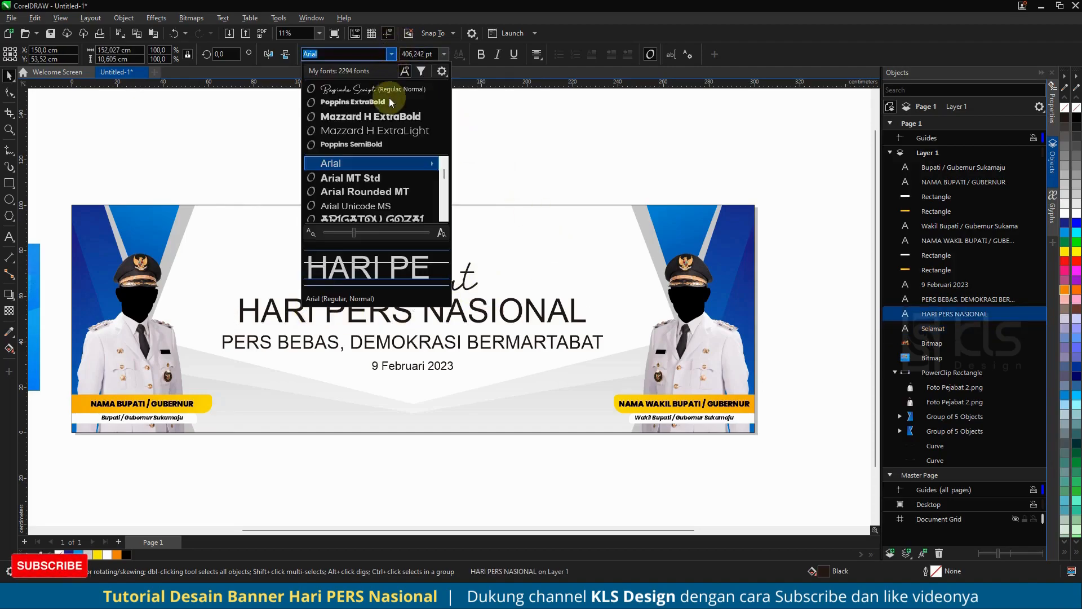
left_click(435, 97)
left_click(513, 186)
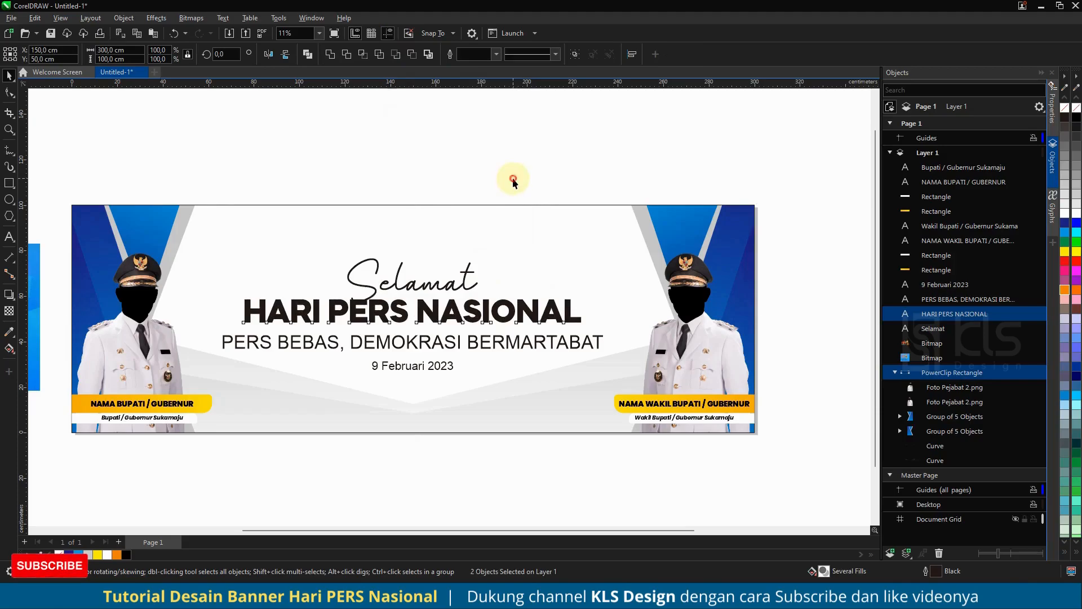
- Recolour all four central text lines with the near-black C93 M88 Y89 K80 fill
left_click_drag(610, 401, 611, 403)
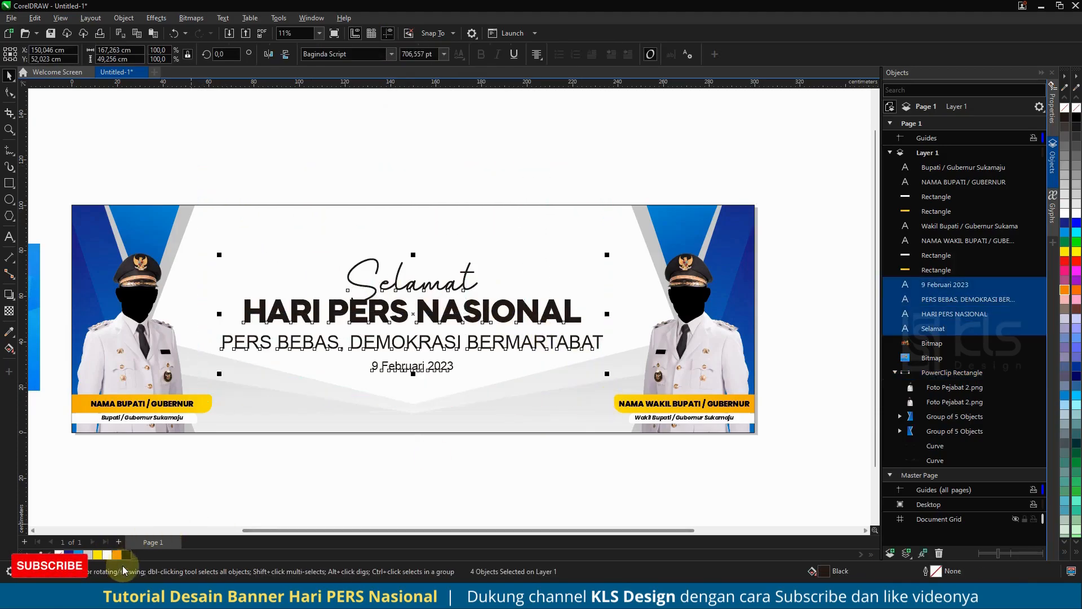
left_click(488, 162)
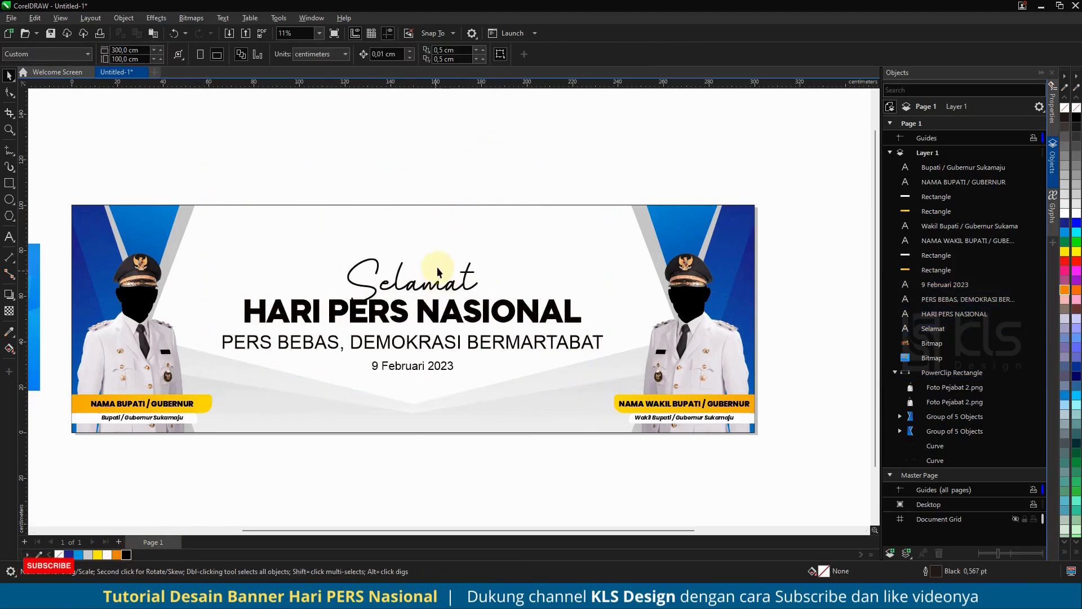
- Bring "Selamat" to the front, shrink it to about 51 cm wide and lower it closer to the heading
left_click(437, 289)
key("shift+Page_Up")
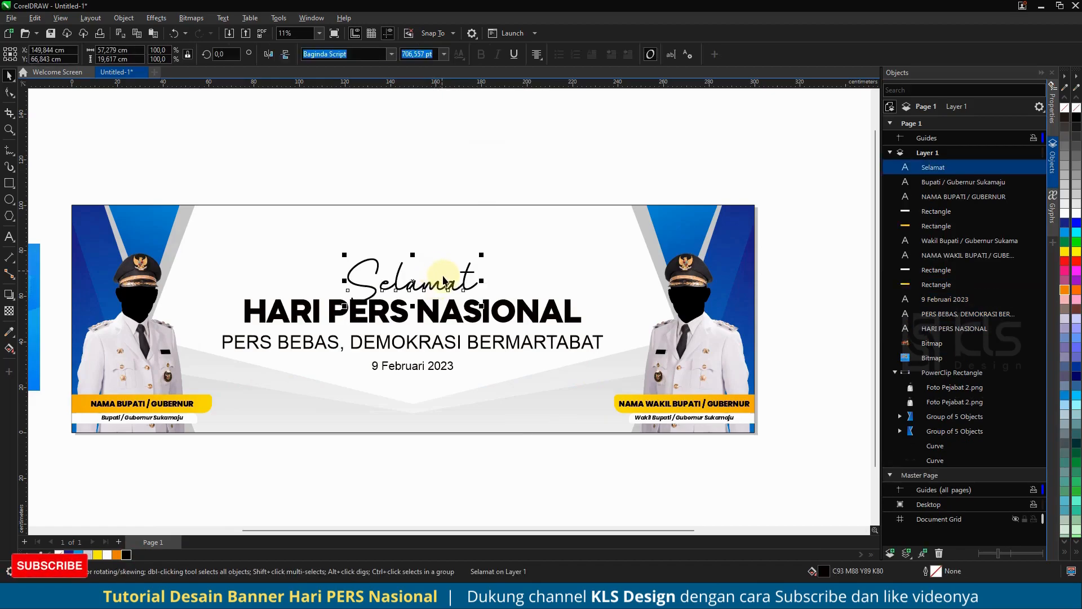
left_click_drag(484, 254, 478, 250)
scroll(435, 280, "up", 4)
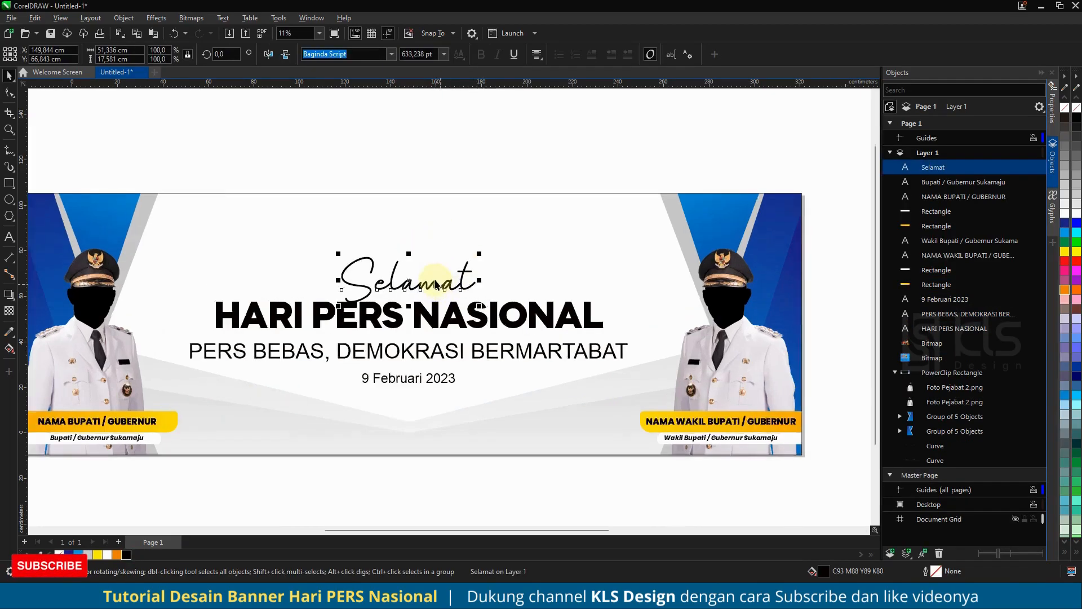
left_click_drag(436, 279, 435, 297)
scroll(451, 355, "down", 3)
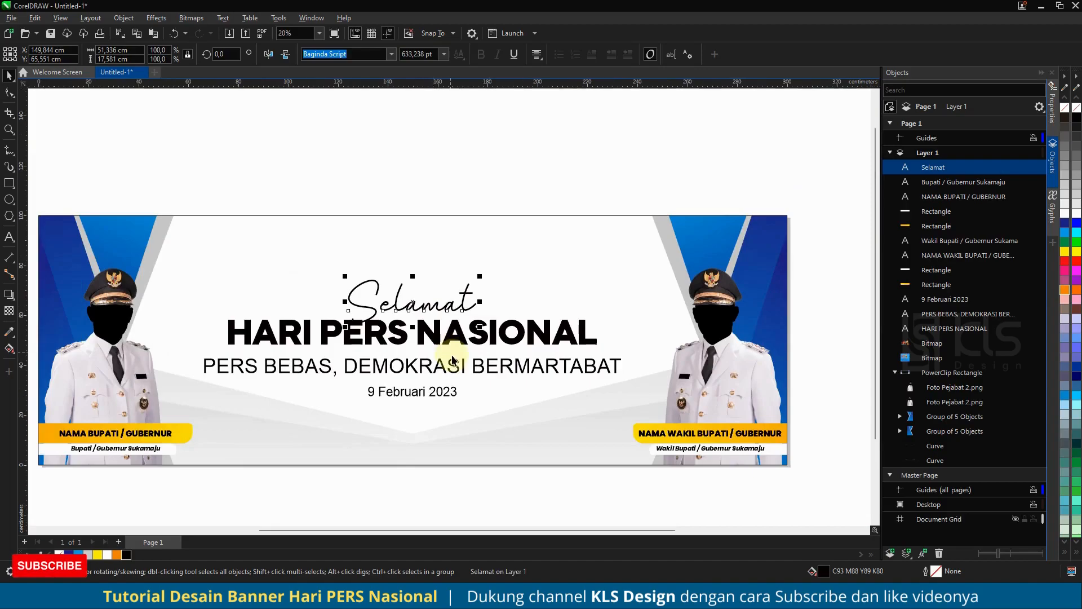
- Set the "PERS BEBAS, DEMOKRASI BERMARTABAT" line in the Mazzard H Bold font
left_click(454, 364)
left_click(391, 54)
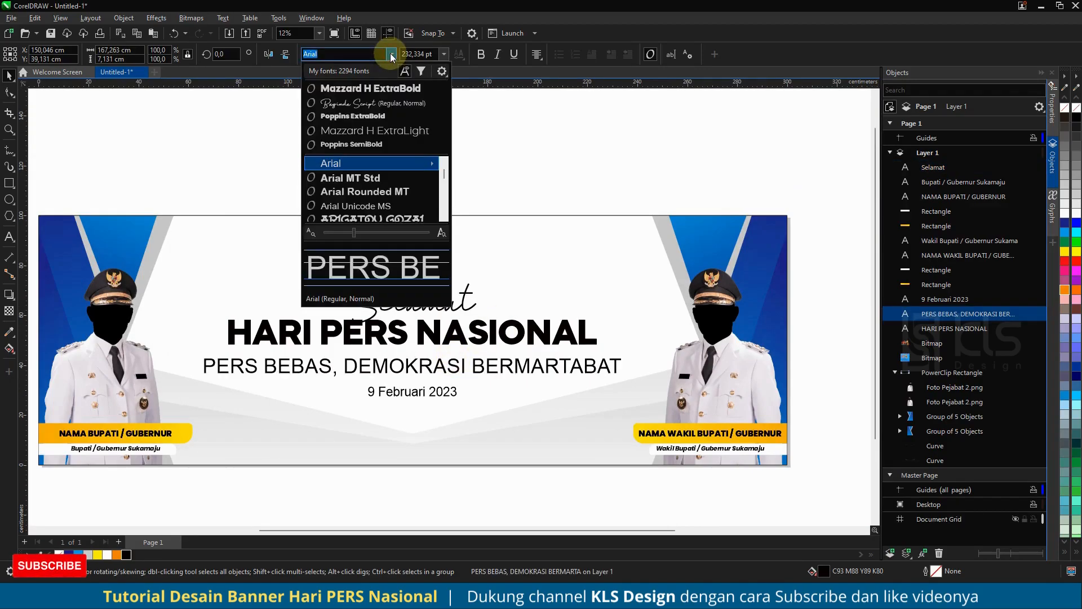
left_click(398, 91)
left_click(391, 55)
mouse_move(420, 164)
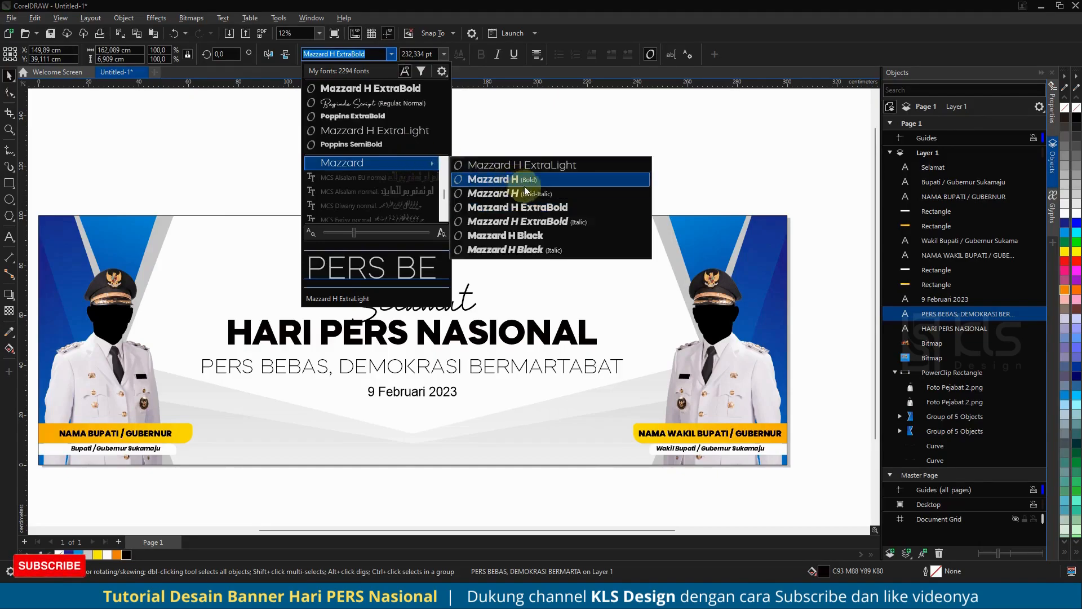
left_click(542, 180)
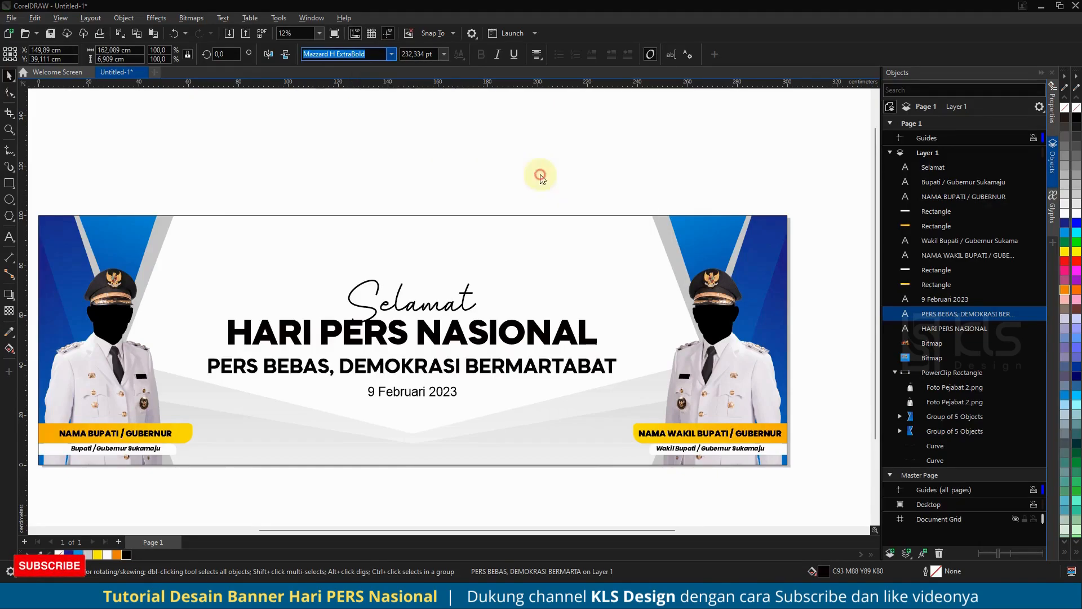
- Scale the "PERS BEBAS, DEMOKRASI BERMARTABAT" line to the heading's width of 147.899 cm
left_click_drag(620, 349, 601, 330, "shift")
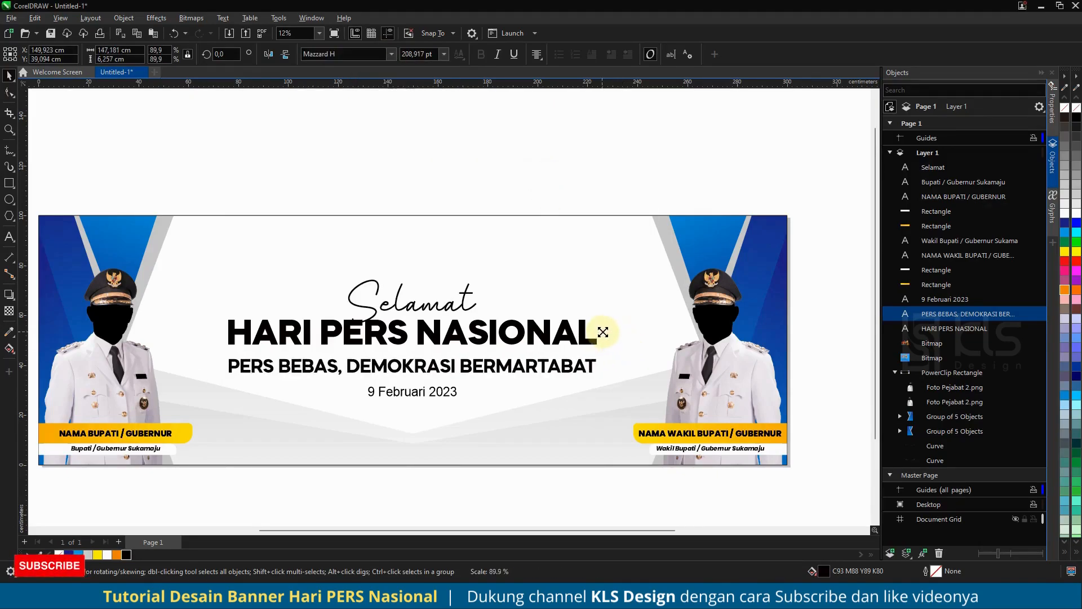
left_click(587, 332)
left_click(113, 50)
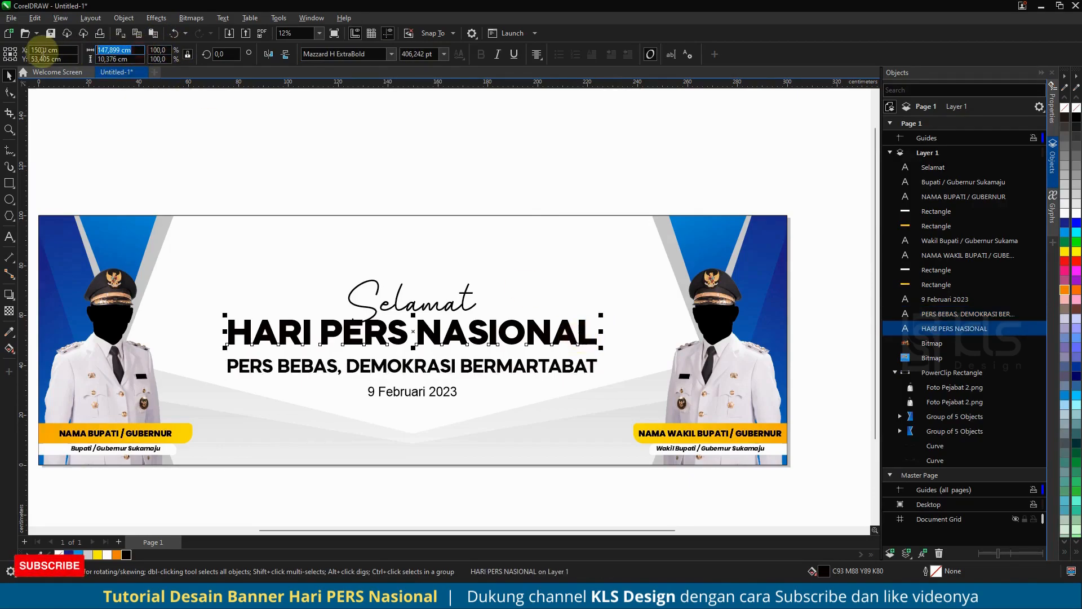
left_click(533, 371)
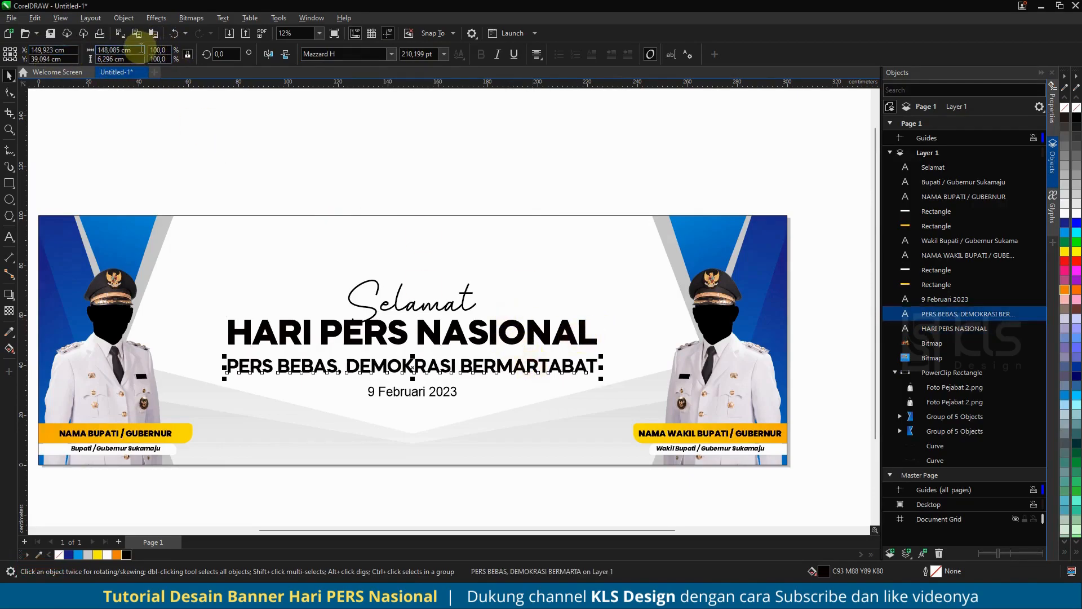
key("Return")
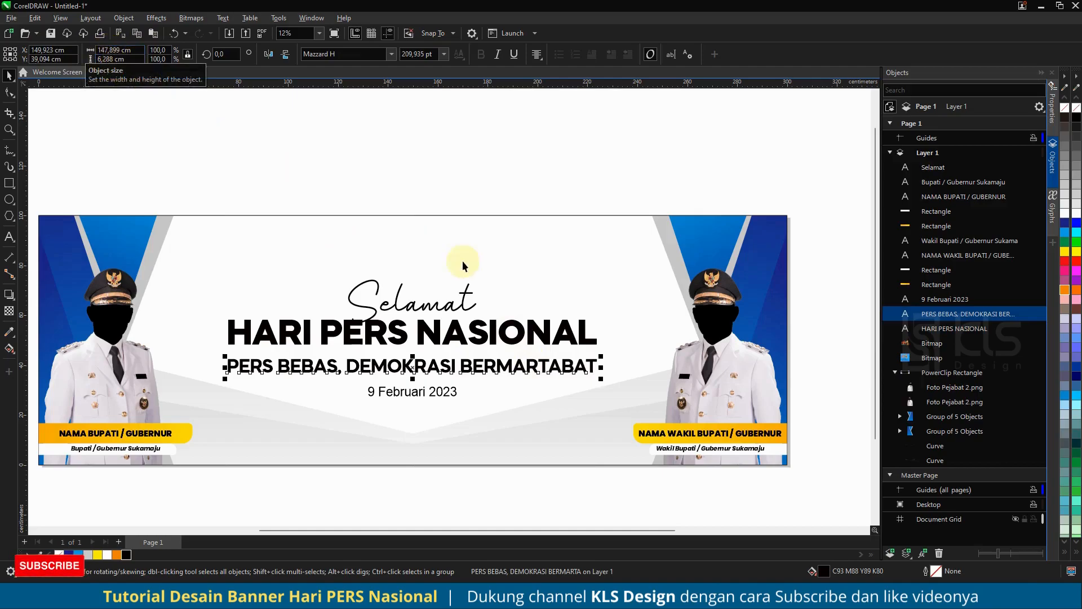
- Centre the "PERS BEBAS" line horizontally on the banner background and move it up slightly towards the heading
key("c")
left_click(509, 268)
left_click(532, 161)
left_click_drag(505, 365, 501, 359)
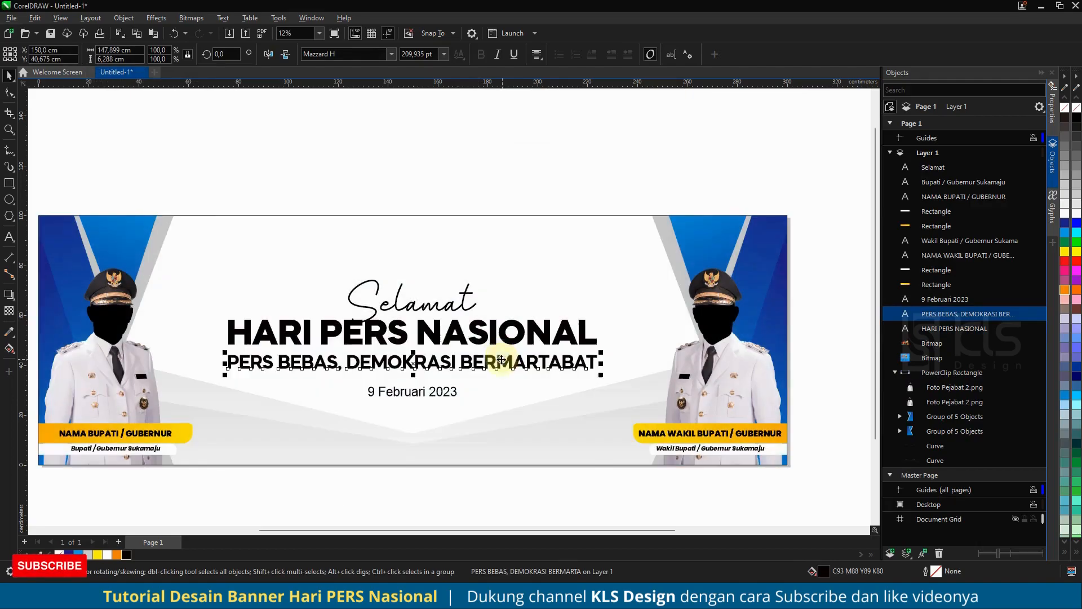
- Draw a rectangle about 54.9 by 7 cm around the date, with 3.501 cm rounded top corners and square bottom corners
left_click(9, 183)
left_click_drag(345, 384, 93, 153)
key("F10")
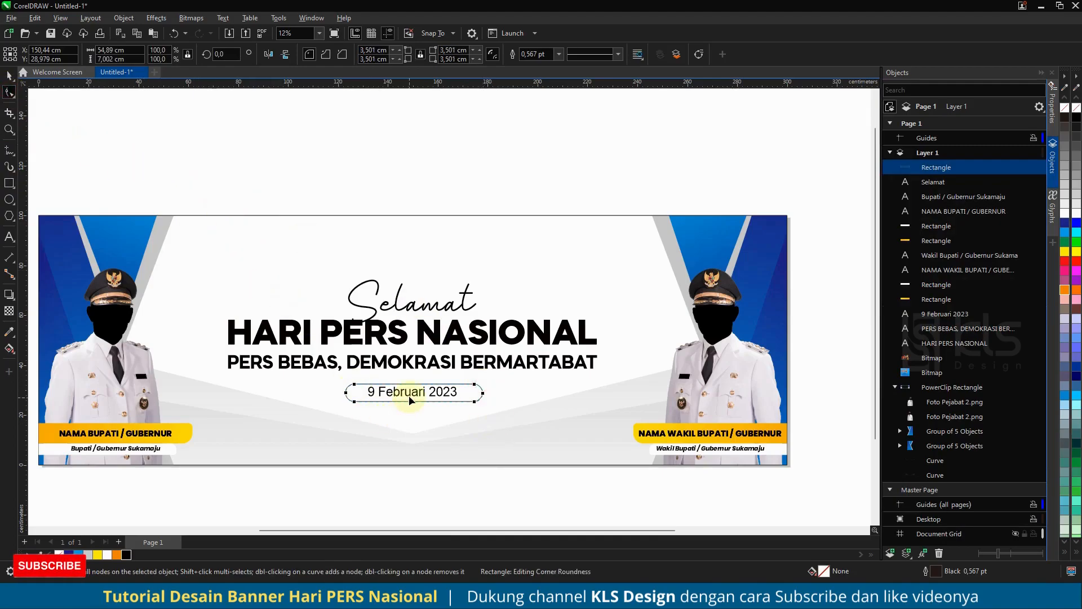
scroll(411, 395, "up", 3)
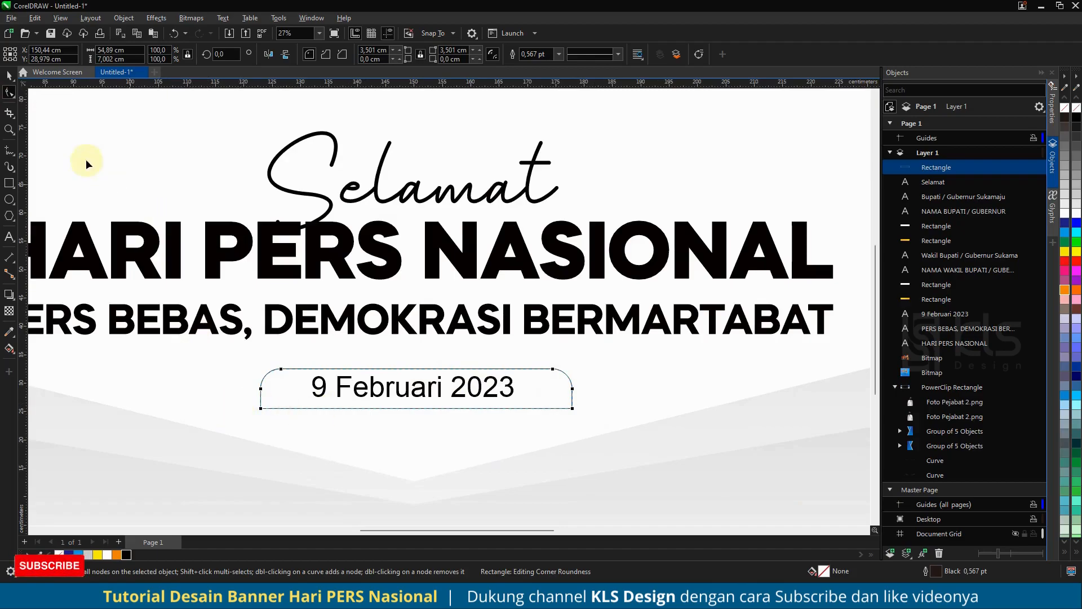
left_click(9, 75)
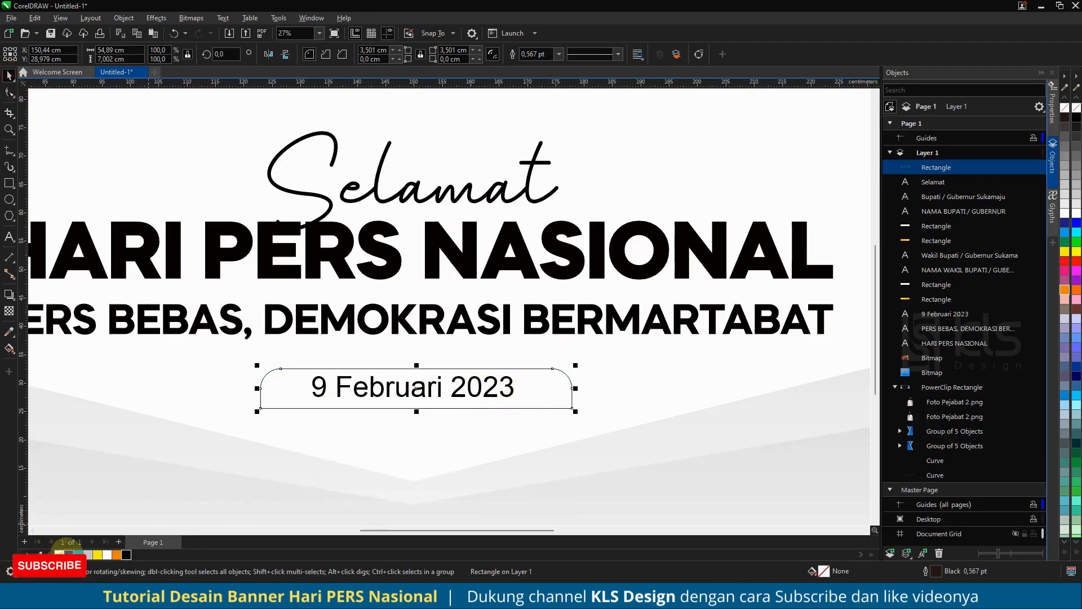
- Give the date rectangle a vertical gradient from dark blue at its base to light blue above, without an outline
left_click(69, 554)
right_click(59, 554)
left_click(9, 348)
left_click_drag(422, 428, 422, 342)
left_click(78, 554)
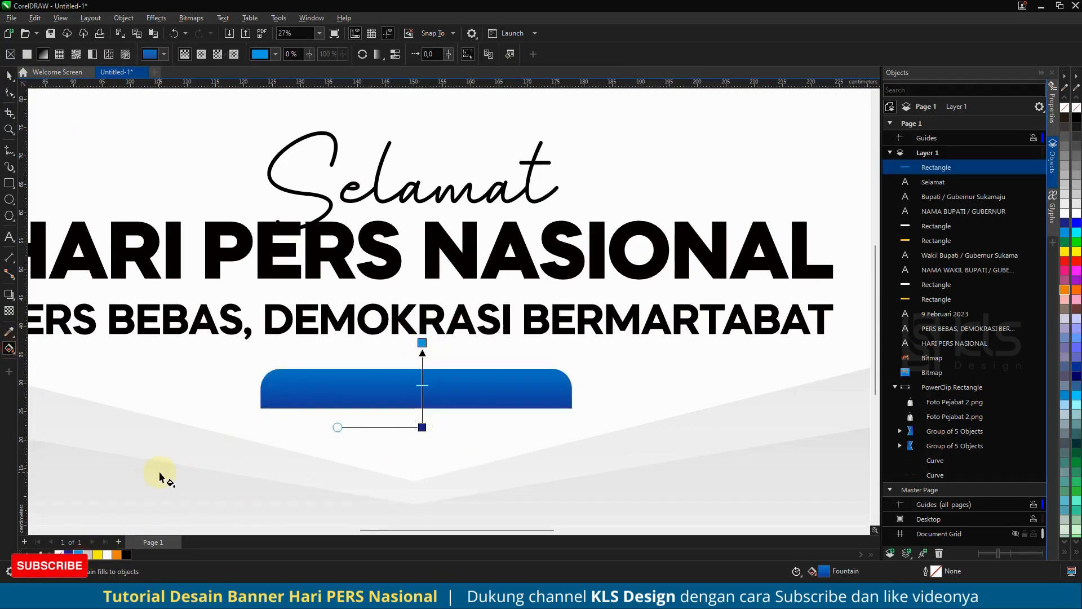
left_click(9, 76)
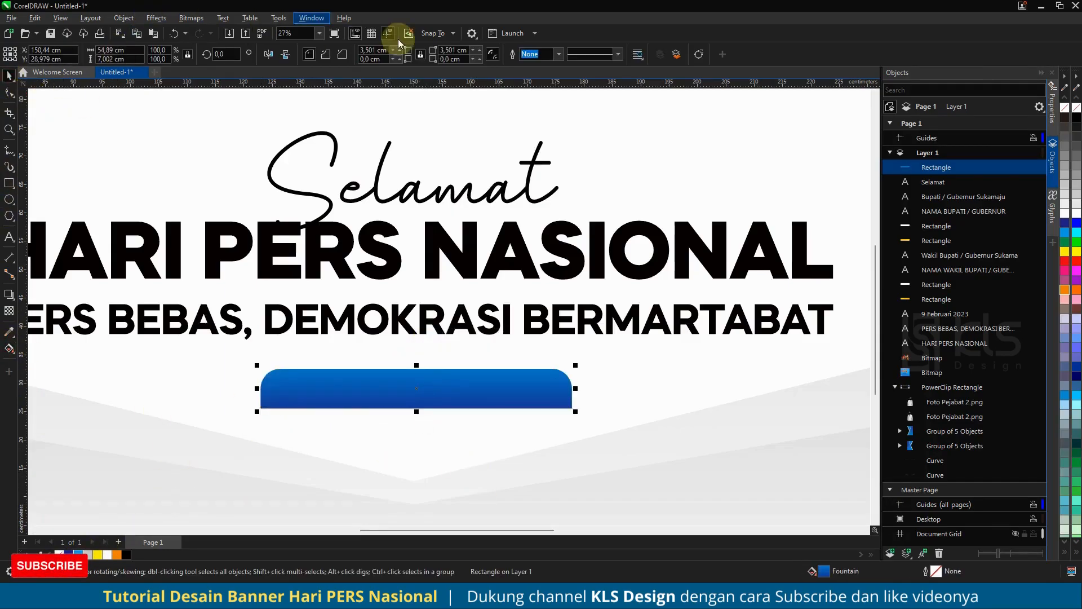
- Duplicate the blue rectangle, flip the lower copy vertically, widen it to about 63 cm and reduce its height
key("ctrl+c")
key("ctrl+v")
left_click(936, 181)
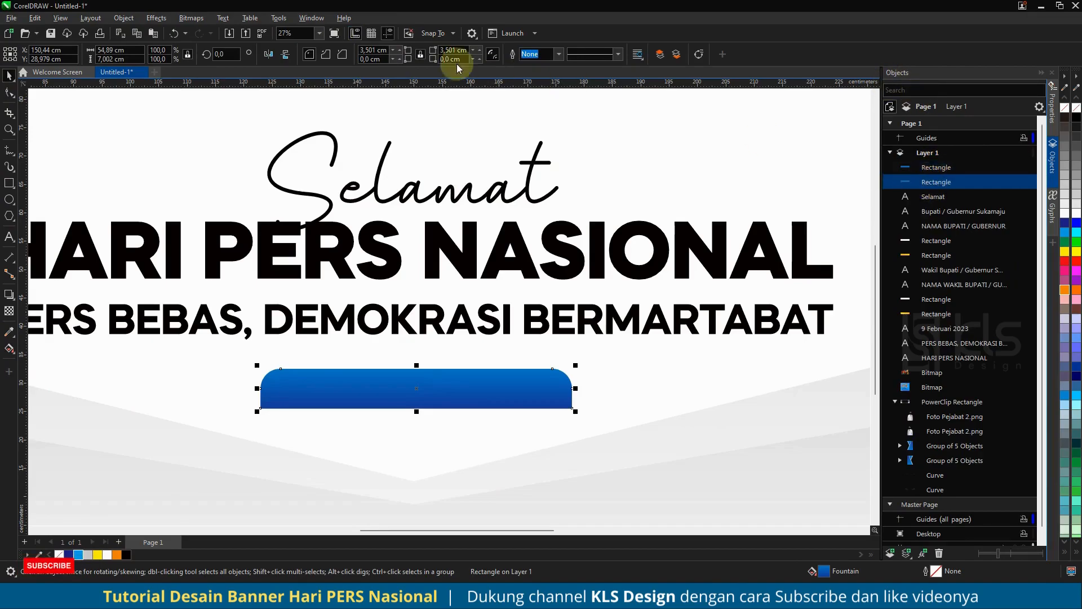
left_click(286, 54)
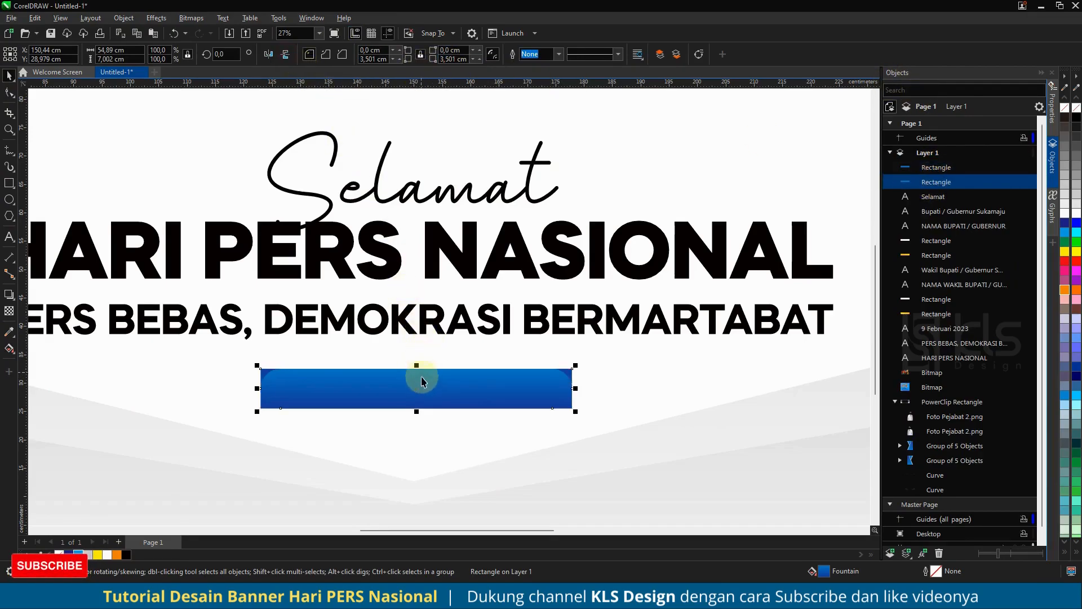
left_click_drag(576, 389, 600, 388)
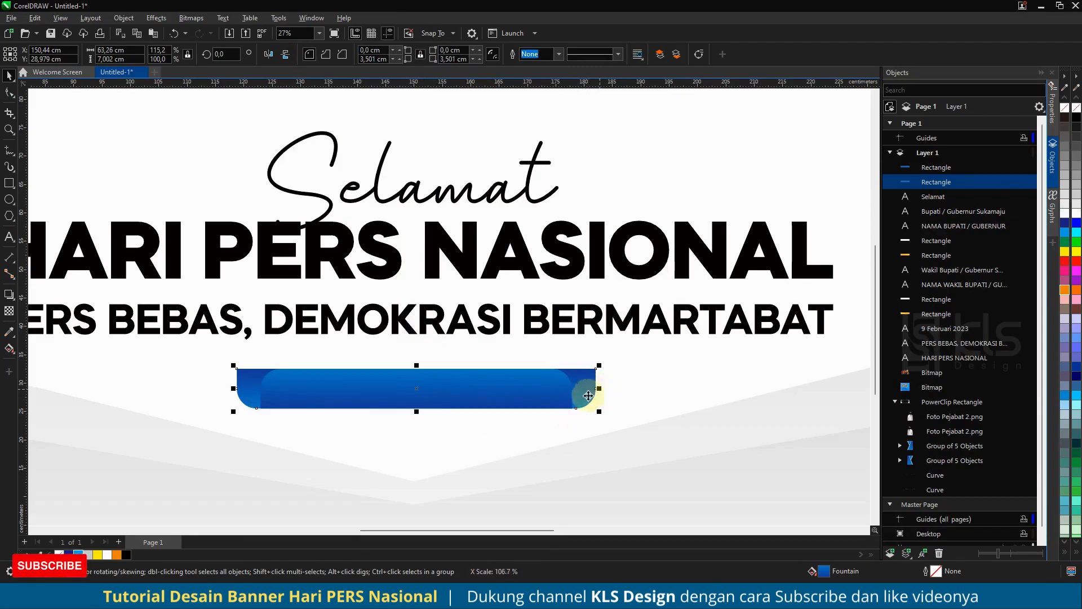
left_click_drag(417, 410, 417, 392)
- Move both blue rectangles below the text lines in the layer's stacking order
left_click(936, 167, "shift")
left_click_drag(938, 171, 934, 352)
left_click(548, 343)
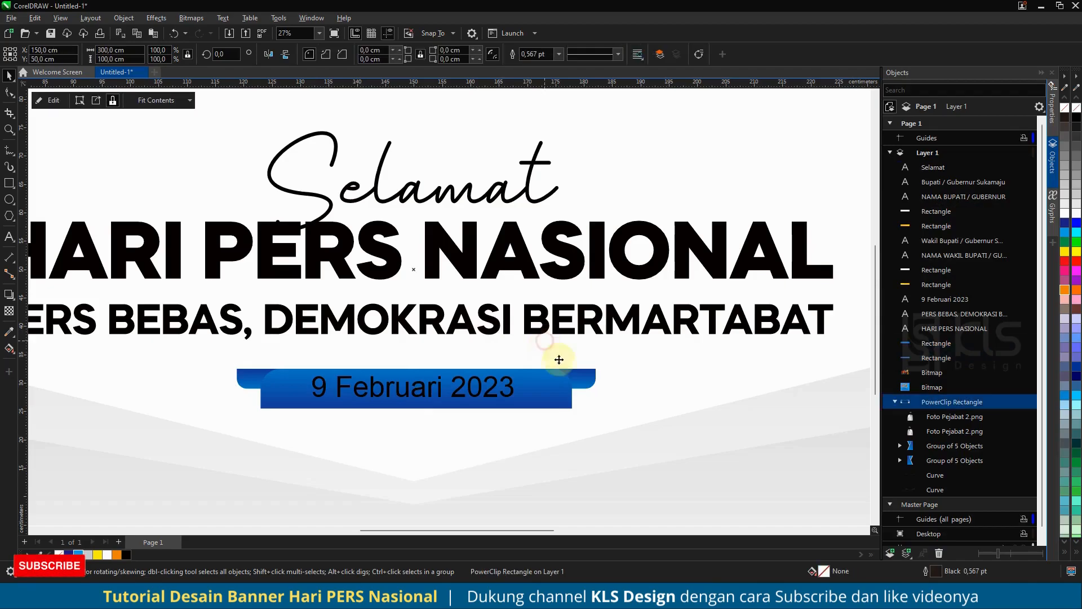
- Resize the back rectangle behind the date to about 59.5 by 5.3 cm
left_click(431, 398)
left_click_drag(418, 392, 587, 374)
key("F4")
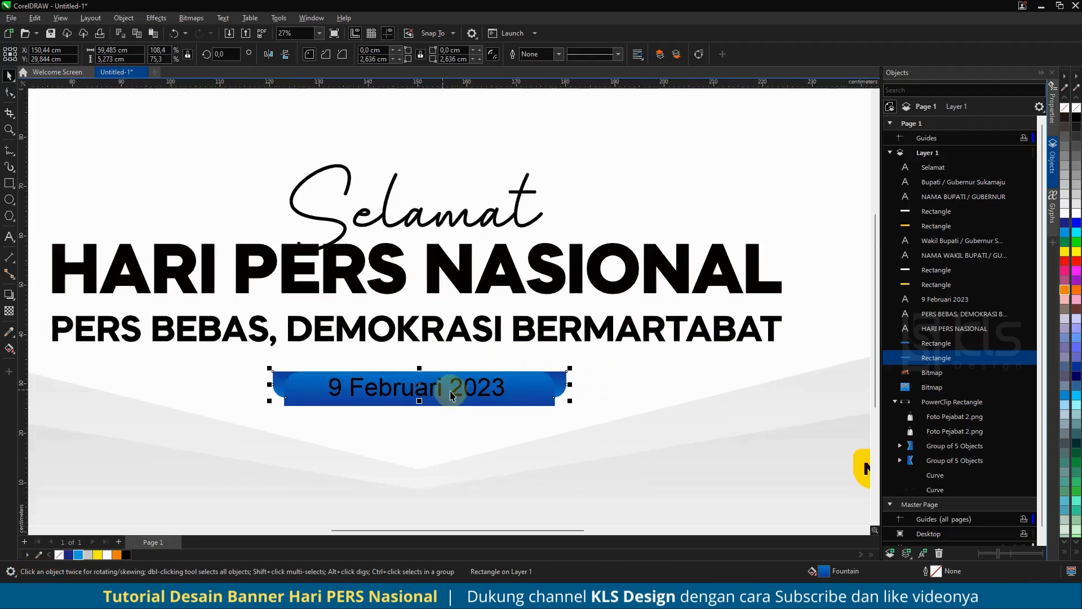
left_click(480, 503)
- Recolour the back rectangle with a vertical gradient from orange at its base to yellow above
scroll(508, 383, "up", 3)
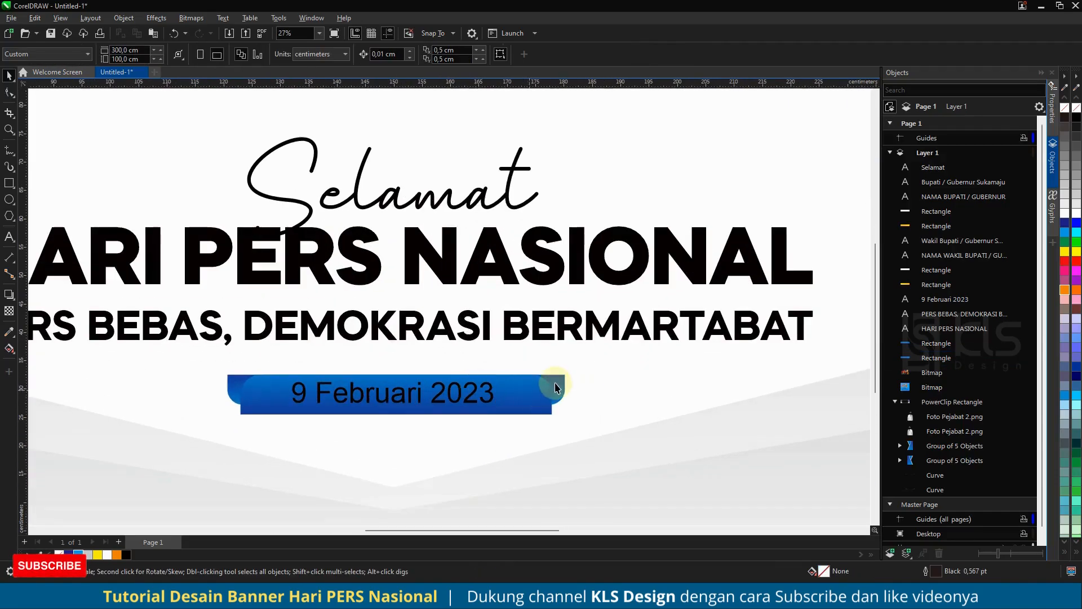
scroll(526, 382, "down", 2)
scroll(527, 383, "up", 3)
left_click(510, 382)
scroll(451, 393, "down", 4)
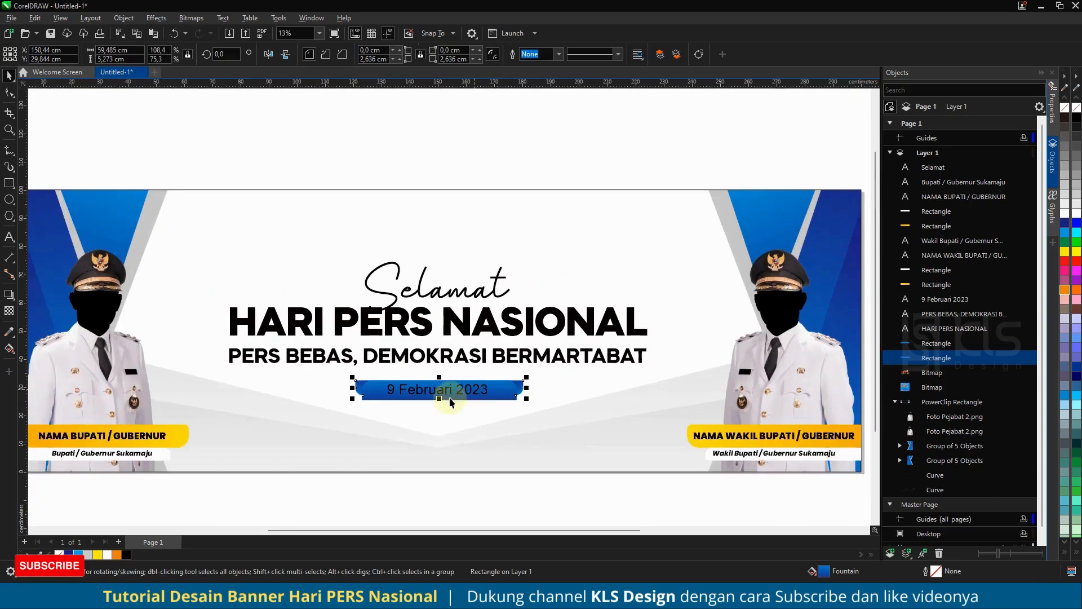
left_click(9, 349)
scroll(457, 395, "up", 3)
left_click_drag(439, 398, 438, 360)
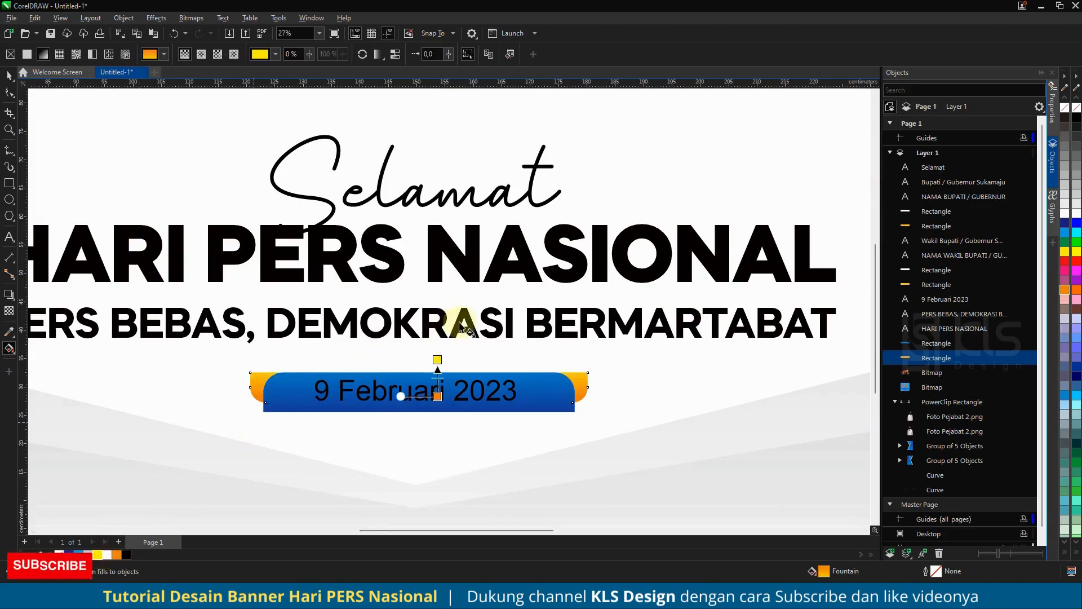
scroll(457, 327, "down", 2)
left_click(10, 73)
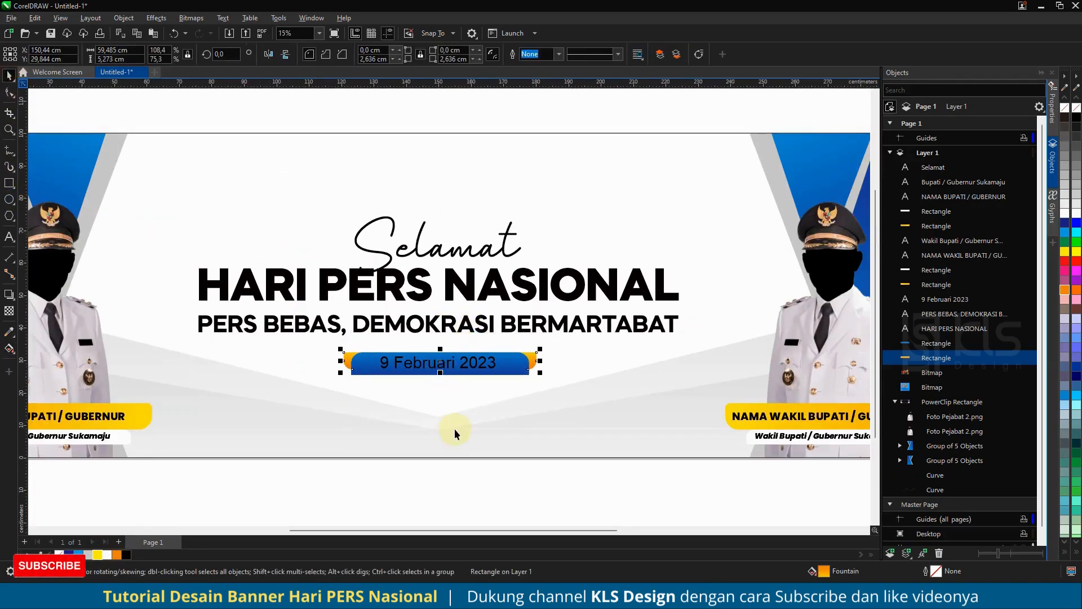
- Make the "9 Februari 2023" text bold and fill it with white
left_click(460, 485)
scroll(485, 367, "down", 1)
left_click(490, 367)
left_click(480, 54)
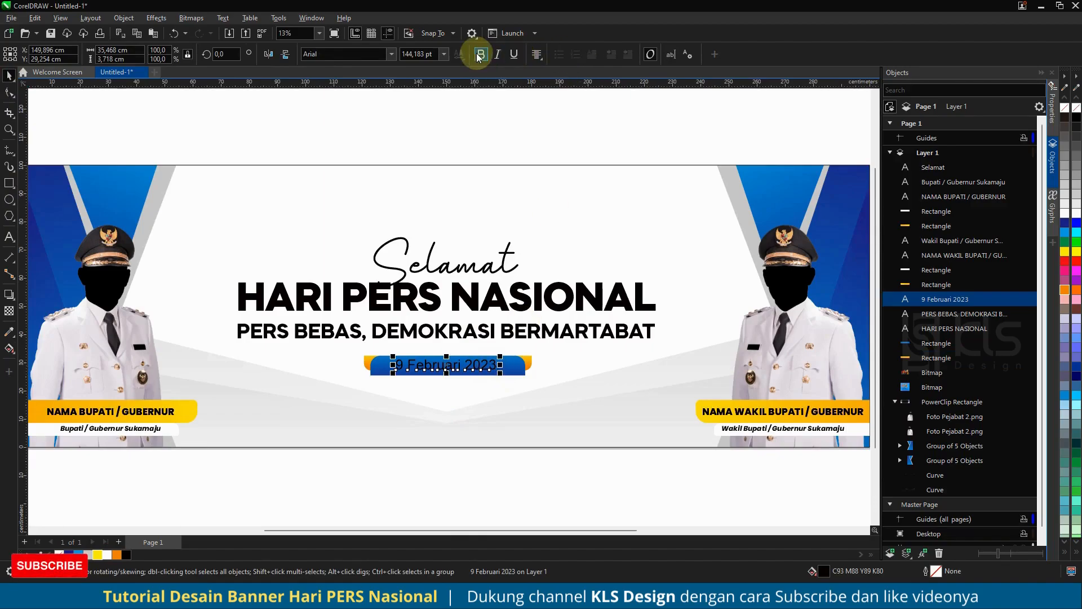
left_click(107, 556)
- Centre the date text on its blue rectangle, and align the date and both rectangles horizontally with the banner background
left_click(517, 372, "shift")
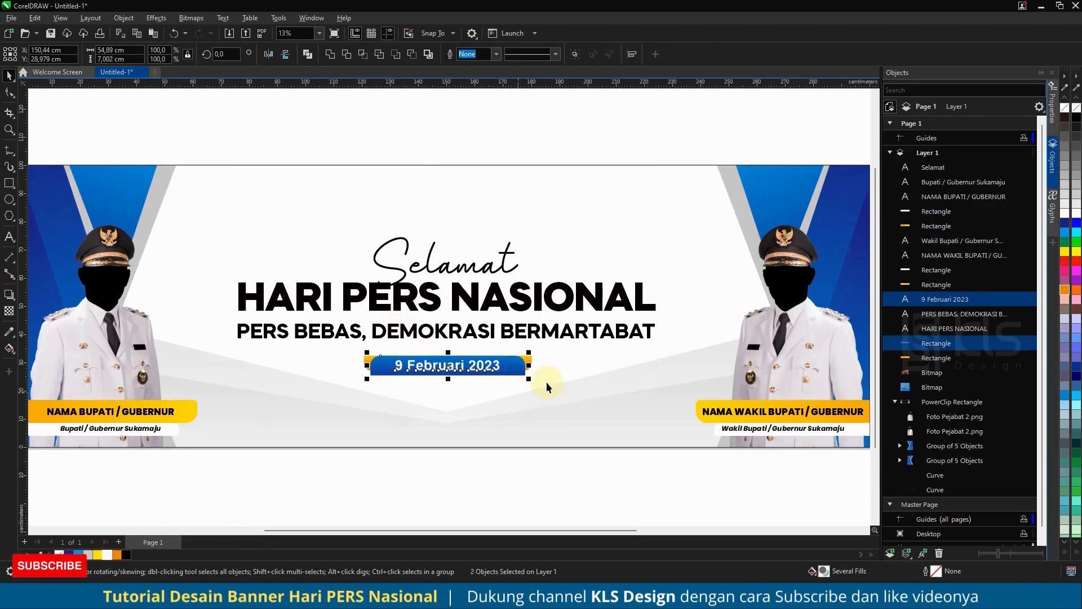
left_click(366, 364, "shift")
left_click(406, 425, "shift")
key("c")
left_click(560, 484)
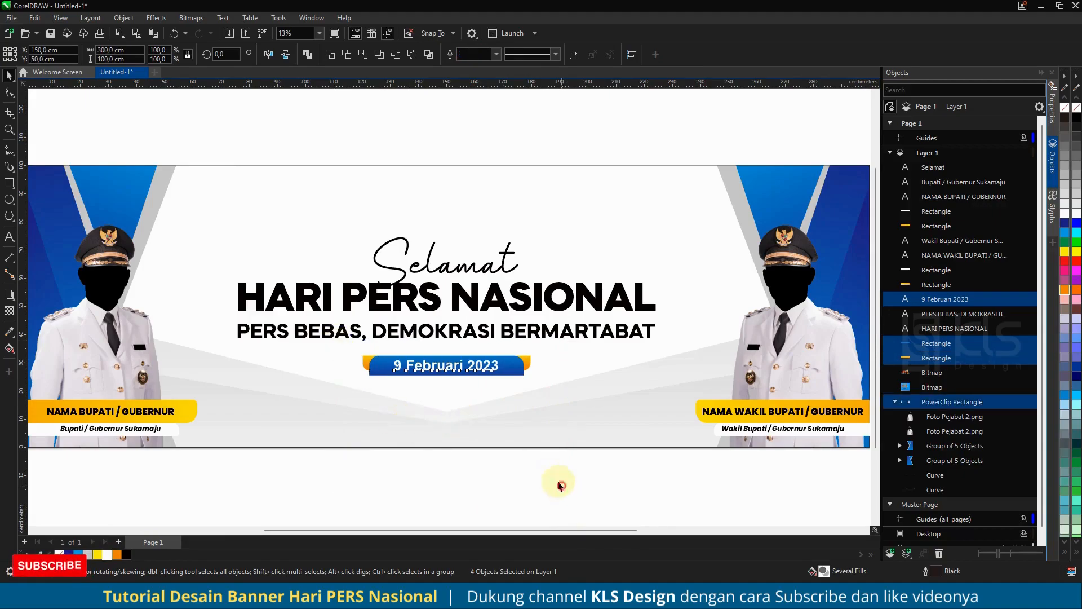
- Move the HPN tiger logo above the "Selamat" text and centre it horizontally on the banner background
scroll(508, 367, "down", 2)
scroll(486, 348, "up", 3)
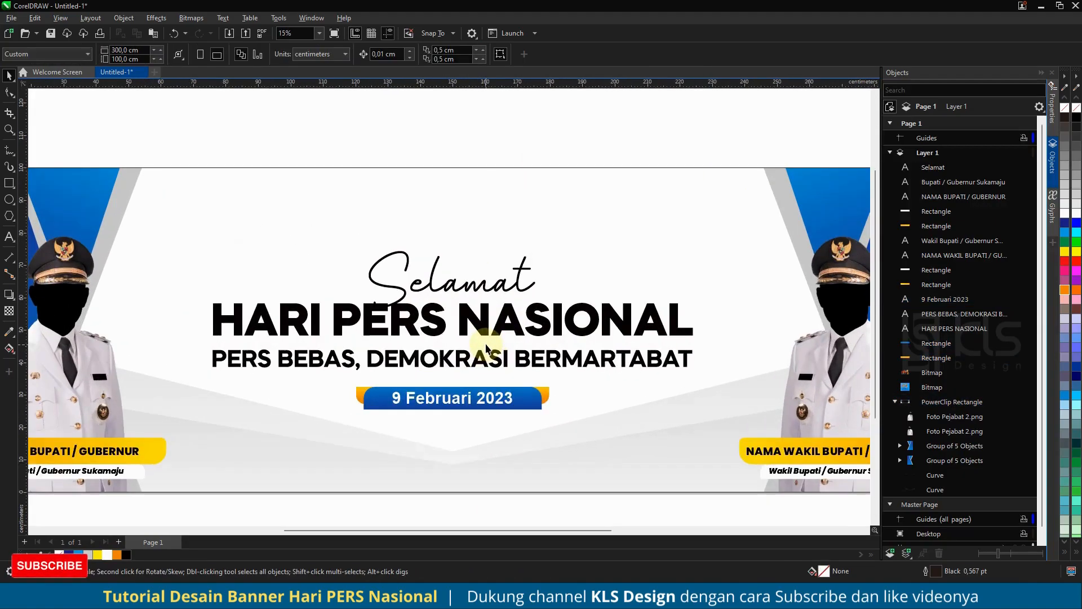
scroll(502, 330, "down", 3)
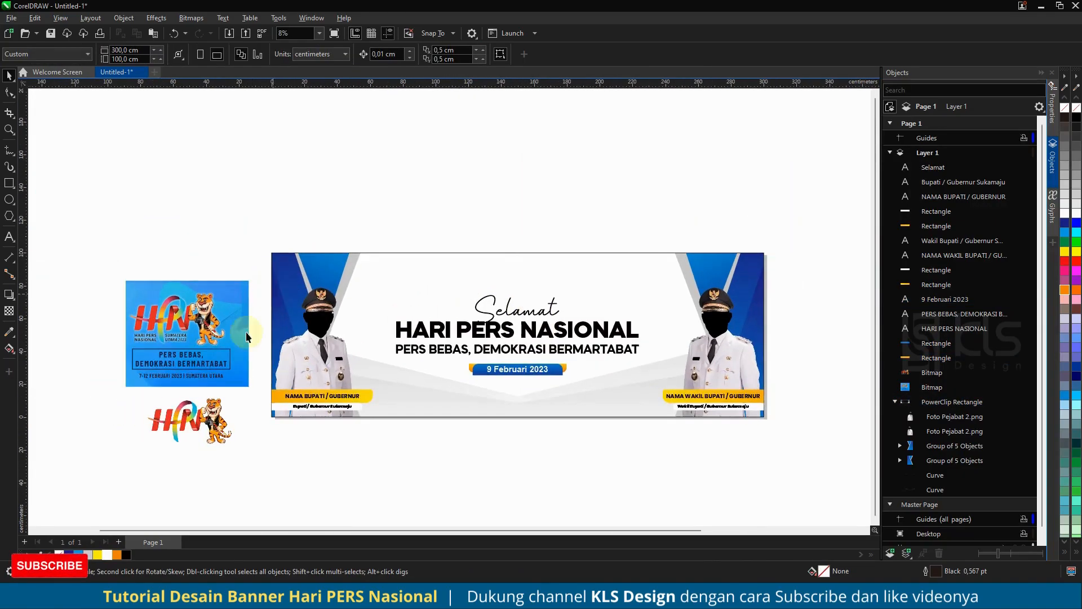
left_click_drag(228, 405, 554, 221)
scroll(551, 256, "up", 1)
left_click_drag(528, 271, 543, 288)
left_click(596, 265, "shift")
key("c")
left_click(583, 199)
scroll(512, 269, "up", 3)
scroll(545, 253, "down", 4)
left_click(546, 240)
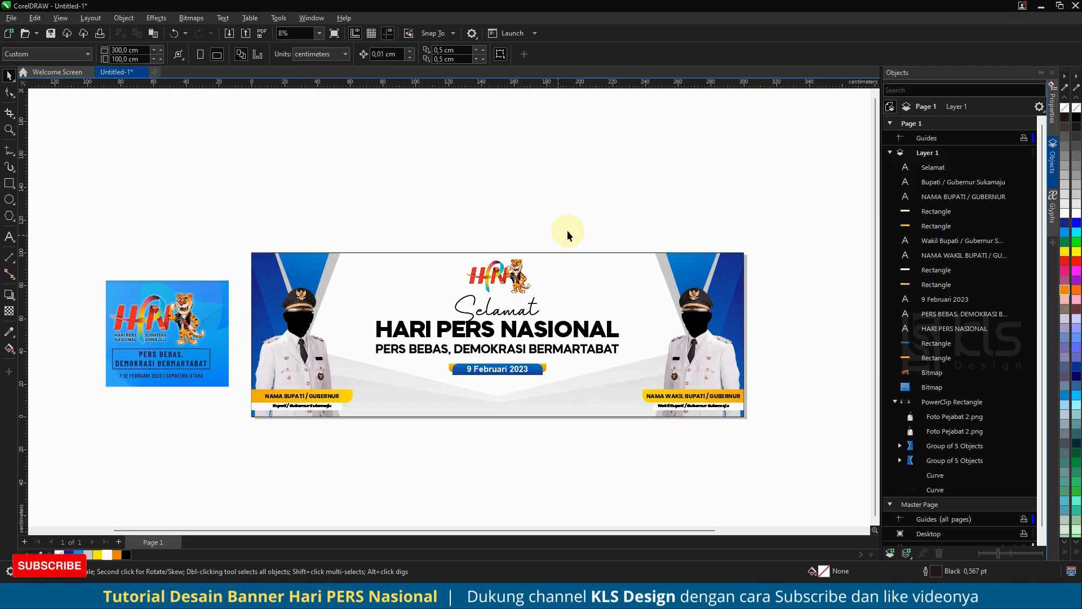
- Fill the "HARI PERS NASIONAL" heading with the red sampled from the logo (R226 G43 B37)
scroll(530, 313, "up", 2)
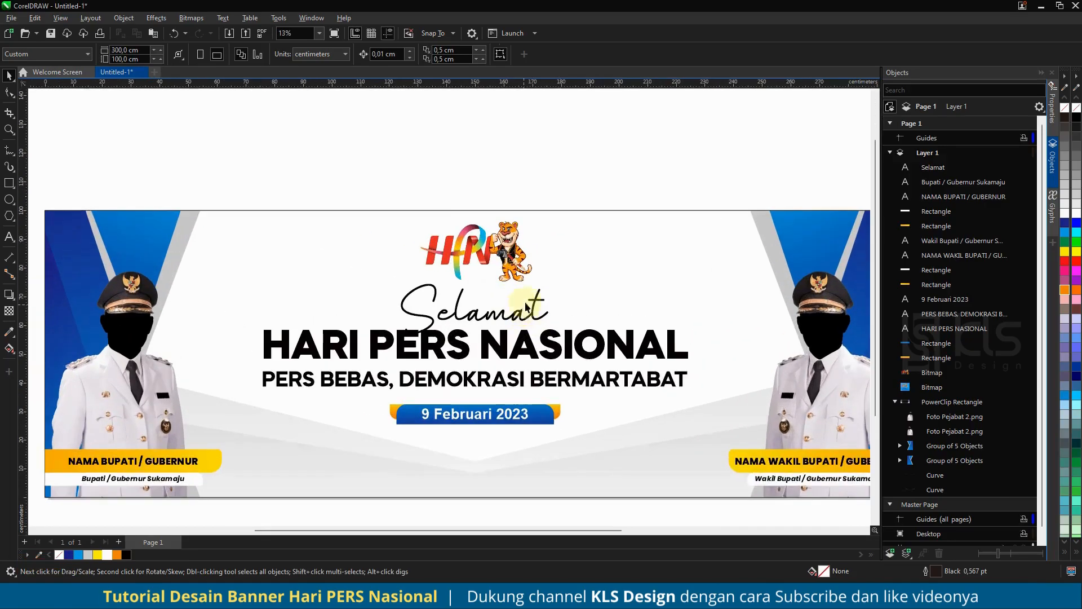
left_click(543, 345)
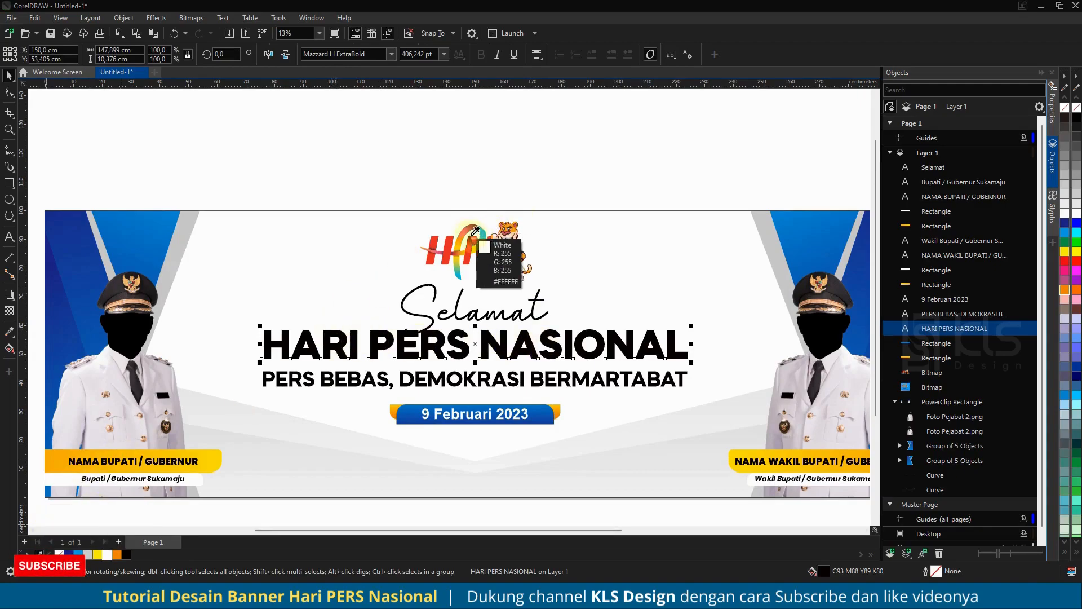
left_click(136, 554)
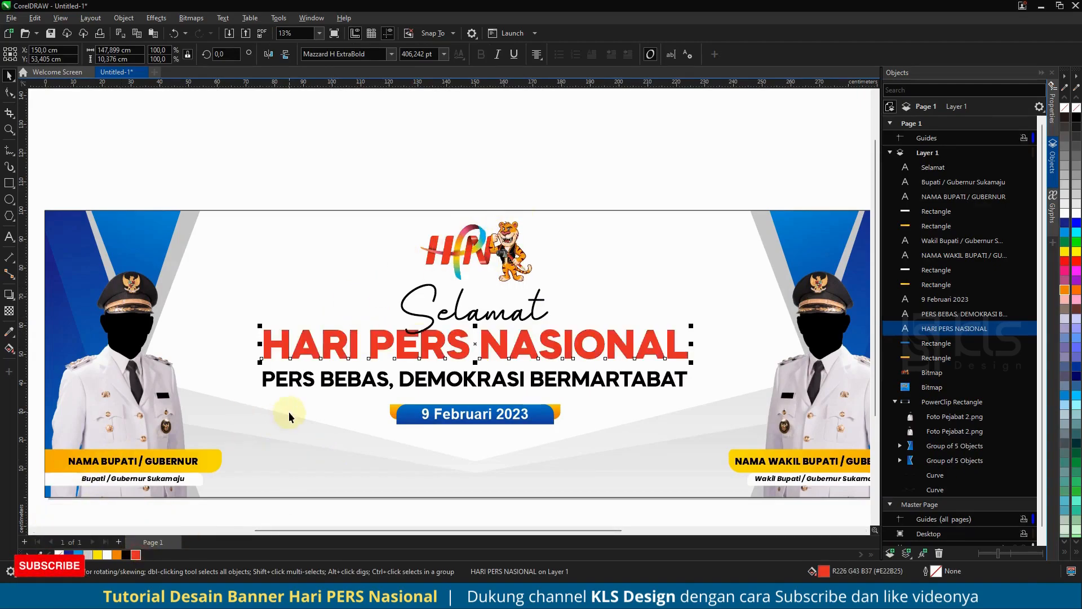
- Fill the "PERS BEBAS, DEMOKRASI BERMARTABAT" line with a slanted gradient running from dark blue at its start to light blue
left_click(555, 380)
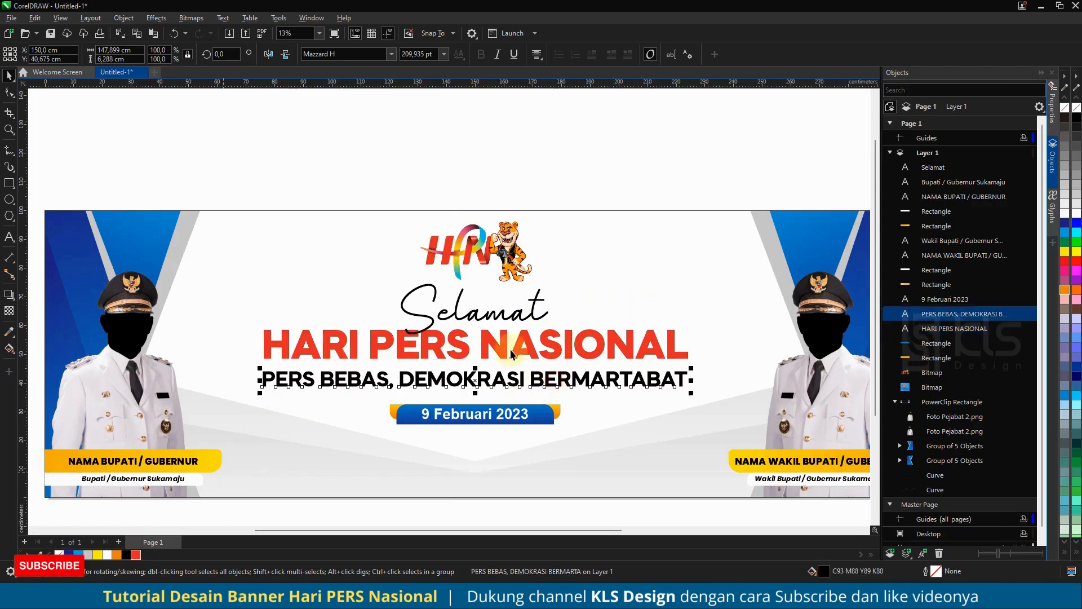
left_click(68, 555)
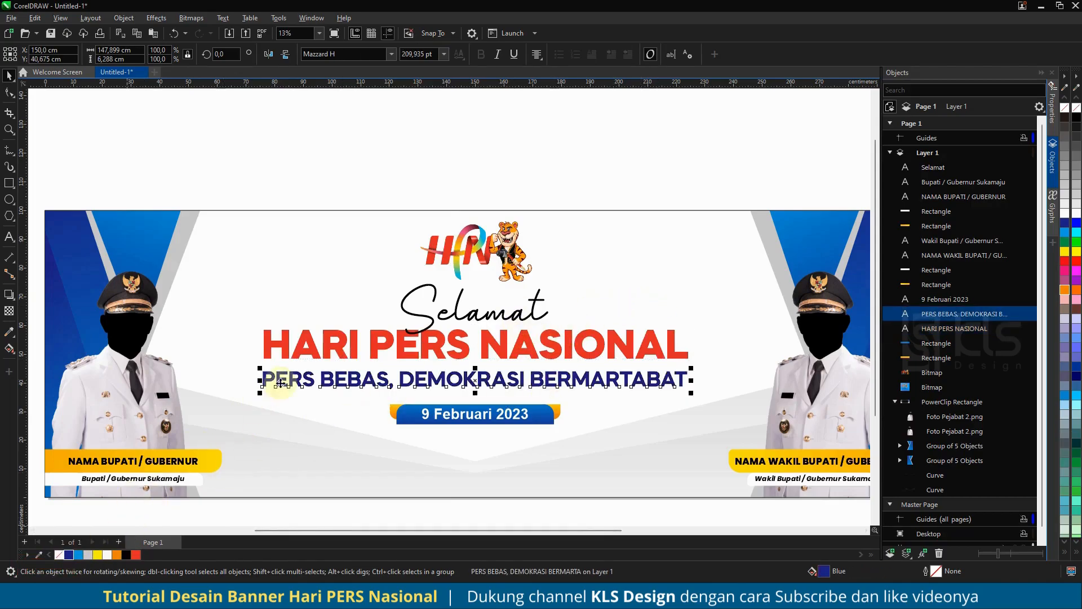
left_click(8, 350)
left_click_drag(237, 398, 746, 257)
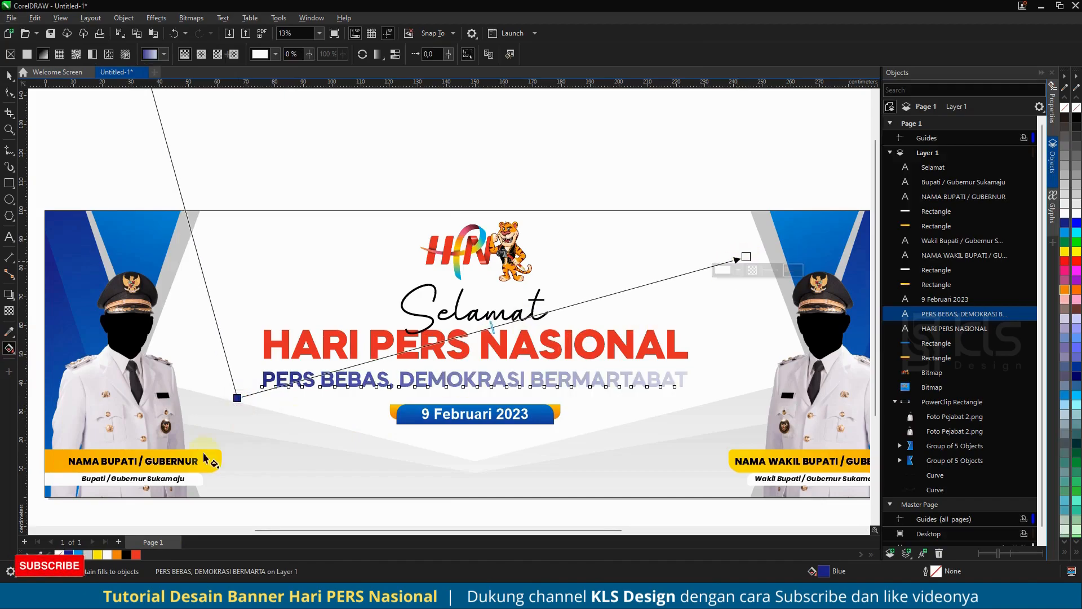
left_click(78, 554)
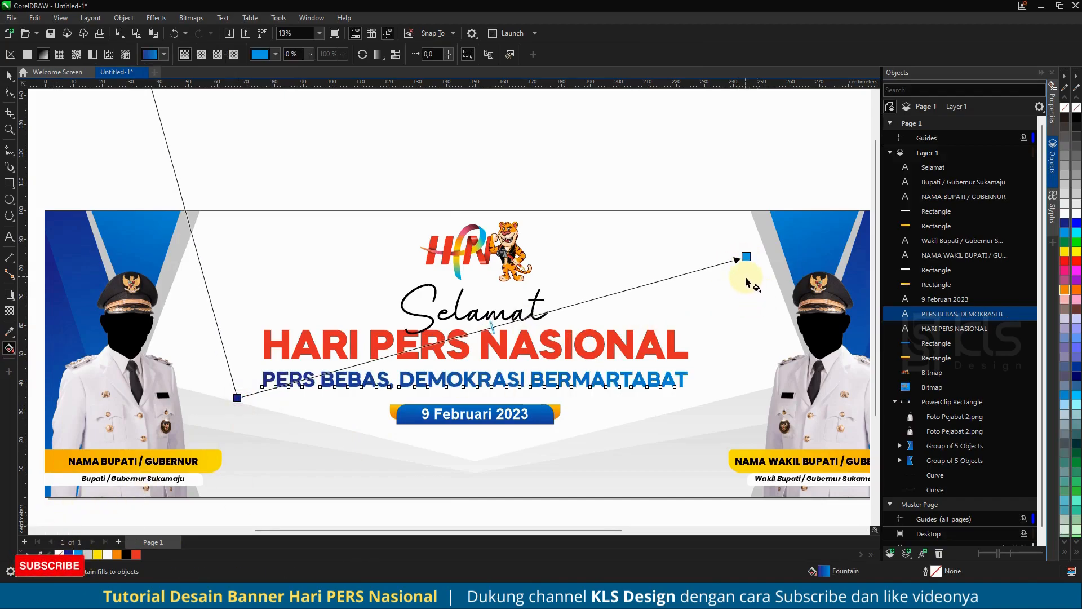
- Give the "HARI PERS NASIONAL" heading a slanted gradient from red at its start to orange at its end
left_click(304, 341)
left_click_drag(278, 365, 847, 149)
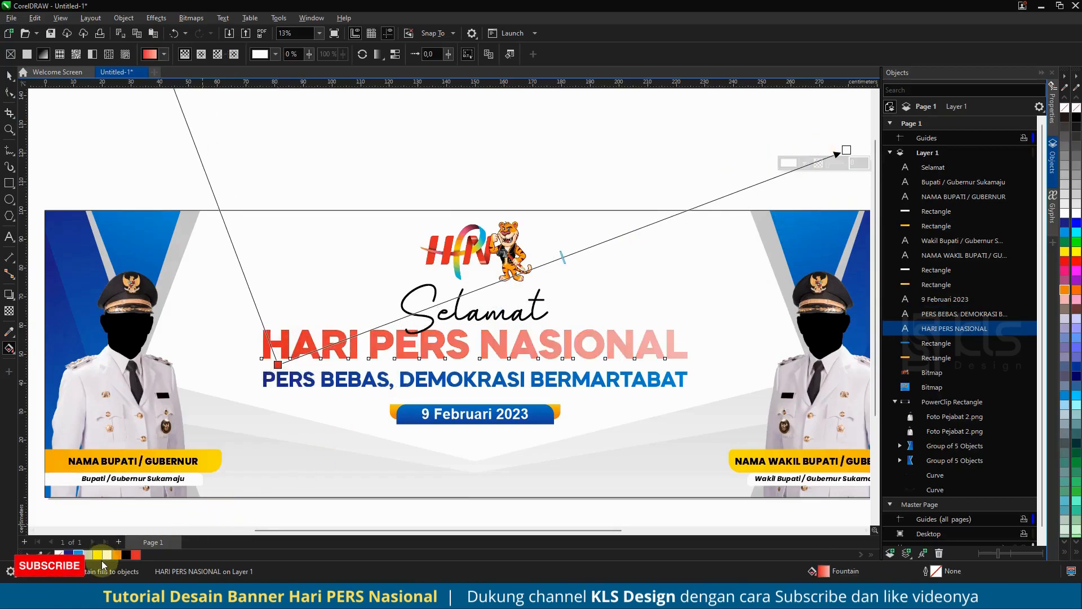
left_click(116, 555)
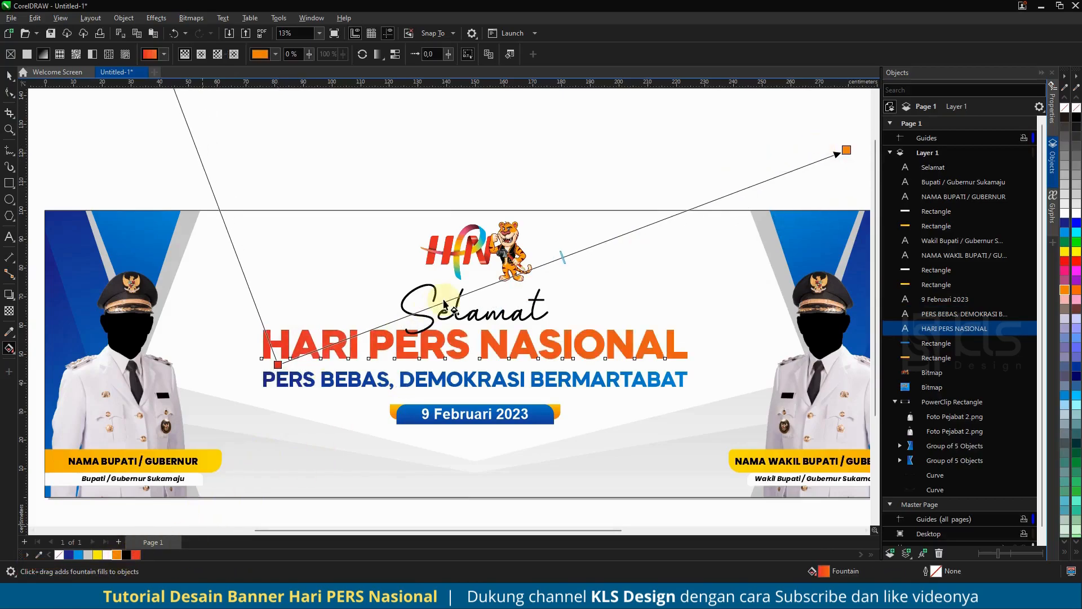
left_click(9, 76)
- Enlarge both heading lines to about 168.9 cm wide, and shift them down slightly together with the date label
left_click_drag(691, 325, 704, 303)
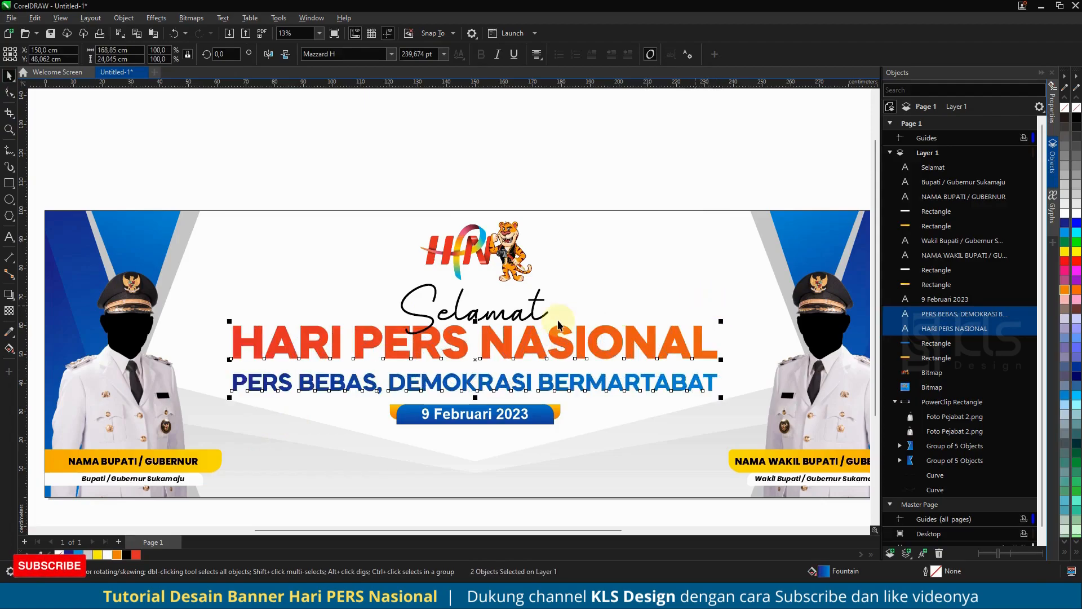
scroll(563, 407, "down", 3)
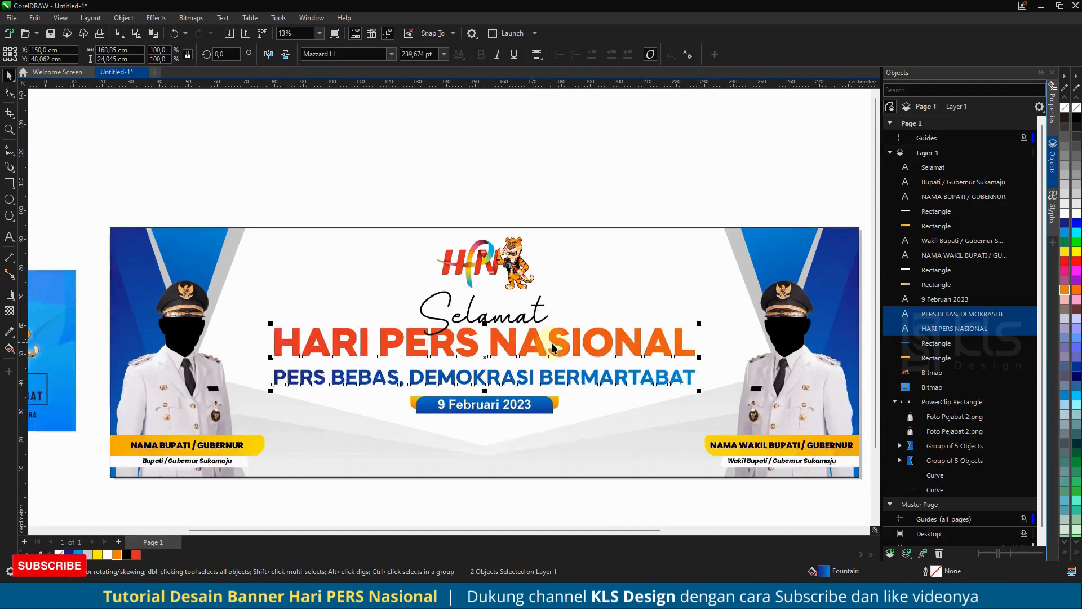
left_click_drag(659, 461, 521, 347)
left_click_drag(344, 326, 344, 325)
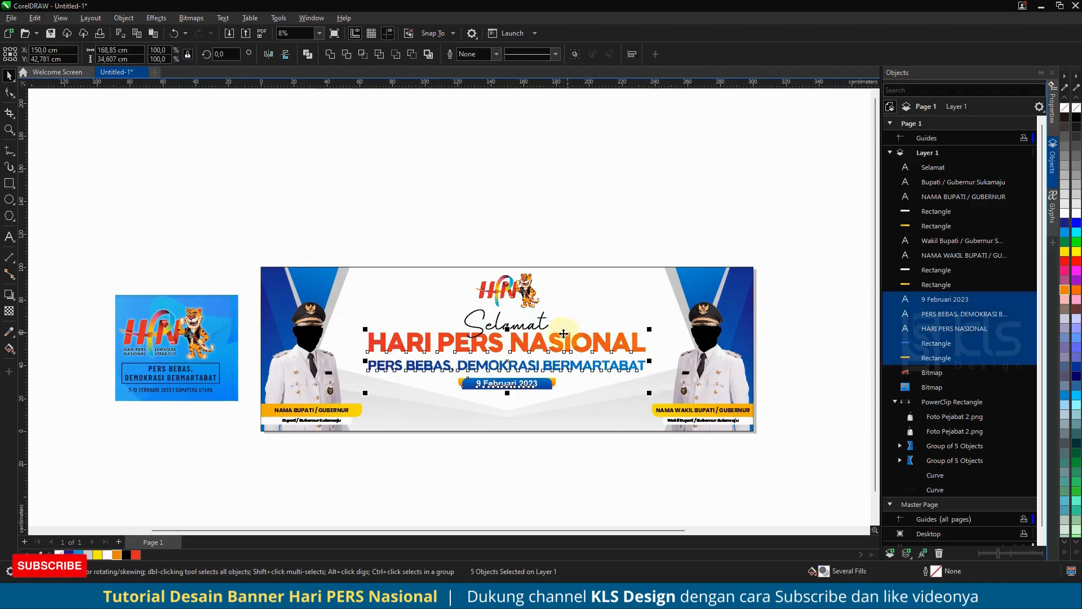
scroll(552, 339, "up", 4)
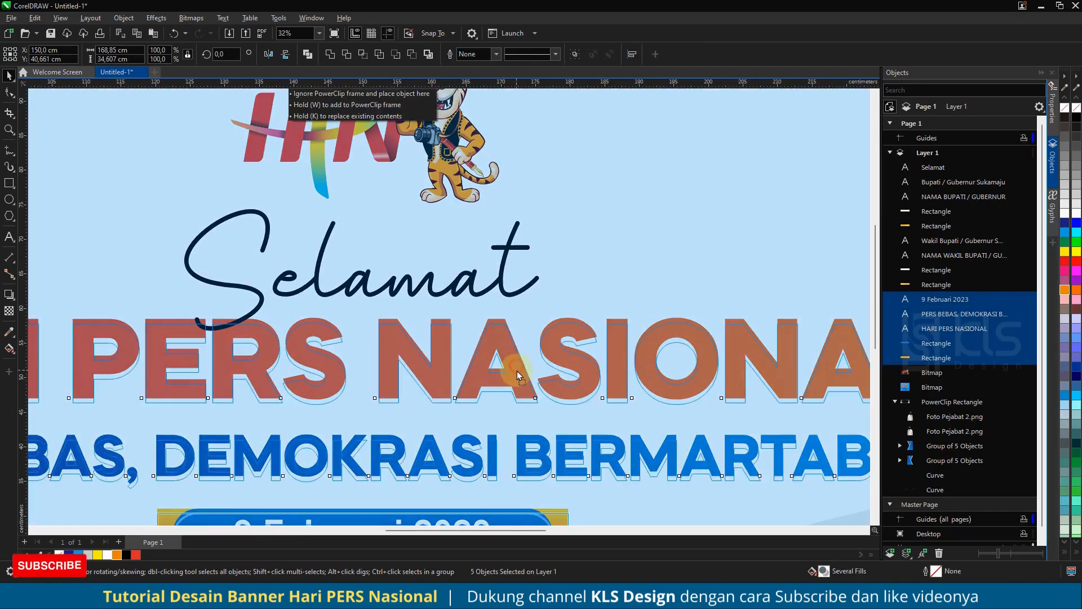
scroll(502, 345, "down", 2)
scroll(488, 333, "up", 3)
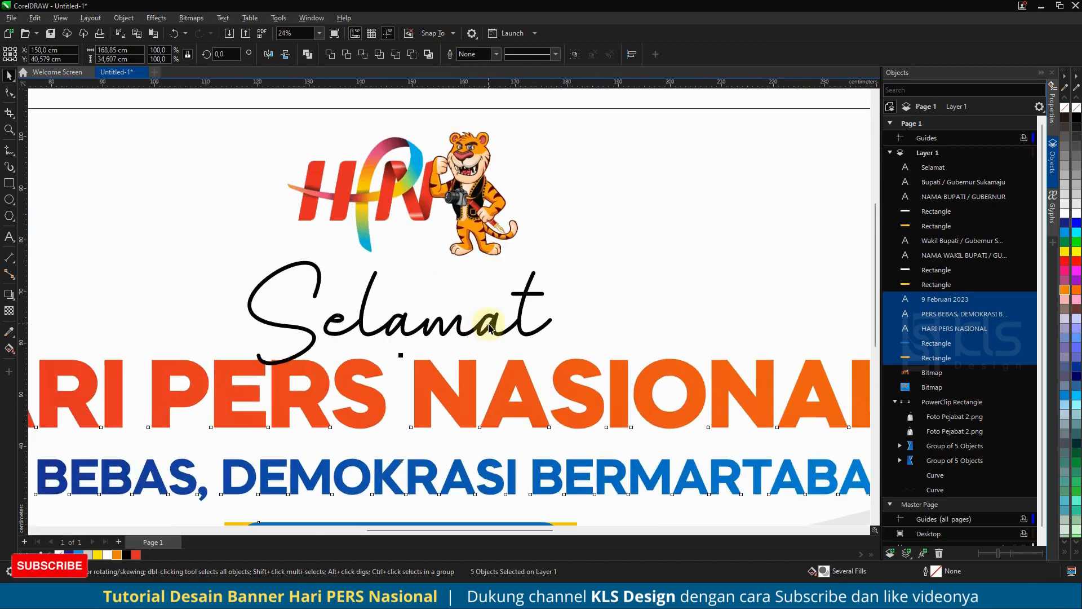
left_click(485, 311)
scroll(502, 372, "down", 2)
scroll(503, 376, "down", 3)
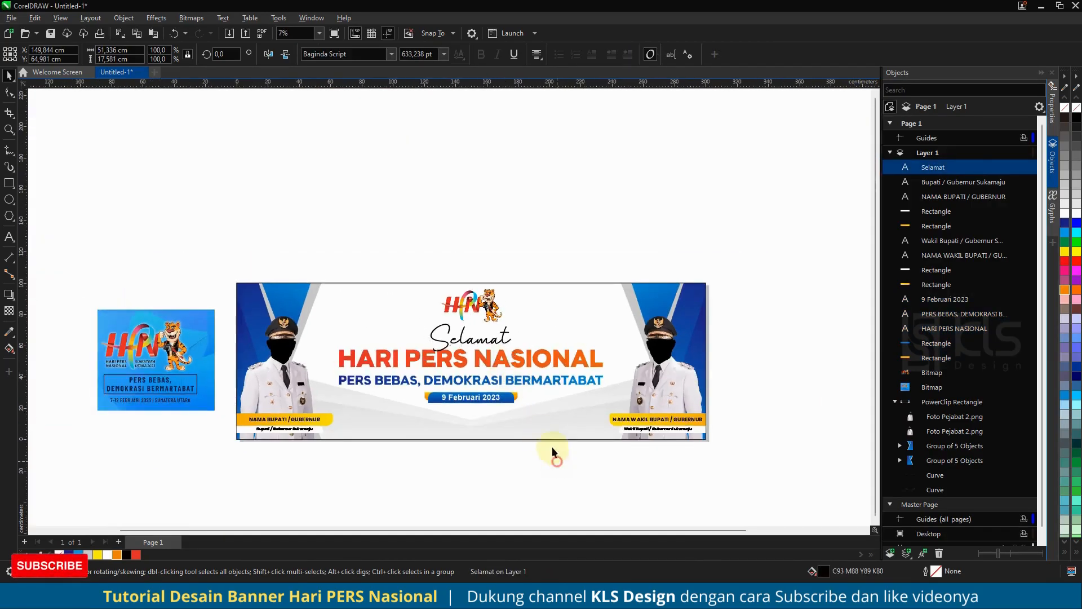
left_click(556, 459)
scroll(552, 440, "up", 1)
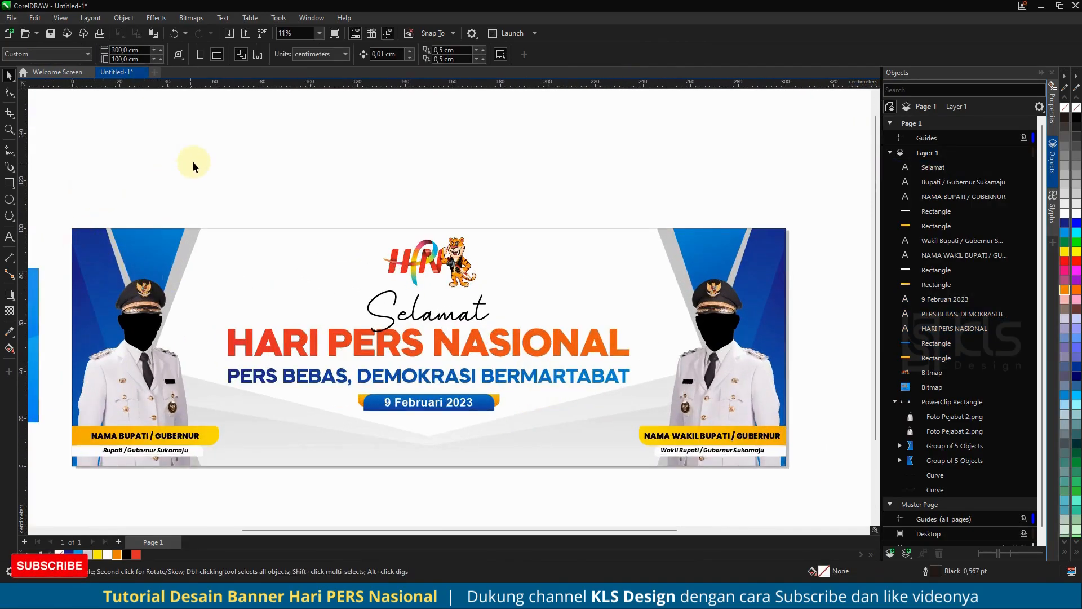
left_click(9, 183)
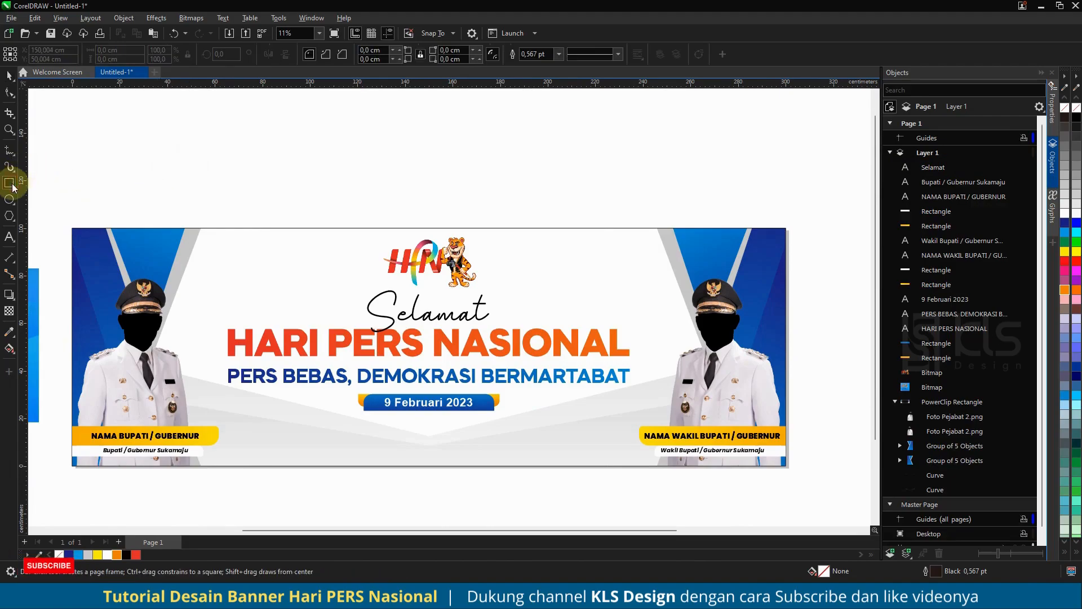
left_click(5, 78)
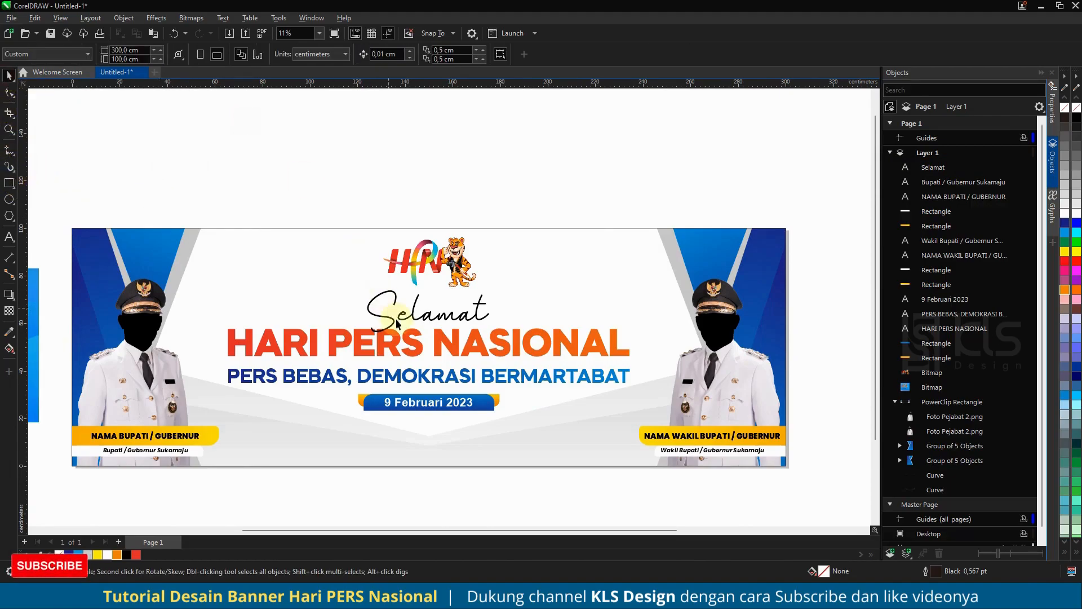
- Give both heading lines a white 36 pt outline with round corners, placed behind the fill and scaled with the object
scroll(446, 350, "up", 2)
left_click(447, 349)
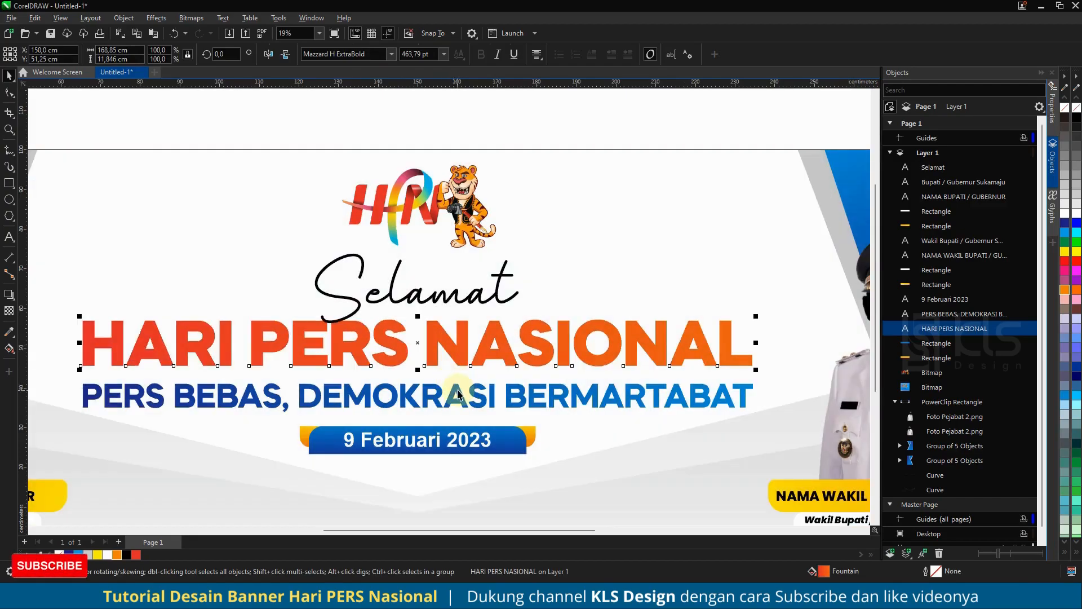
left_click(458, 393, "shift")
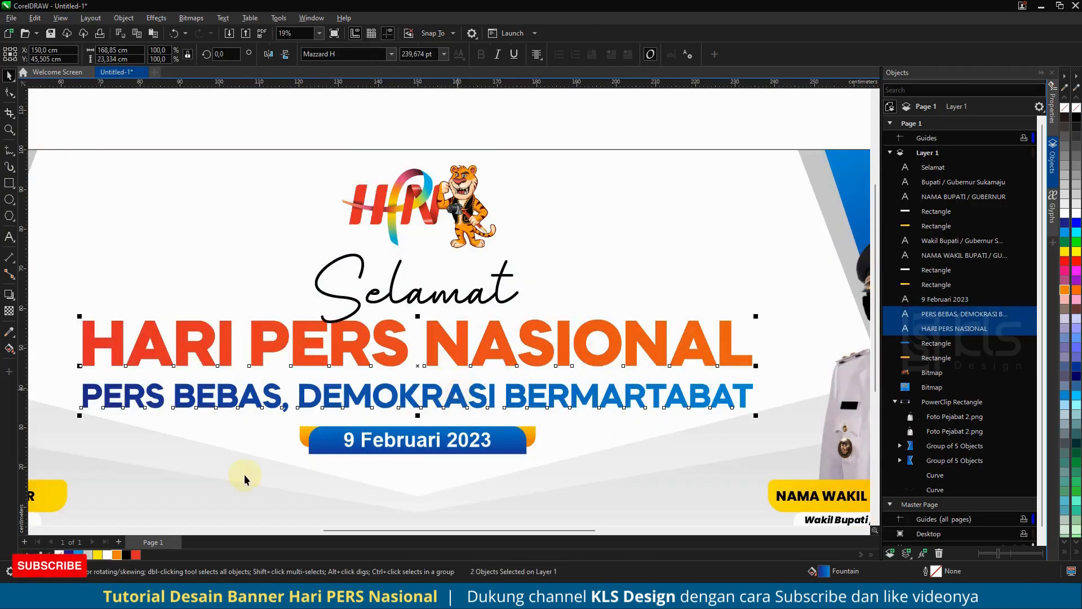
key("F12")
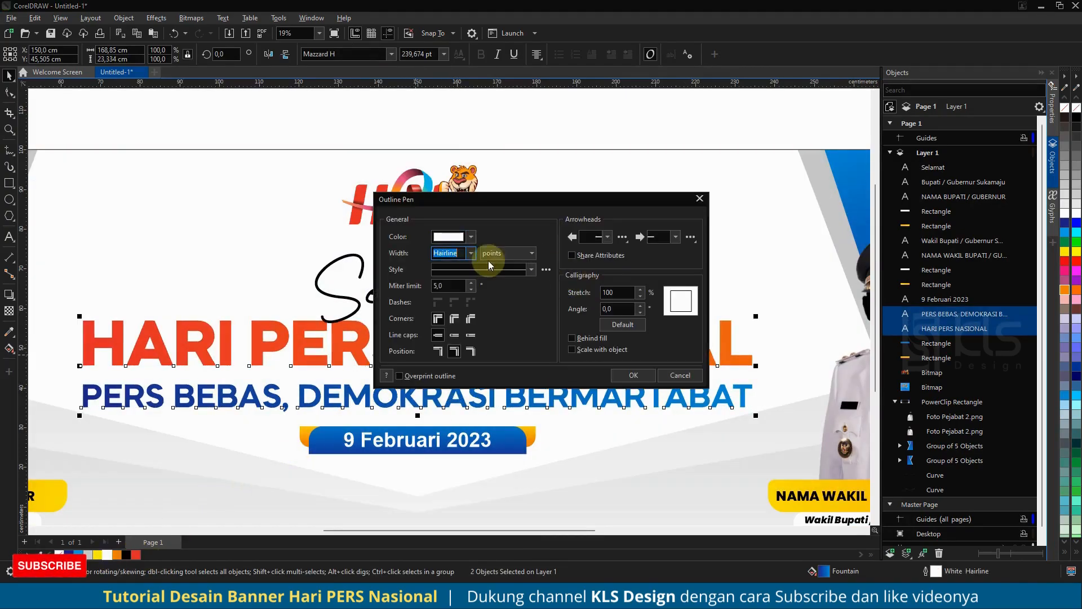
left_click(472, 253)
left_click(473, 376)
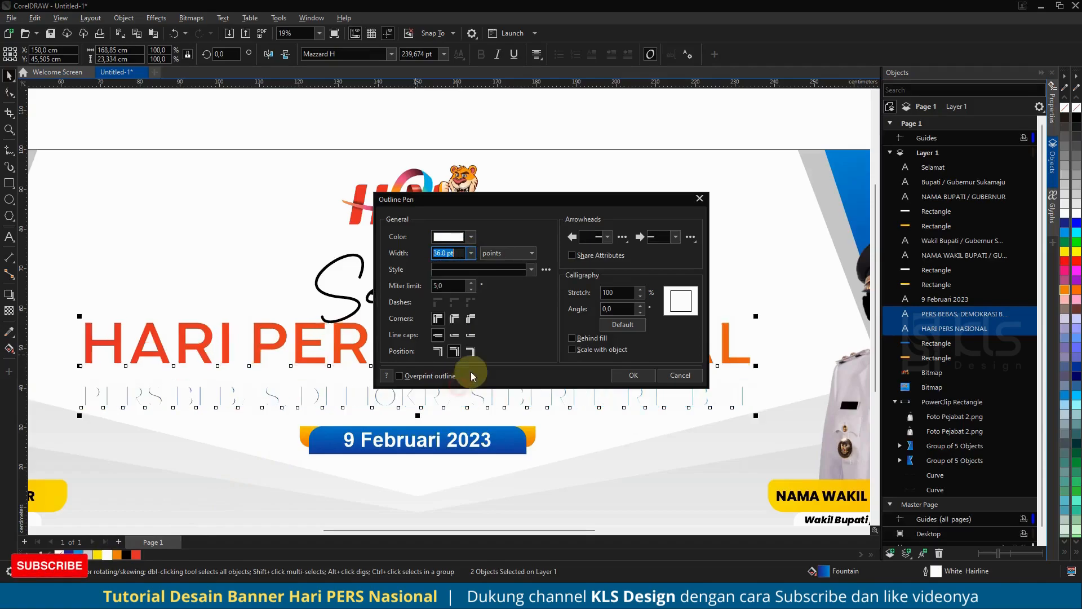
left_click(586, 339)
left_click(586, 350)
left_click(455, 319)
left_click(444, 284)
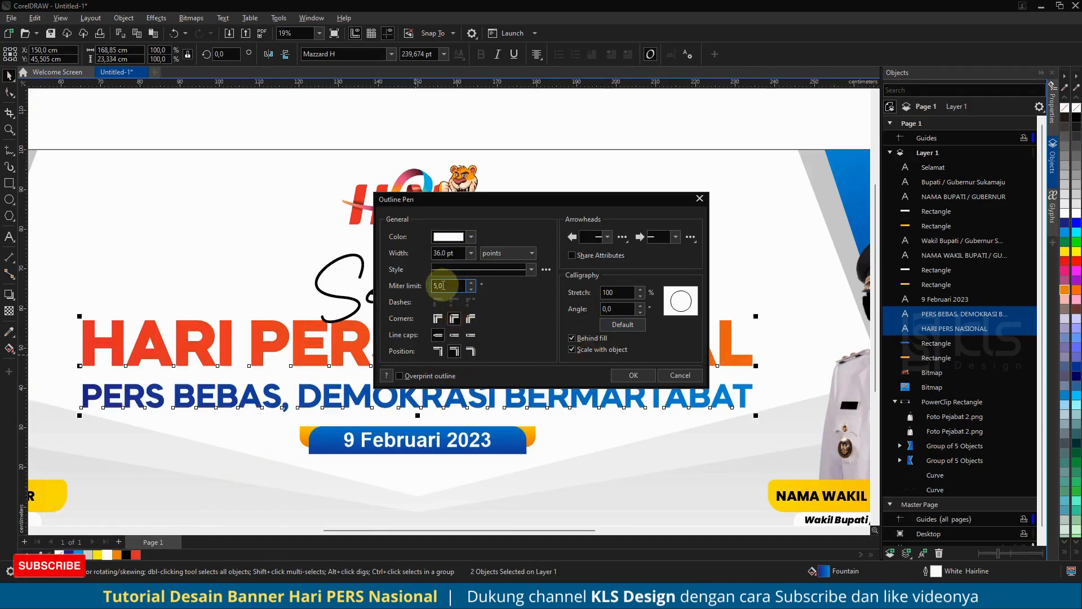
- Set the outline width of both heading lines to 80 points and apply the outline settings
triple_click(443, 253)
type("50")
key("shift+Tab")
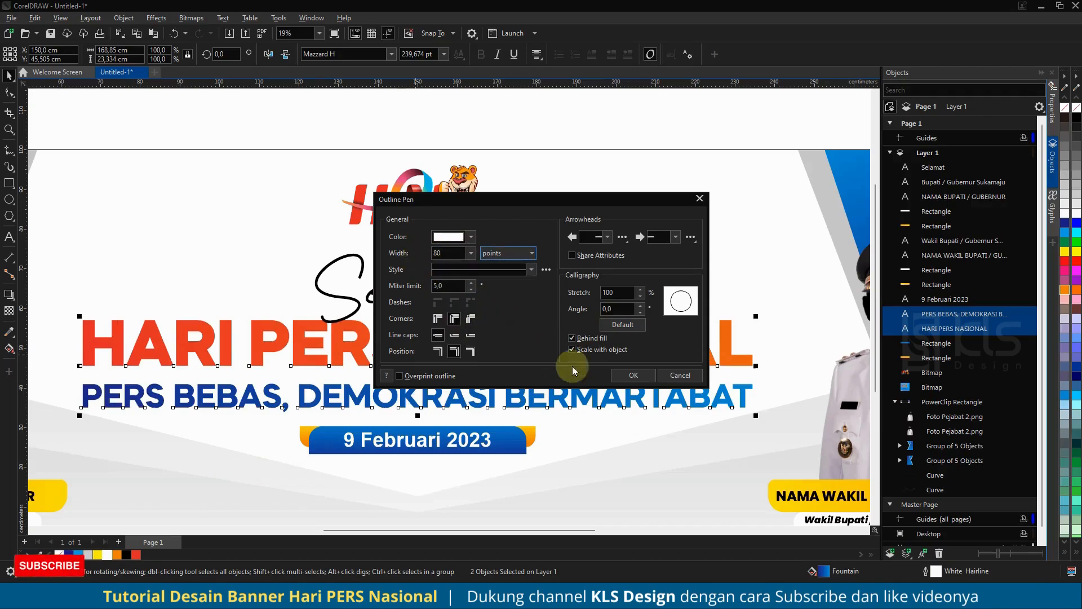
left_click(634, 376)
- Add a drop shadow to both heading lines using the Flat Bottom Right preset, and colour it black
left_click(9, 294)
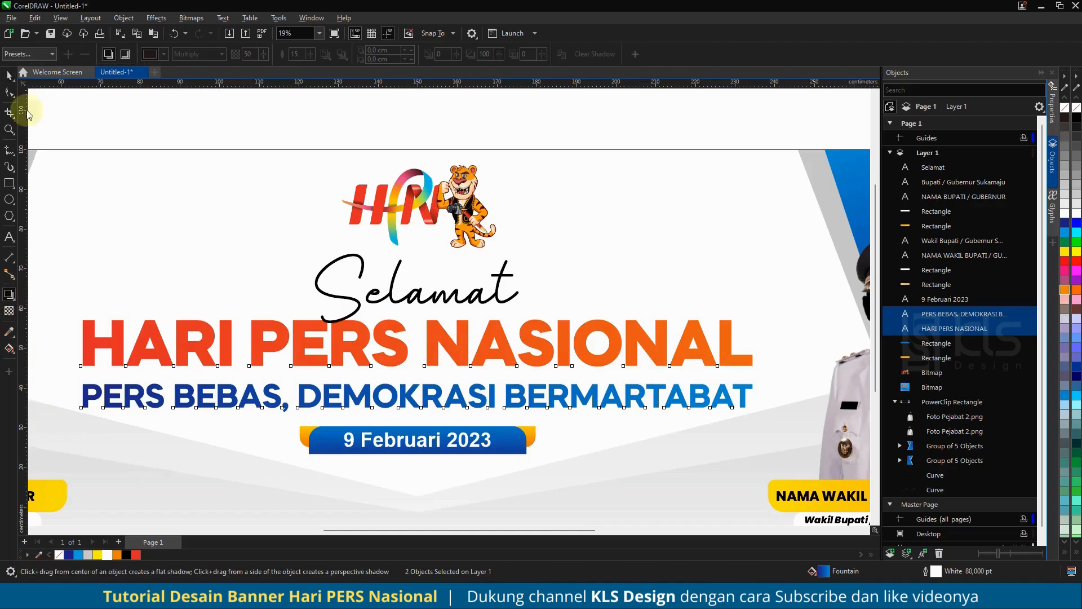
left_click(29, 53)
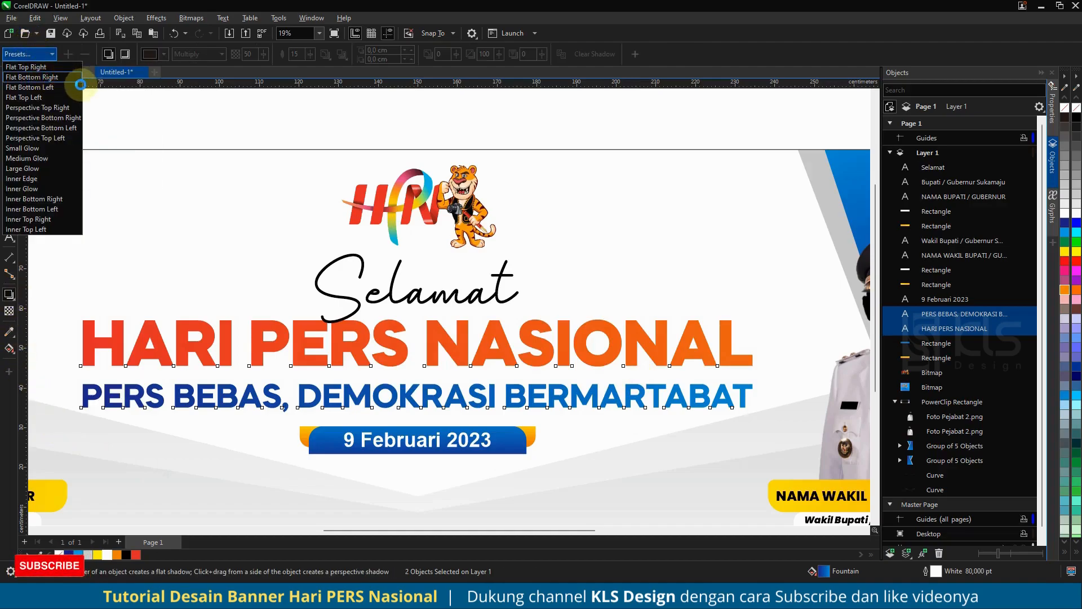
left_click(79, 79)
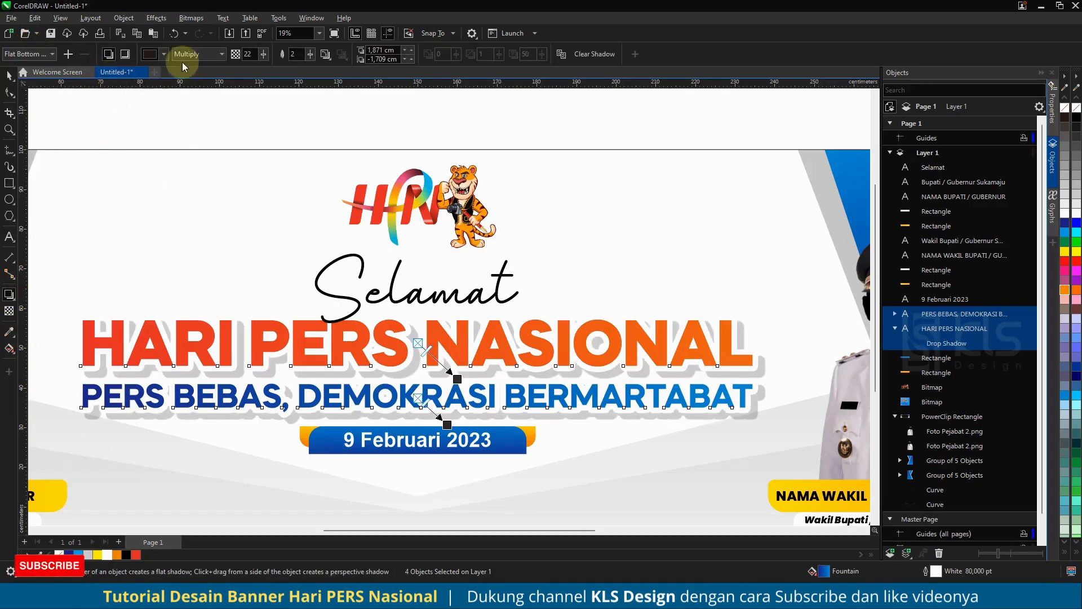
left_click(164, 54)
left_click(153, 77)
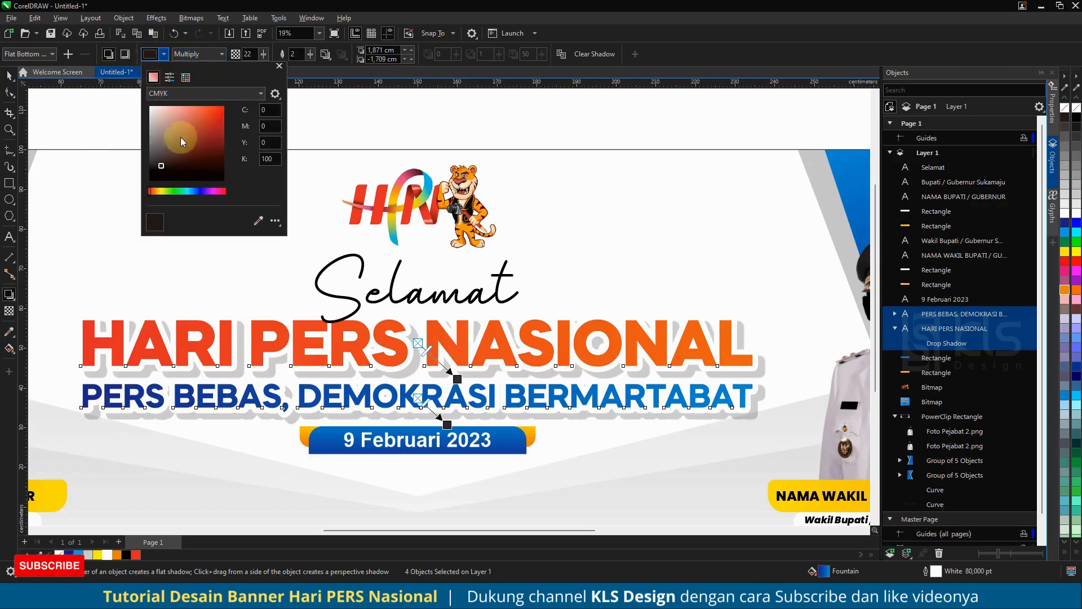
- Set the heading shadows' opacity to 30 and their feathering to 10
left_click(247, 54)
type("30")
key("Tab")
type("10")
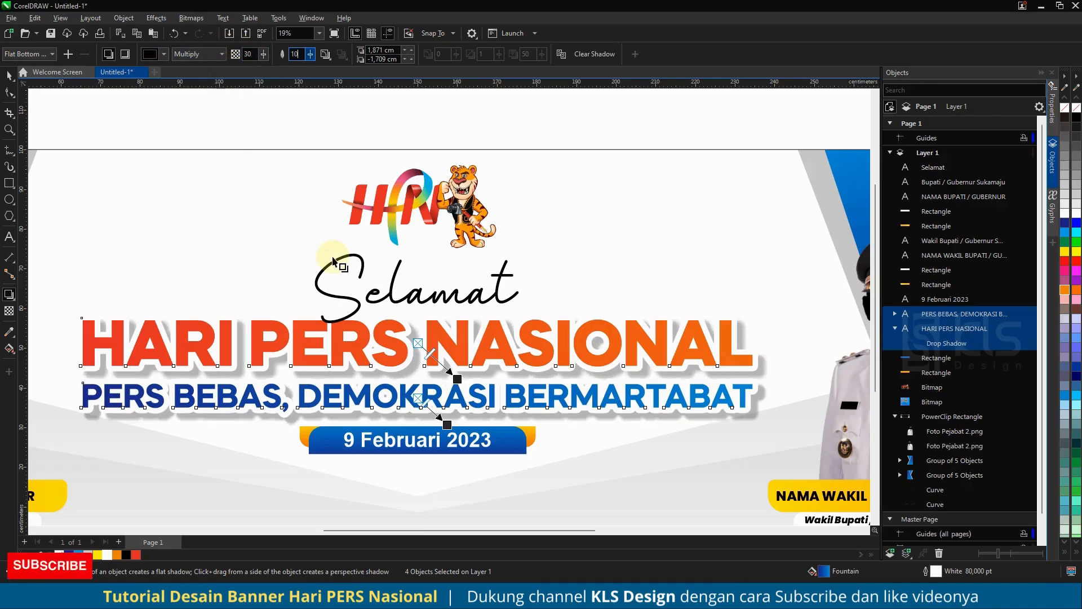
- Set the heading shadows' offset to 1 cm horizontally and -1 cm vertically
left_click(383, 50)
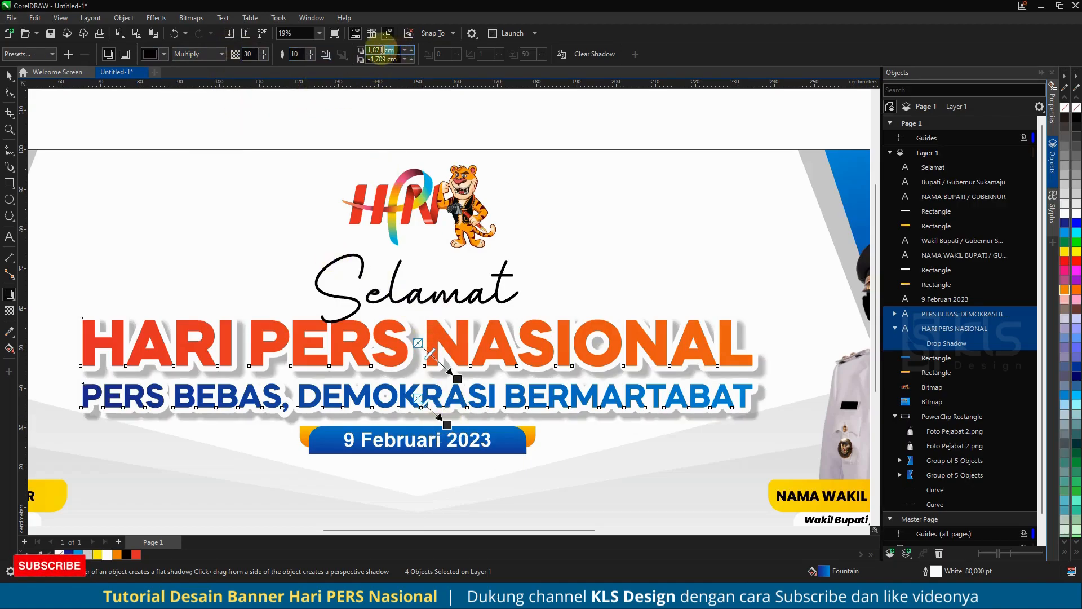
type("1")
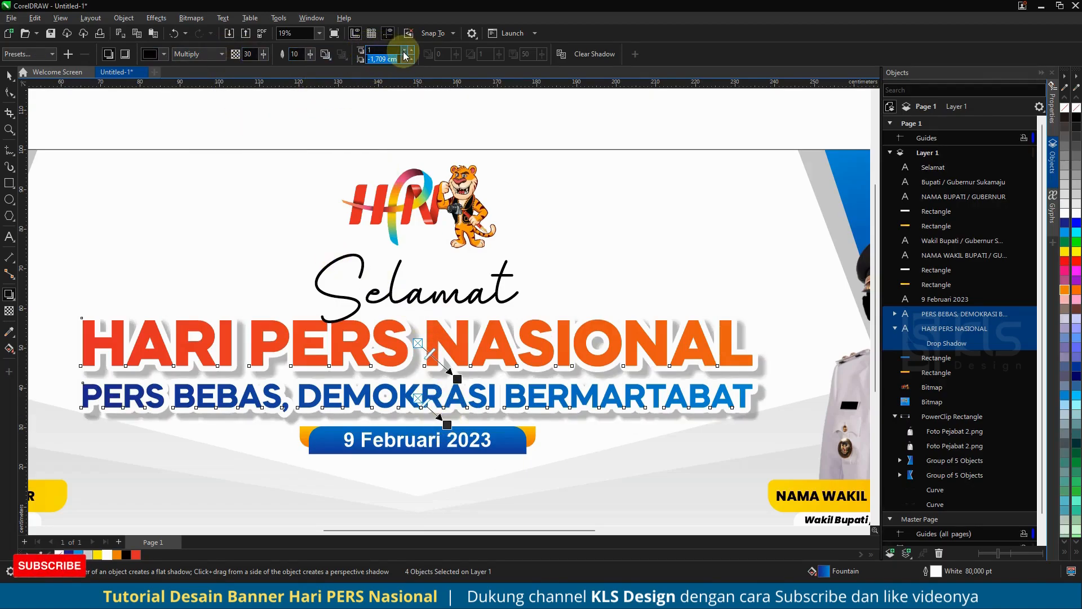
key("Return")
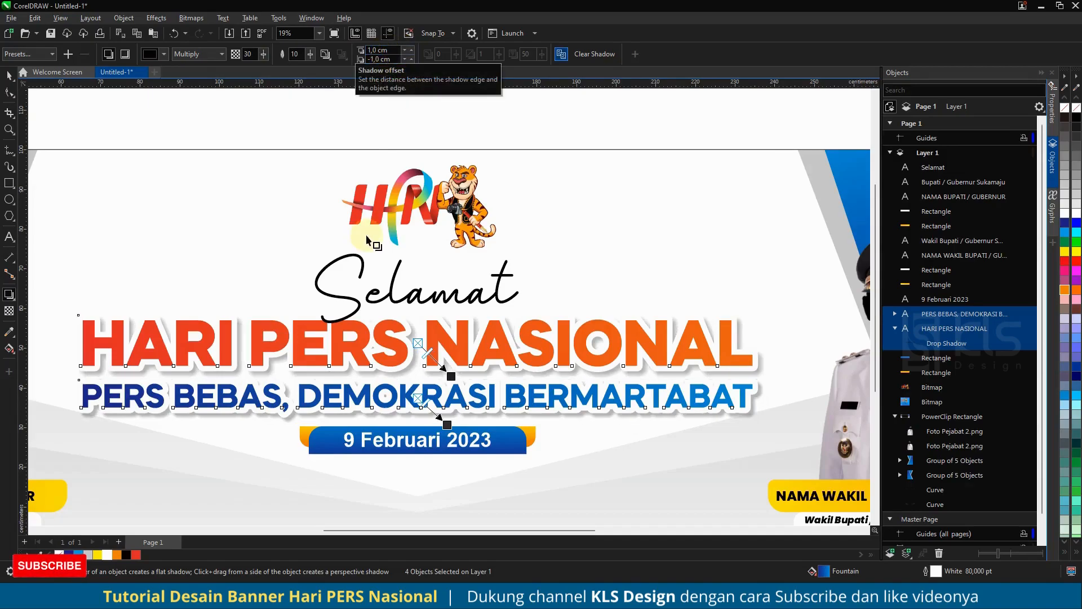
- Move the date text together with its blue and yellow rectangles straight down by about 3.2 cm
scroll(442, 366, "down", 3)
left_click(8, 76)
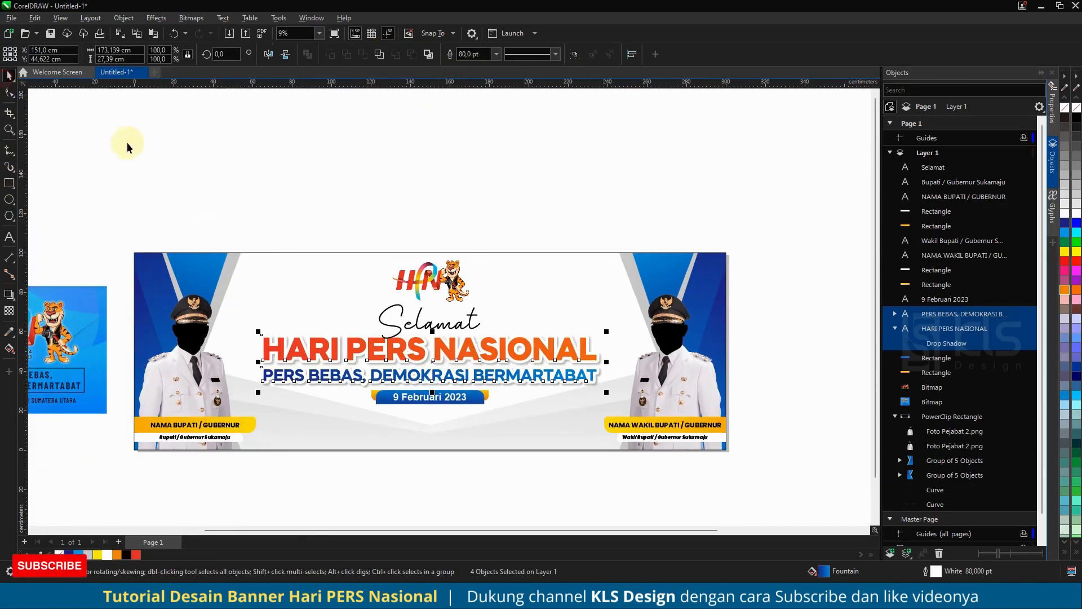
left_click(245, 159)
left_click_drag(463, 433, 349, 361)
scroll(454, 395, "up", 3)
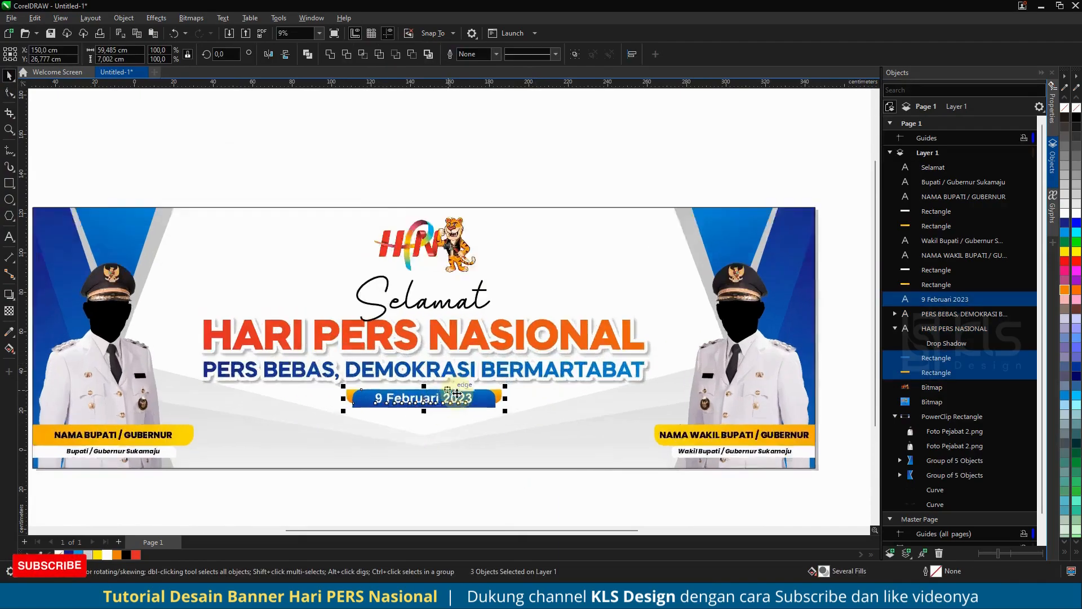
left_click_drag(448, 404, 450, 430)
scroll(450, 428, "down", 4)
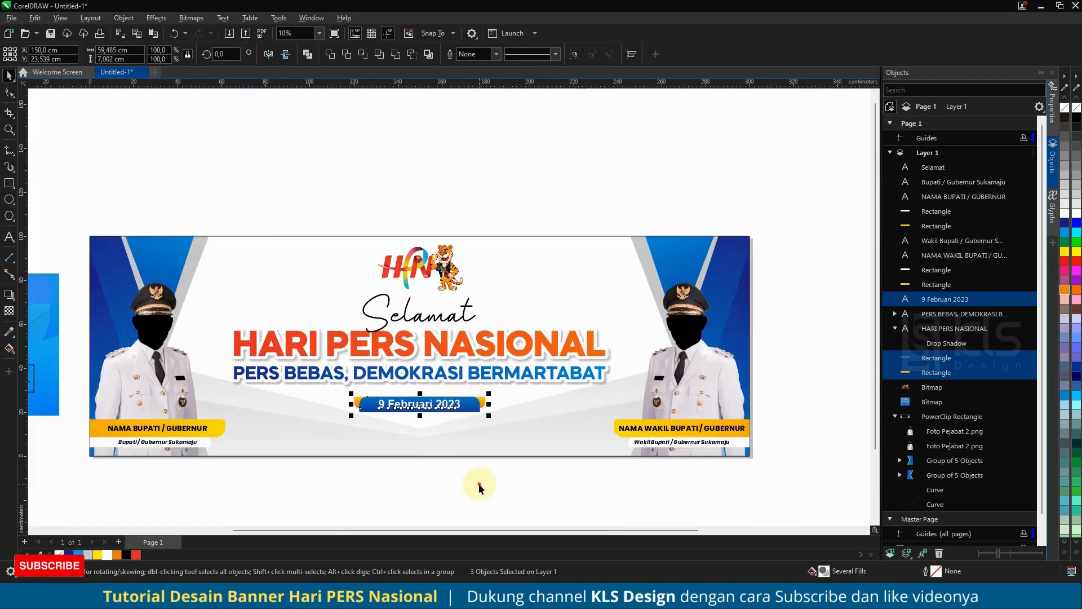
left_click(479, 486)
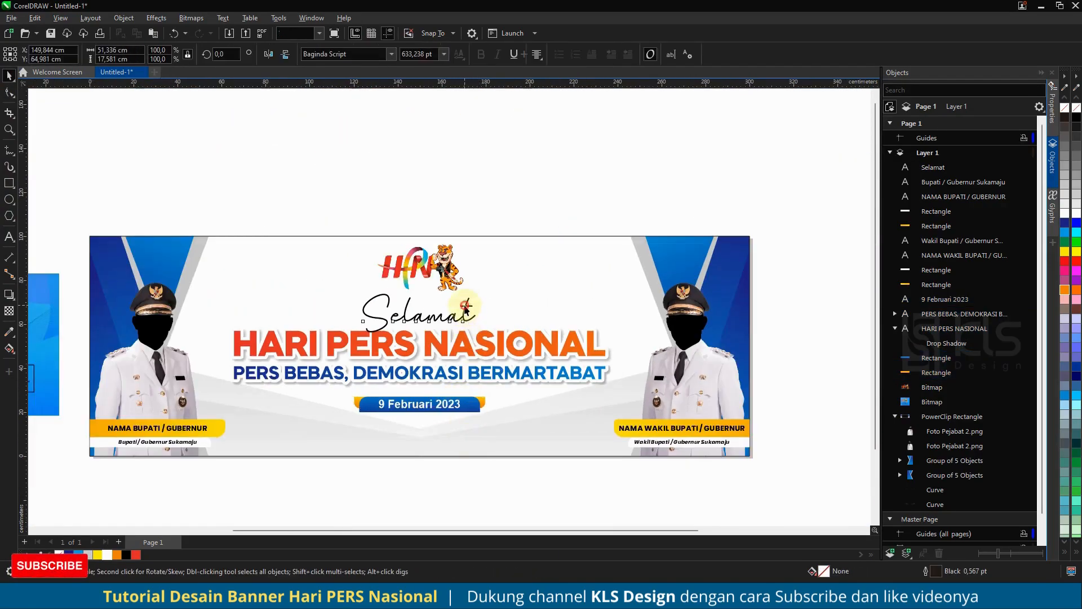
- Give the Selamat text a black outline 12 points wide that scales with the object
left_click(466, 309)
scroll(458, 299, "up", 4)
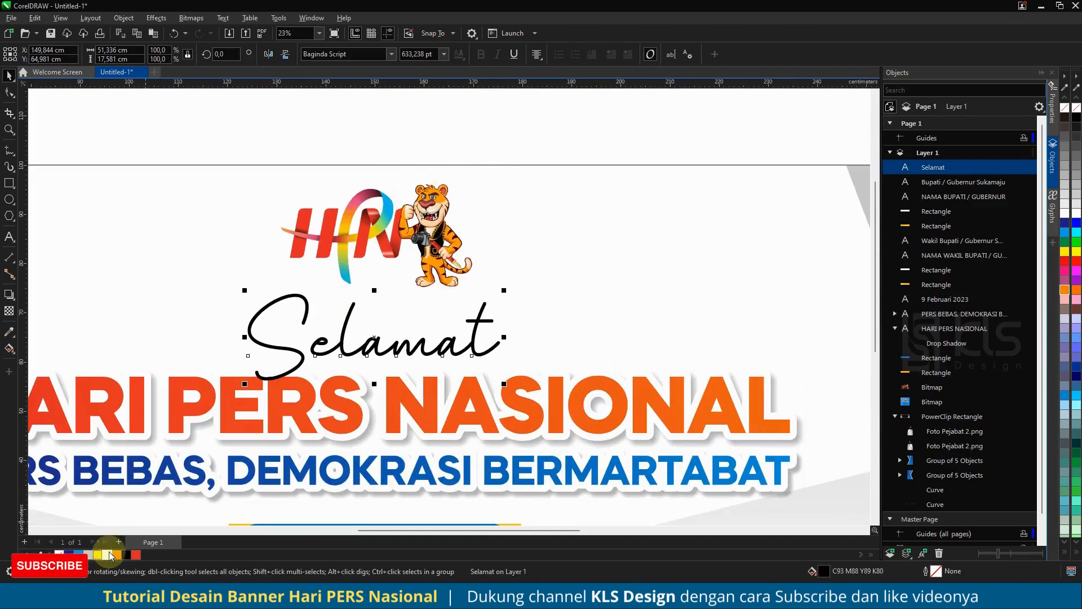
right_click(126, 556)
key("F12")
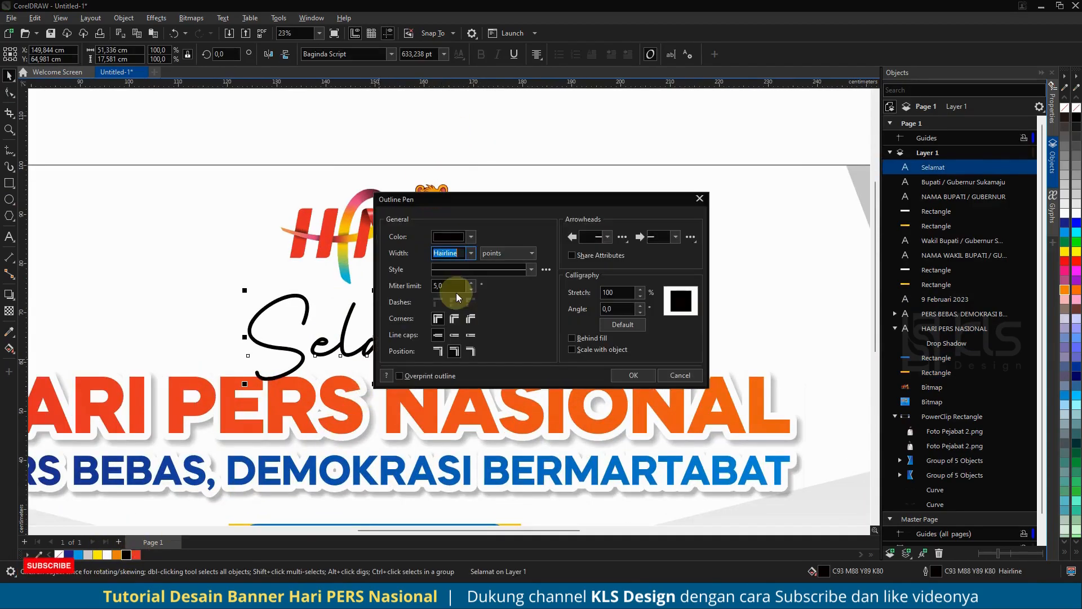
left_click(471, 254)
left_click(462, 370)
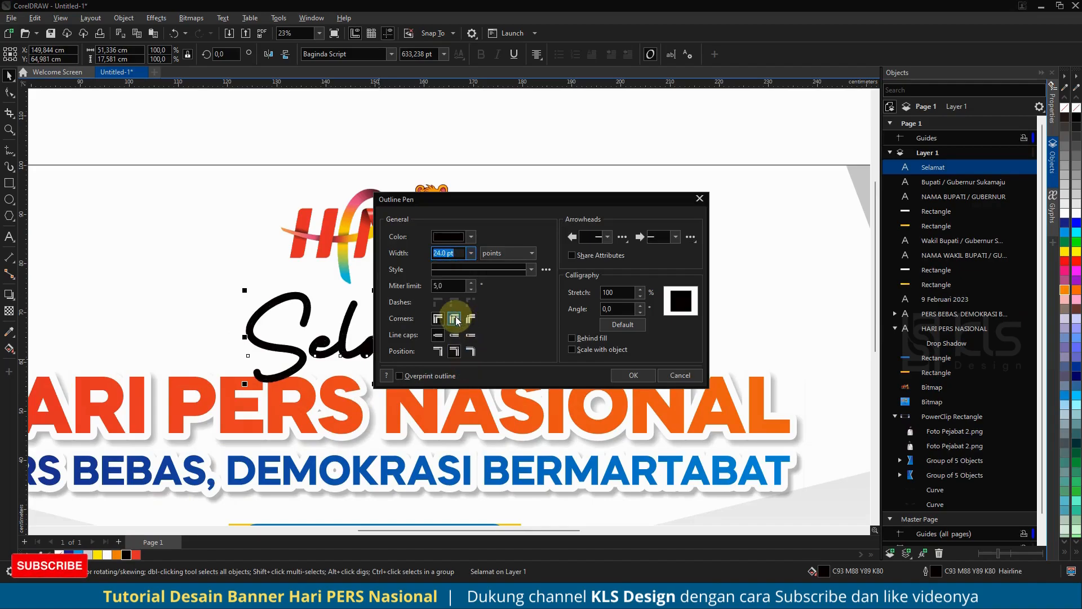
left_click(596, 354)
left_click_drag(507, 199, 705, 212)
left_click(668, 267)
left_click(641, 363)
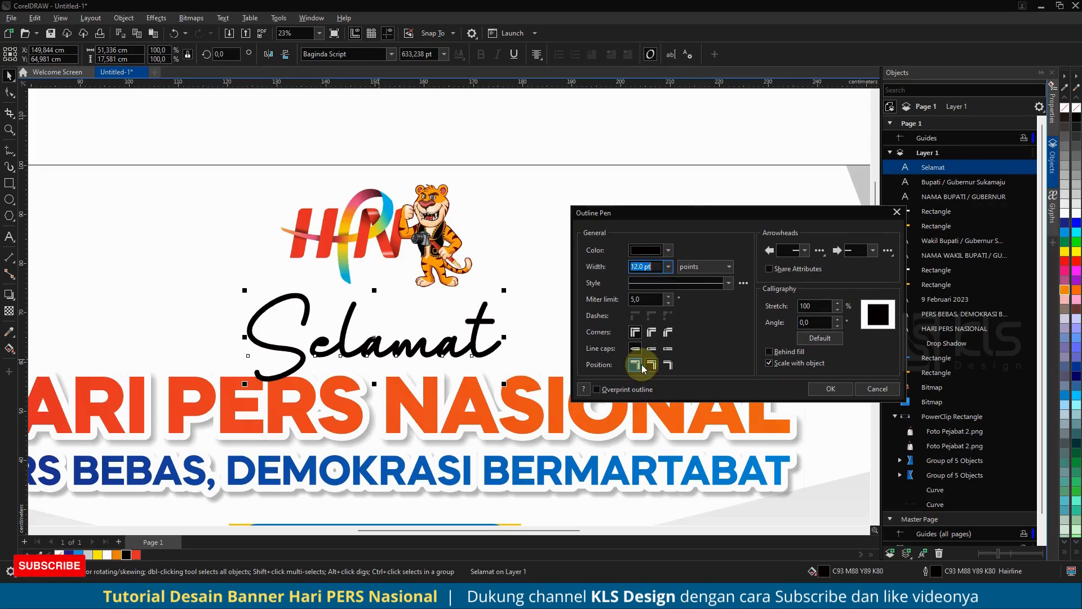
left_click(828, 392)
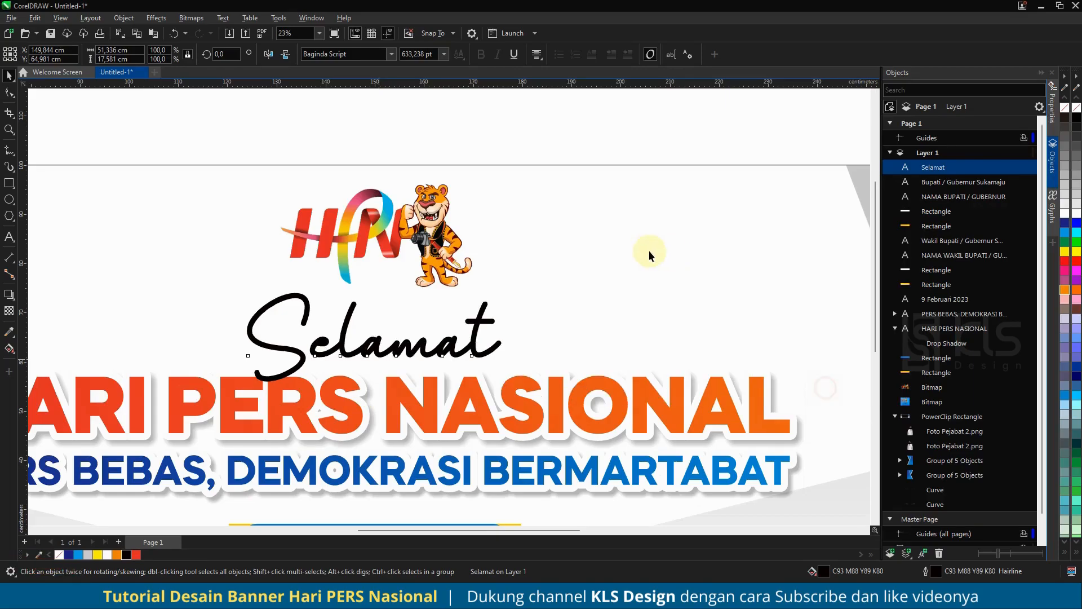
- Convert the Selamat text's outline to a separate object and place that curve directly beneath the text in the layer order
scroll(390, 345, "down", 4)
scroll(398, 346, "up", 4)
left_click(123, 18)
left_click(200, 320)
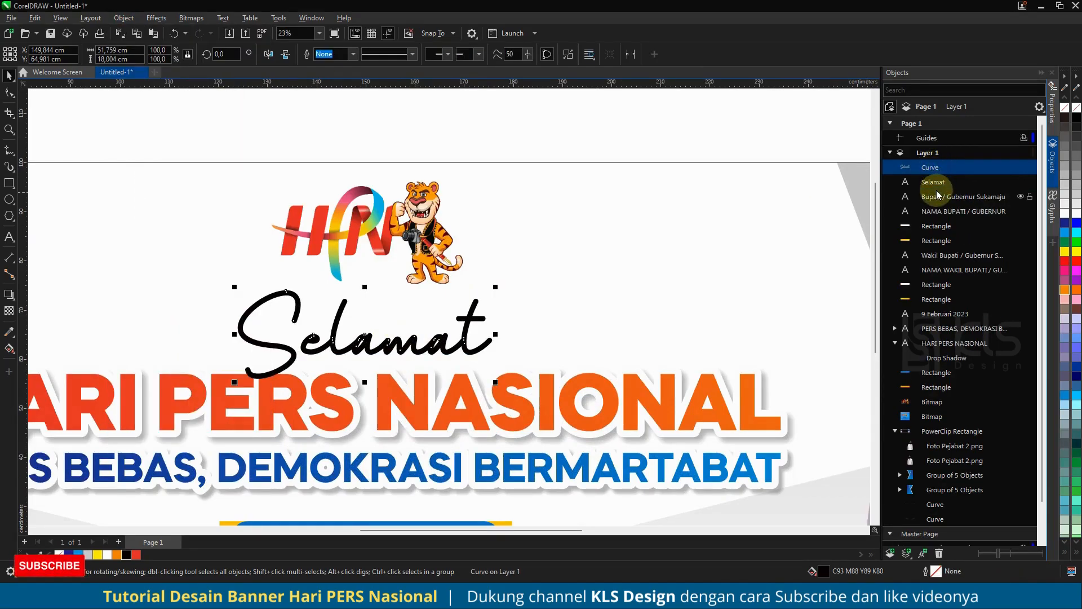
left_click_drag(932, 170, 933, 187)
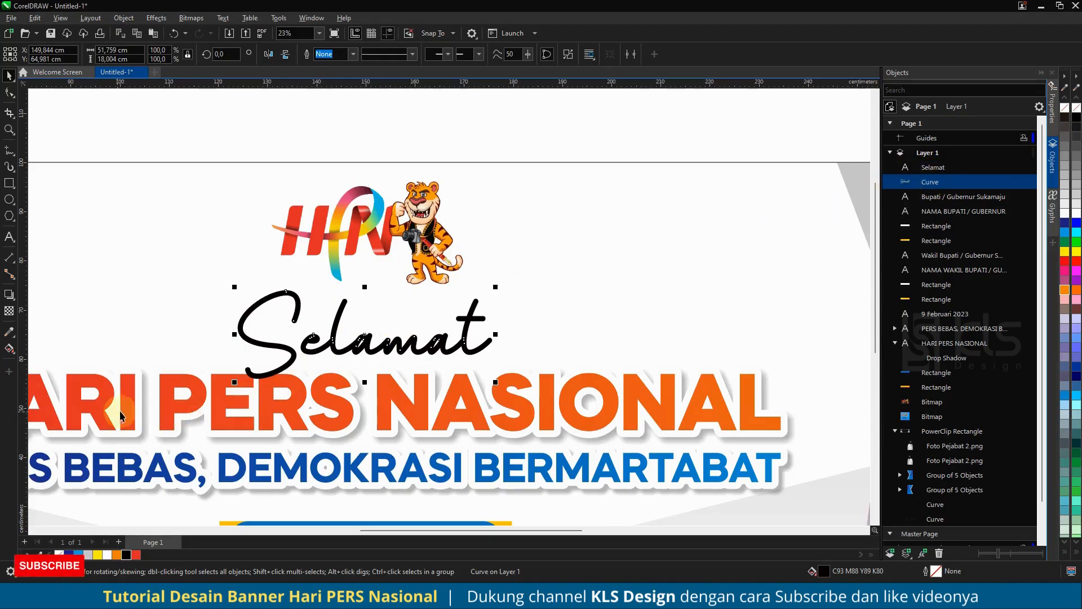
- Apply a white outline colour to the curve beneath the Selamat text
right_click(109, 554)
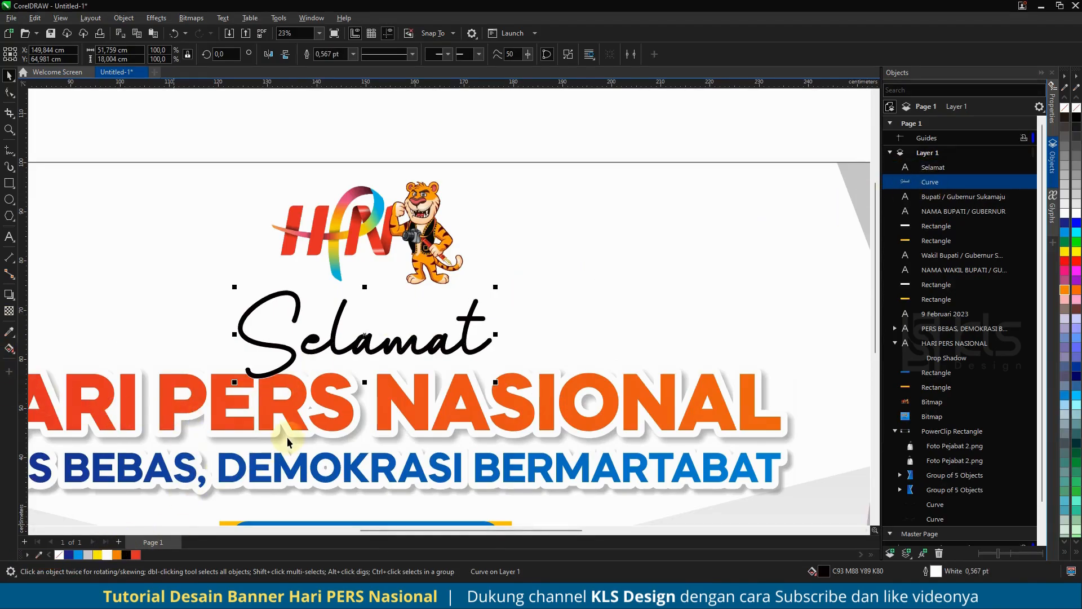
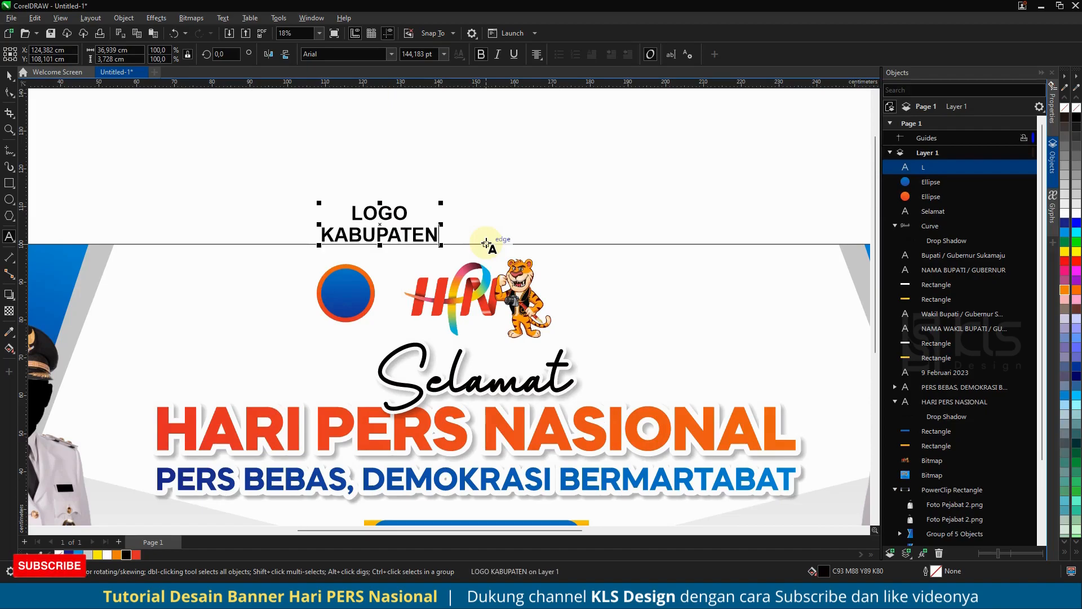
- Scale the LOGO KABUPATEN text down to about 16.3 cm wide and place it over the blue circle
key("ctrl+space")
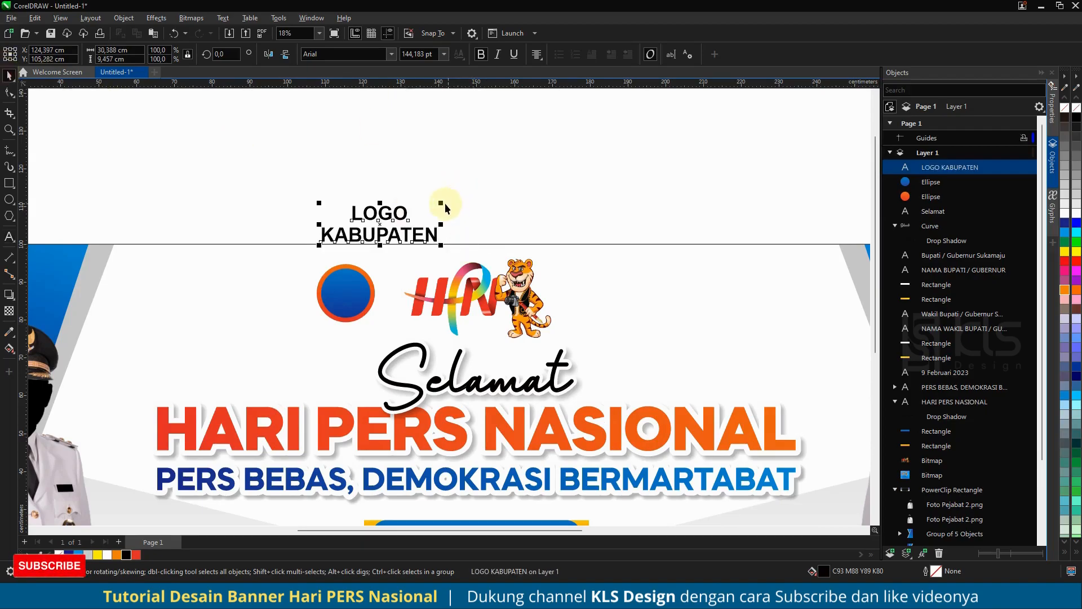
left_click_drag(441, 203, 346, 294)
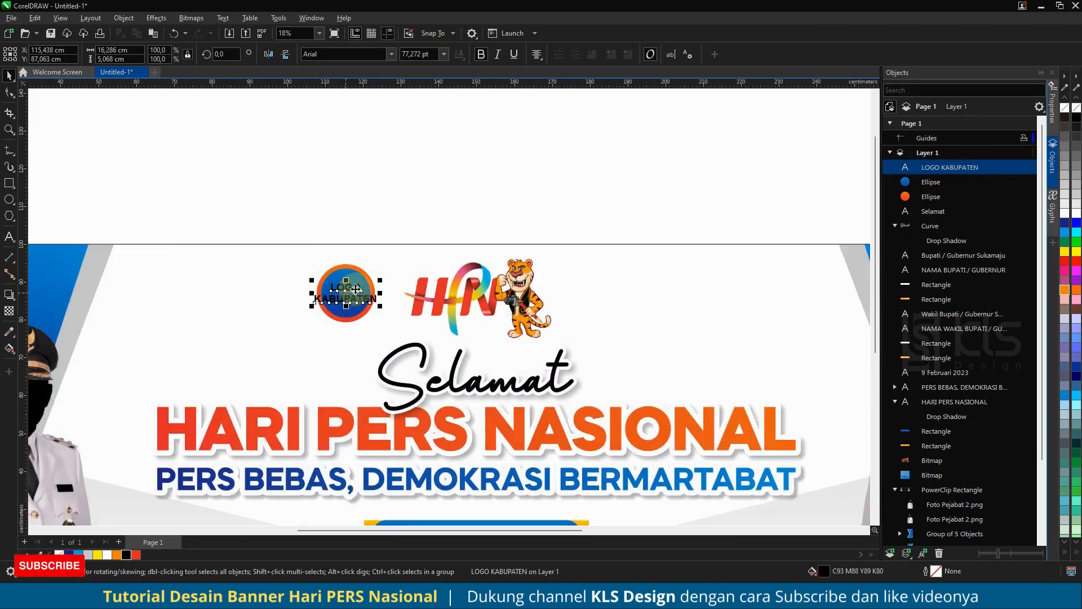
scroll(346, 293, "up", 3)
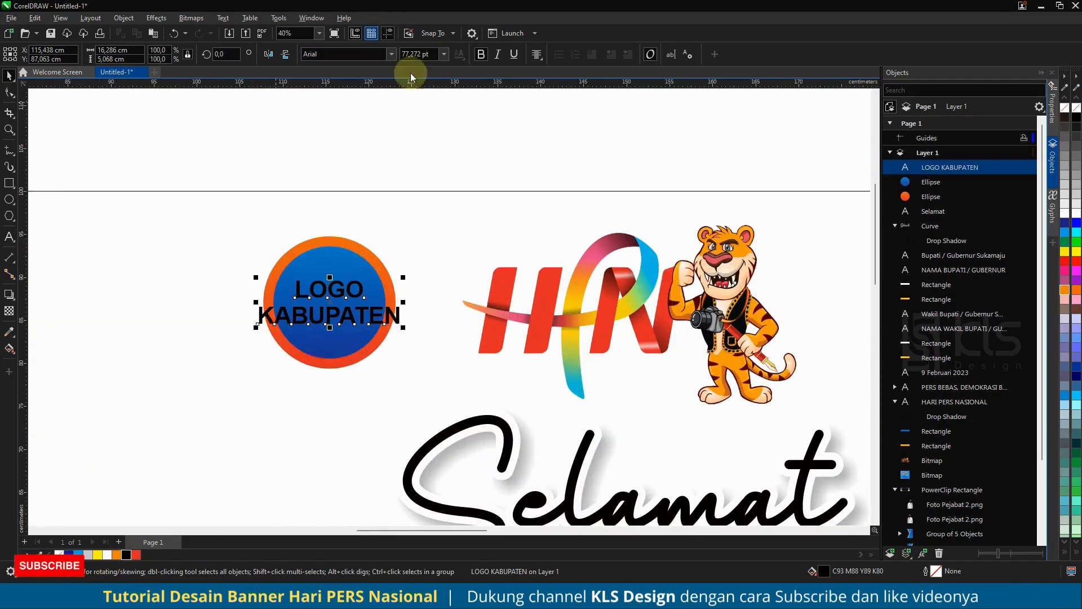
- Set the LOGO KABUPATEN text in Mazzard H ExtraBold and centre it on the blue circle
left_click(391, 54)
left_click(391, 102)
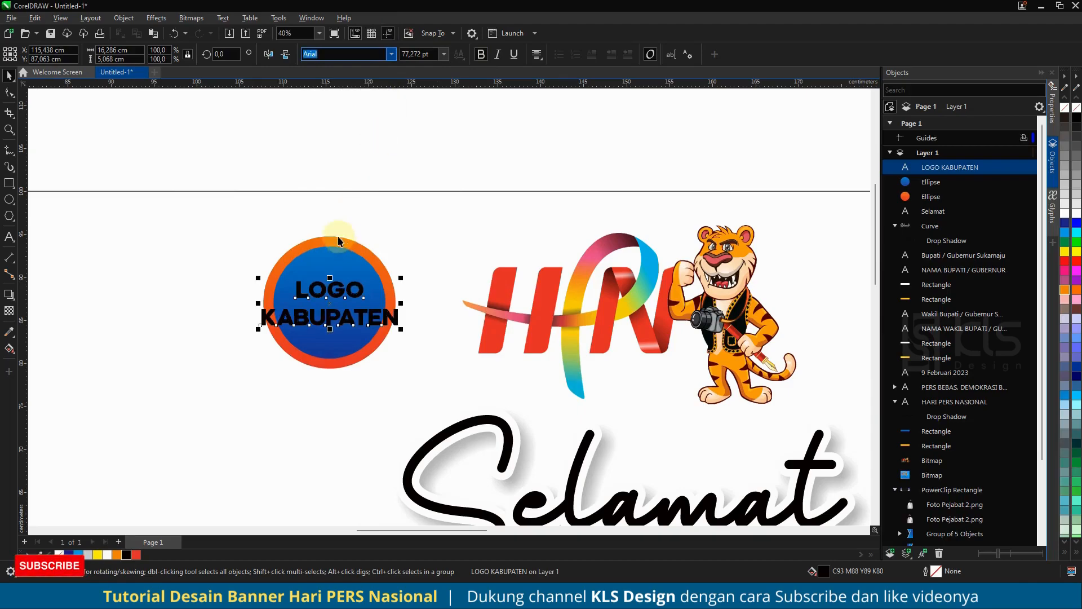
left_click(331, 248, "shift")
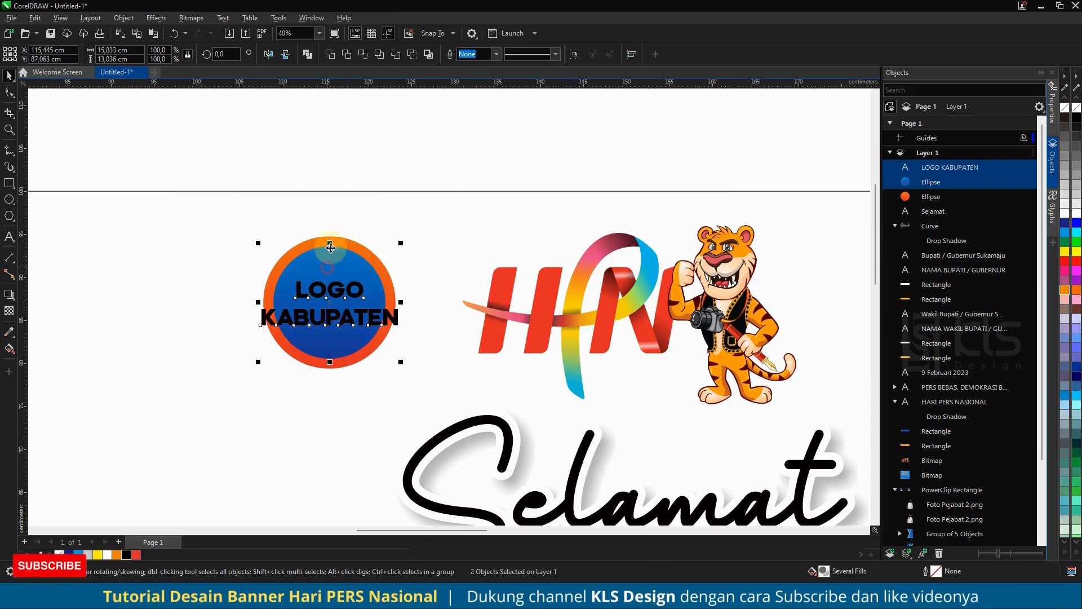
left_click(370, 127)
- Give the LOGO KABUPATEN text a white 24 pt outline with rounded corners, placed behind the fill and scaling with the object
left_click(339, 289)
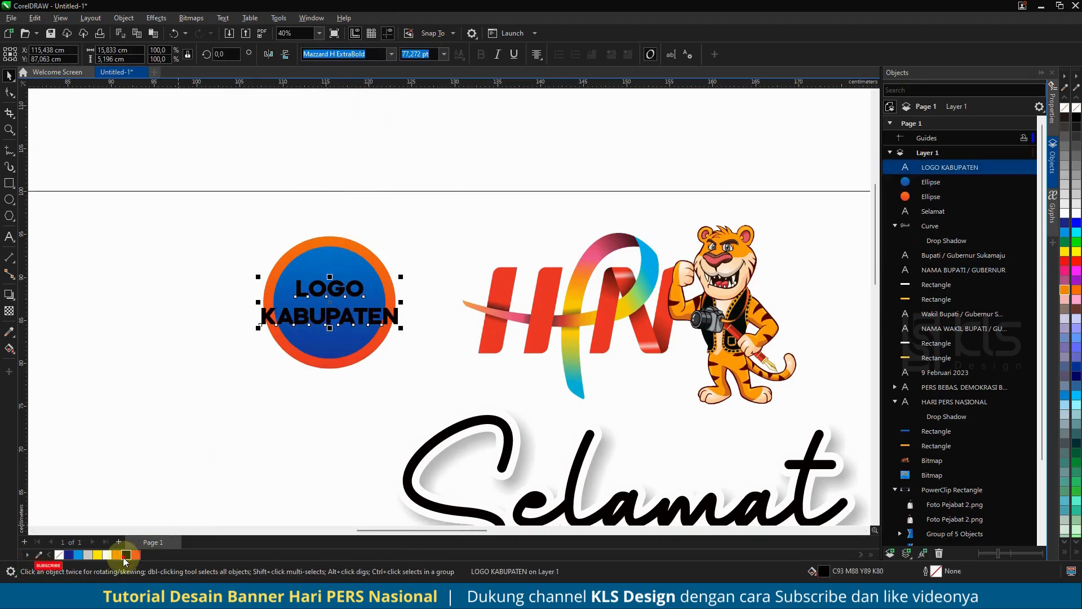
right_click(108, 554)
key("F12")
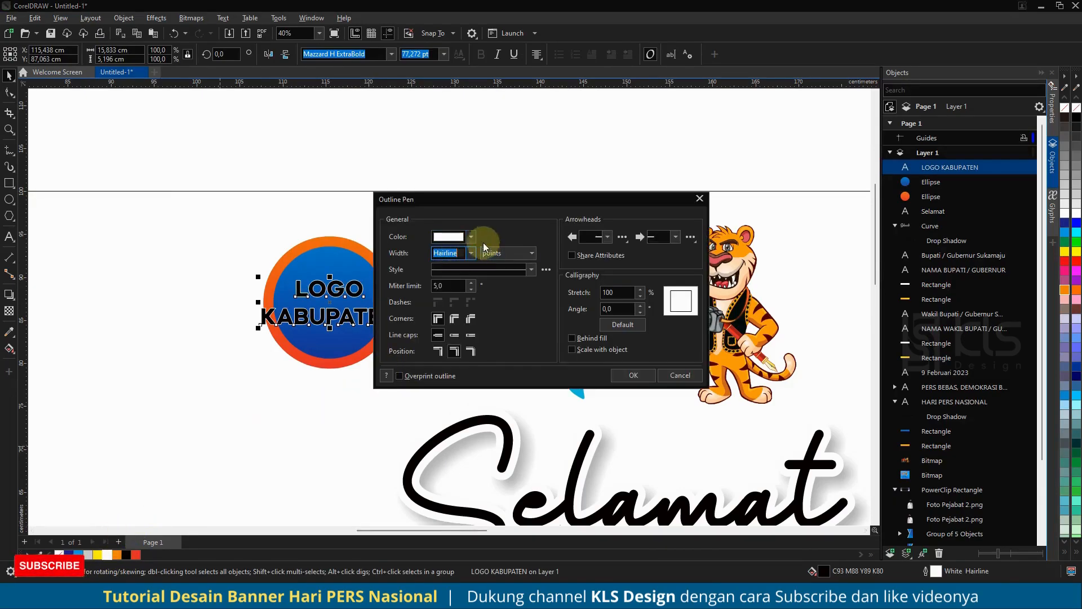
left_click(472, 253)
left_click(467, 383)
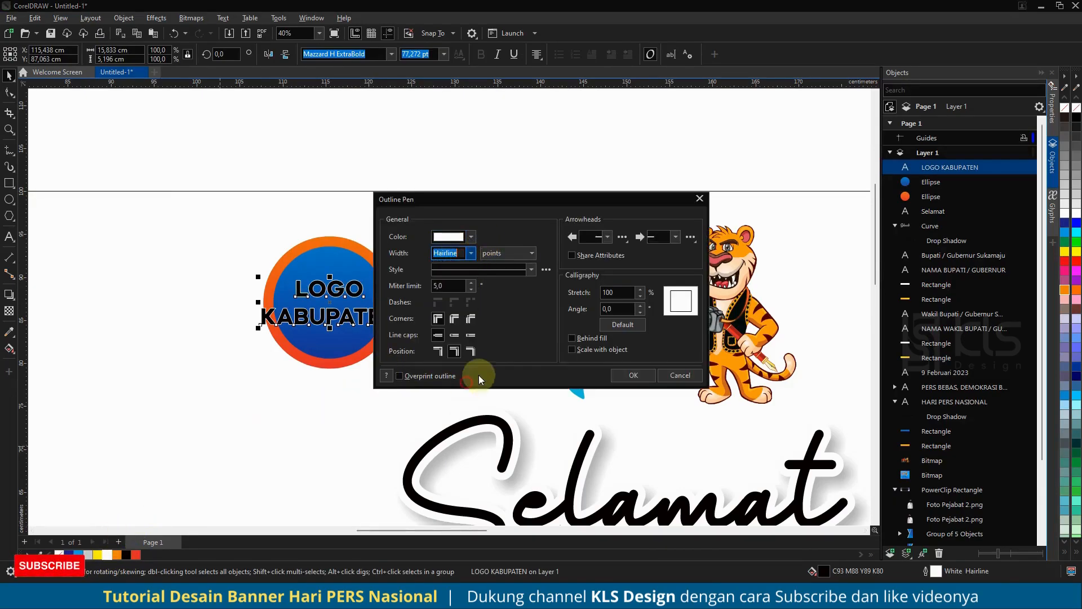
left_click(572, 338)
left_click(572, 350)
left_click(455, 319)
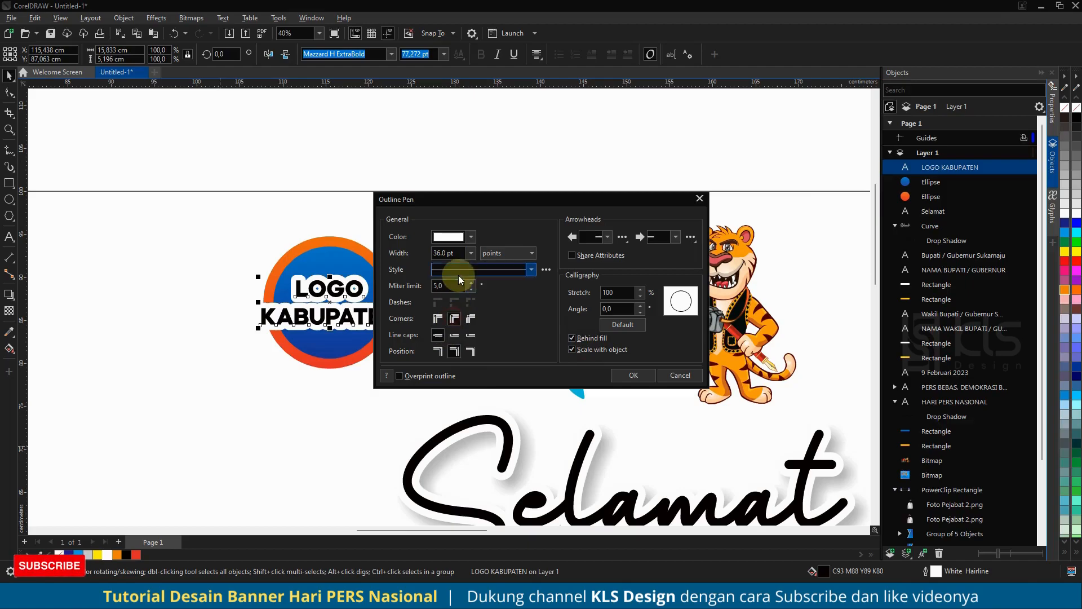
left_click(472, 253)
left_click(454, 375)
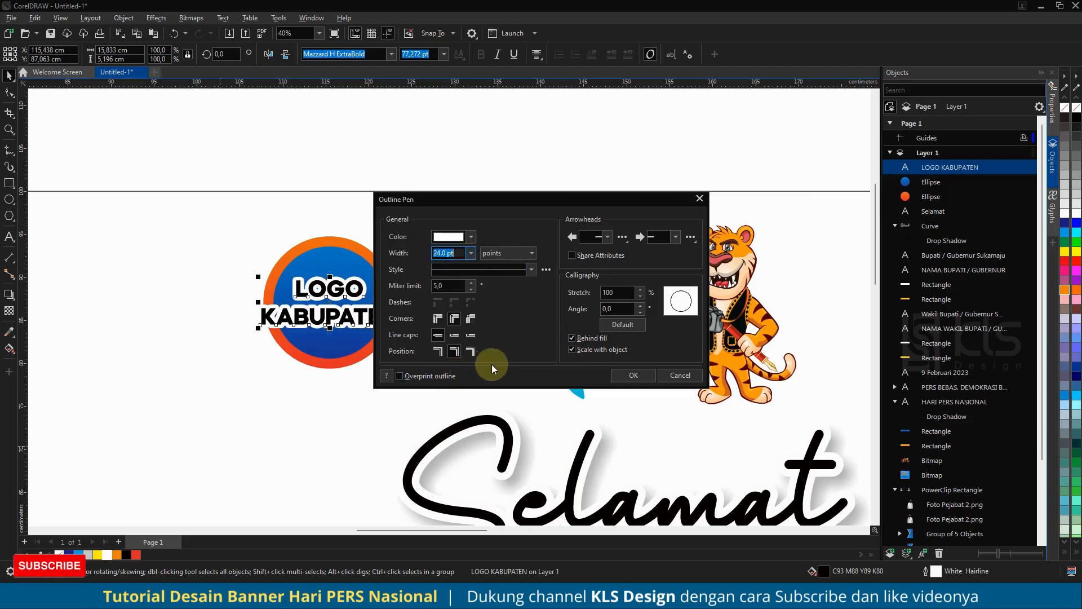
left_click(633, 375)
- Group the circles with the LOGO KABUPATEN text, and group that logo with the neighbouring HPN tiger logo
scroll(271, 237, "down", 2)
left_click_drag(258, 189, 393, 333)
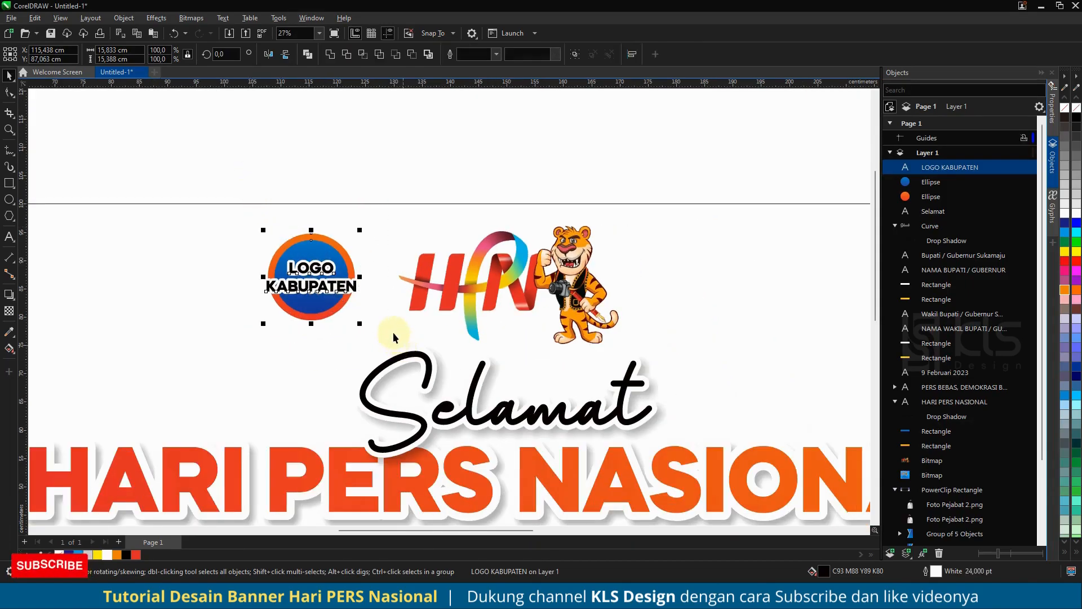
key("ctrl+g")
scroll(371, 244, "down", 3)
left_click(418, 244, "shift")
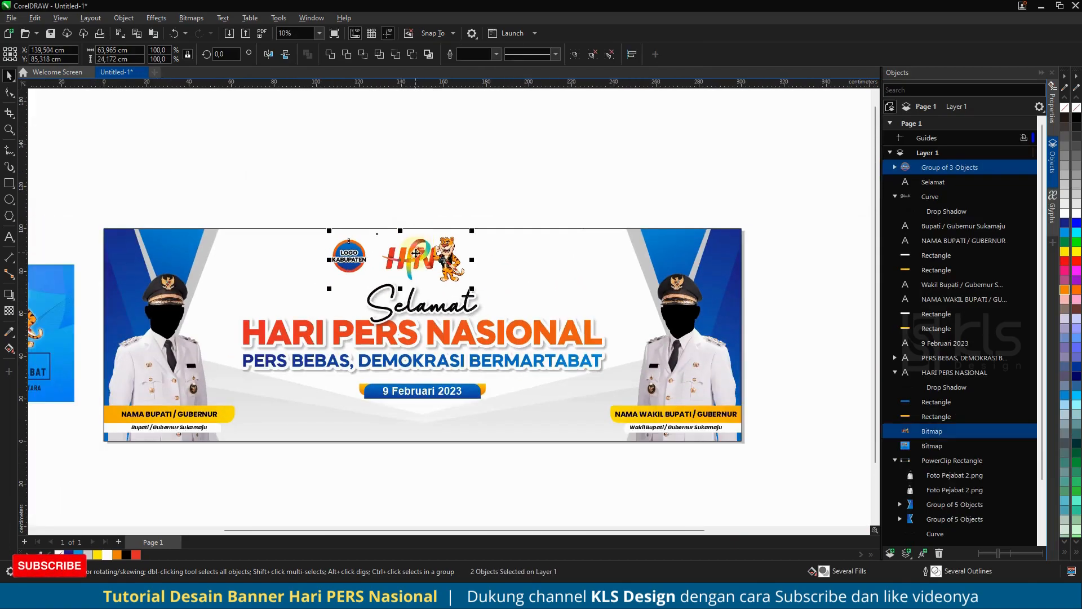
key("ctrl+g")
- Centre the logo group horizontally on the banner and shift it slightly to the right
left_click(513, 260, "shift")
key("c")
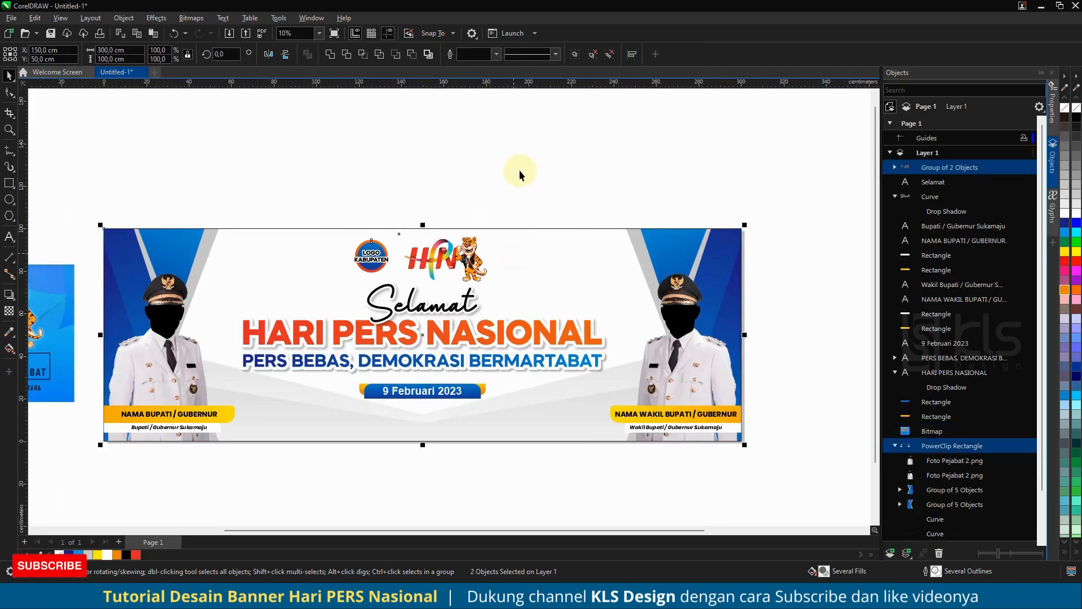
left_click(520, 174)
left_click_drag(462, 252, 468, 252)
left_click(460, 196)
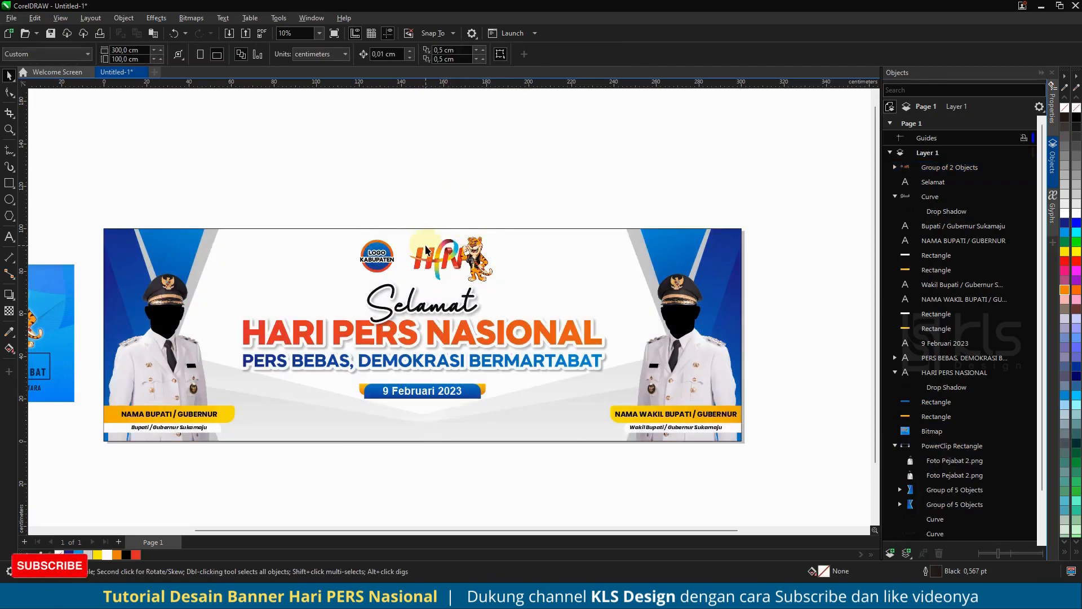
- Draw a cyan circle about 1.05 cm across without an outline near the banner's upper left, beside the grey stripe
scroll(427, 250, "down", 1)
scroll(384, 260, "up", 1)
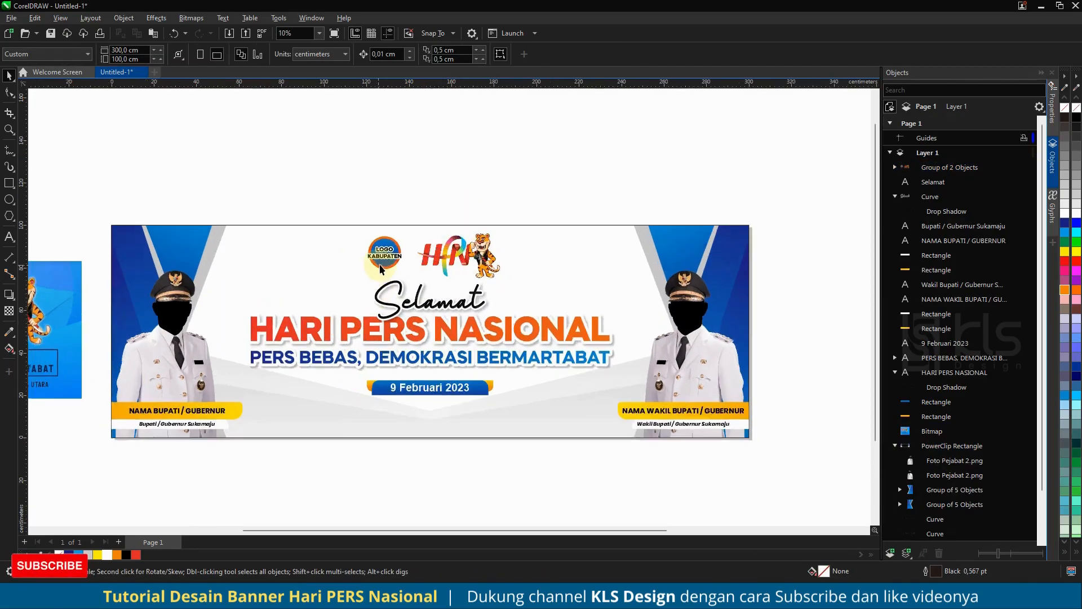
scroll(384, 261, "up", 1)
scroll(384, 260, "down", 1)
left_click(10, 200)
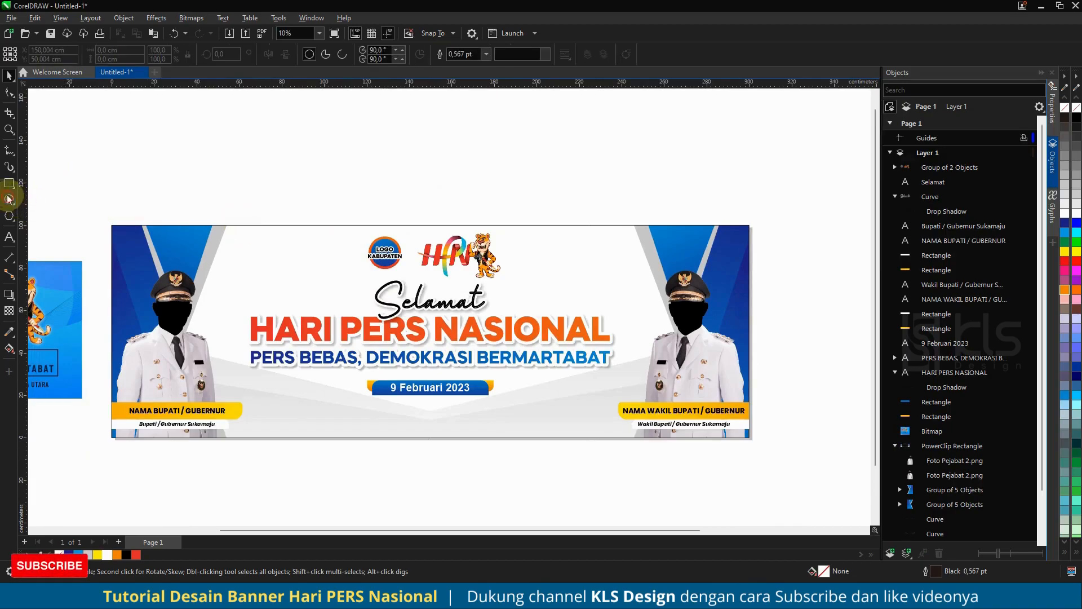
scroll(237, 234, "up", 4)
left_click_drag(239, 238, 240, 239)
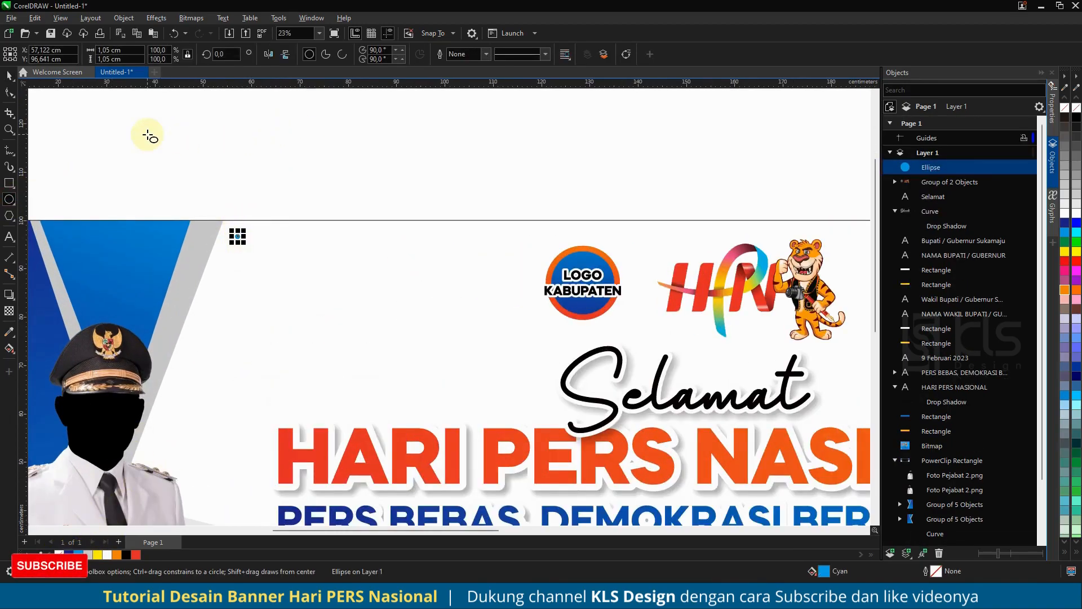
left_click(9, 75)
- Duplicate the cyan circle into two rows of three dots, spaced about 2.7 cm horizontally and 3.1 cm vertically
scroll(197, 217, "up", 3)
scroll(278, 255, "up", 1)
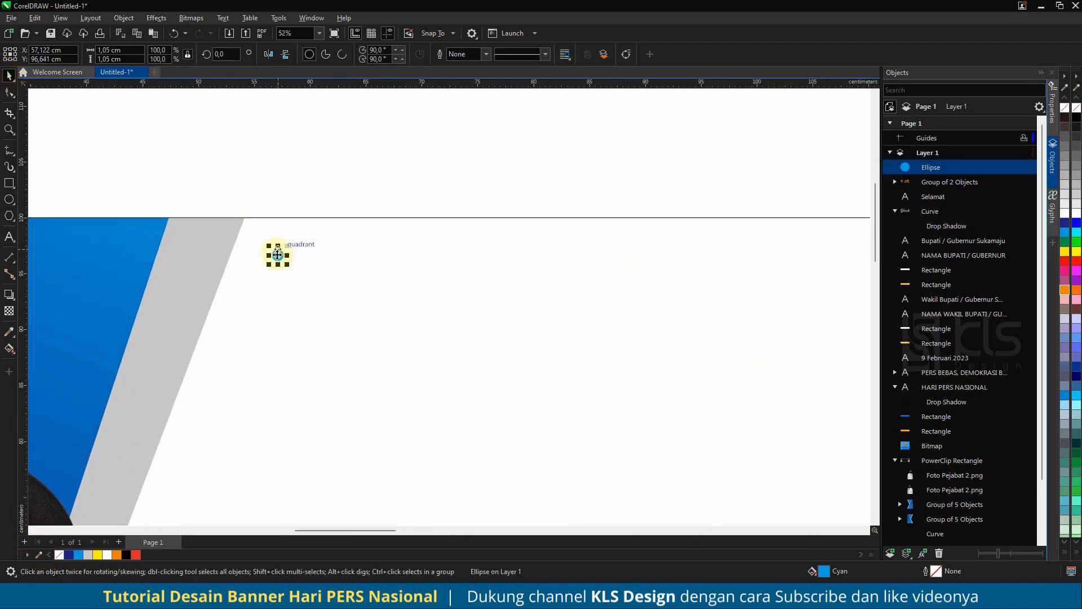
left_click_drag(278, 255, 275, 291)
right_click(274, 291)
left_click(279, 253, "shift")
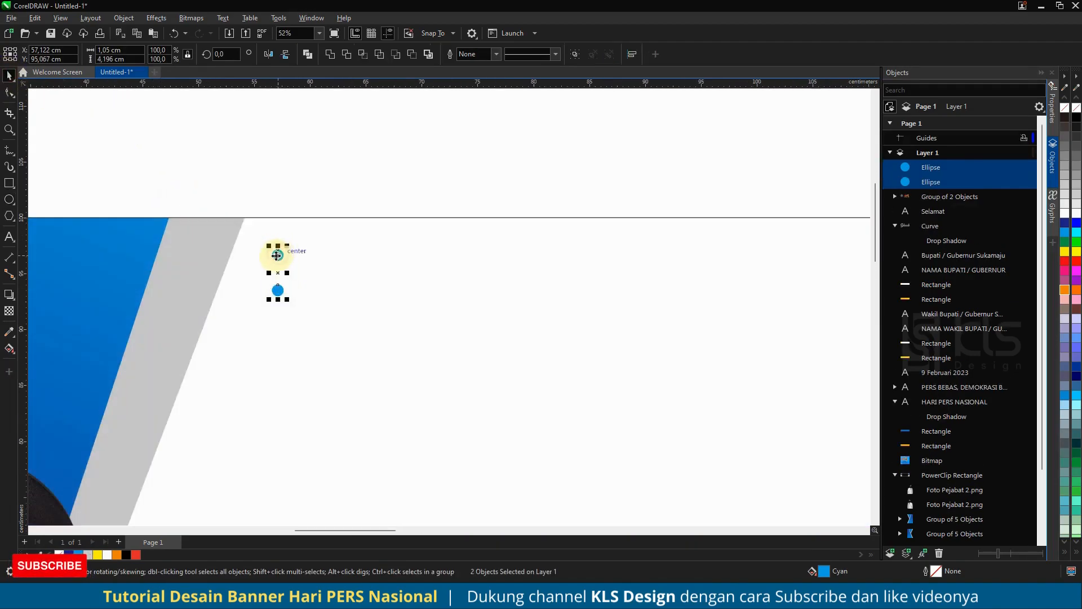
left_click_drag(279, 252, 308, 261)
right_click(309, 261)
key("ctrl+r")
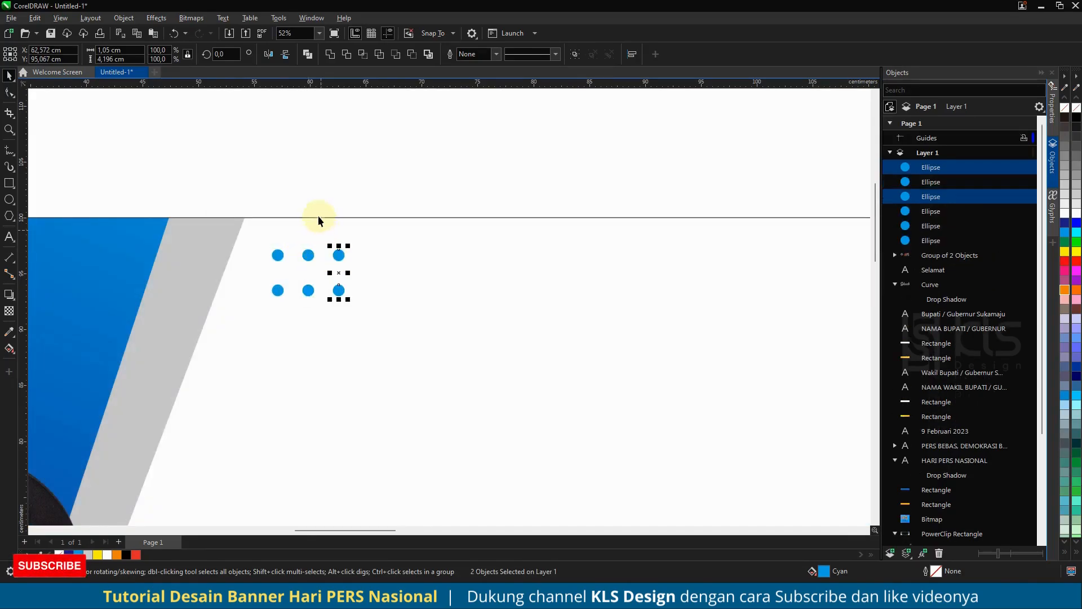
- Fill the right column of dots with dark navy blue and the middle column with a medium blue
left_click_drag(324, 167, 370, 346)
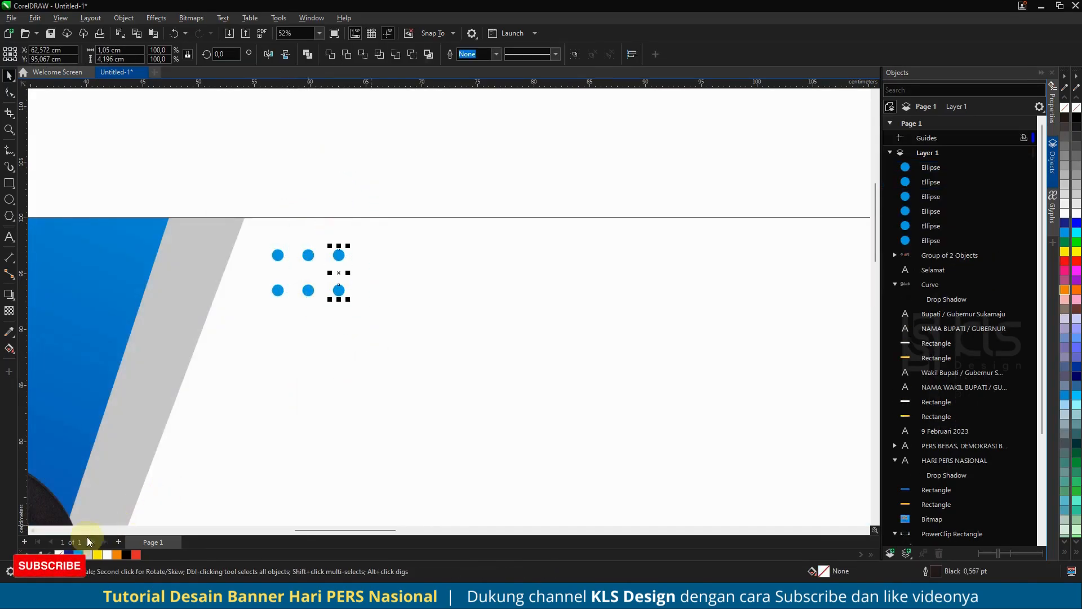
left_click(68, 555)
left_click_drag(302, 186, 323, 321)
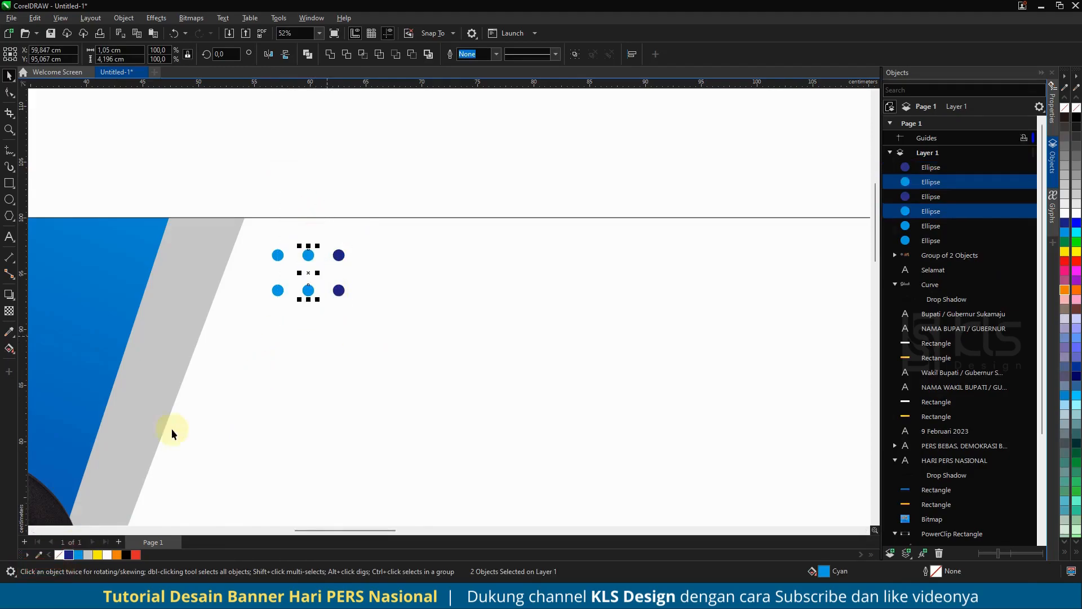
double_click(823, 571)
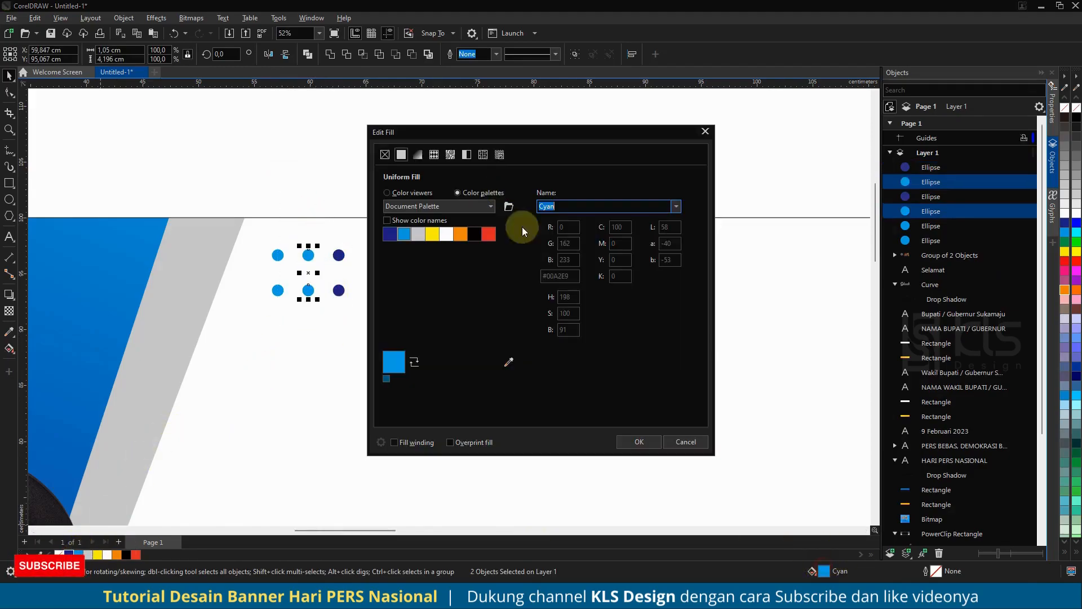
left_click(387, 192)
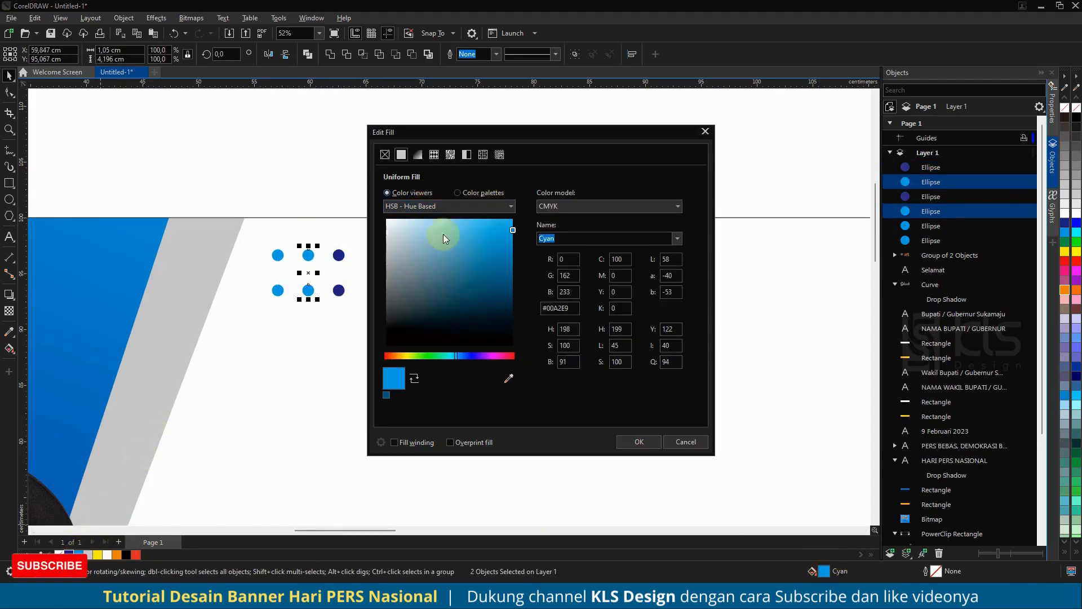
left_click(462, 356)
left_click(626, 443)
- Group the six dots and place a copy near the banner's lower edge, just left of the NAMA WAKIL BUPATI / GUBERNUR label
left_click_drag(220, 150, 378, 323)
key("ctrl+g")
scroll(234, 200, "down", 1)
scroll(249, 209, "down", 4)
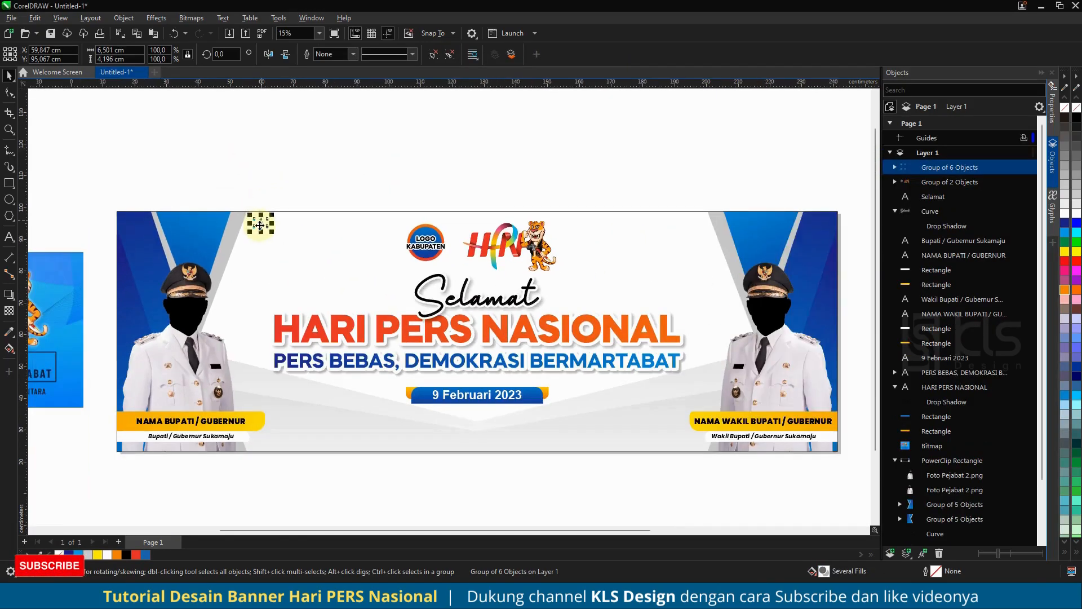
left_click_drag(262, 224, 654, 432)
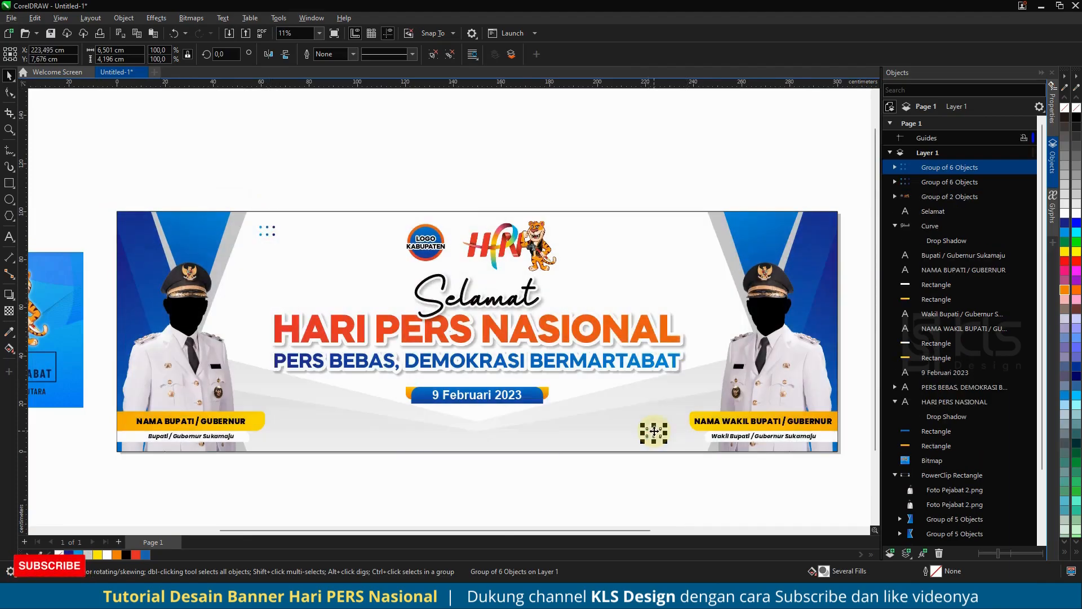
left_click(620, 177)
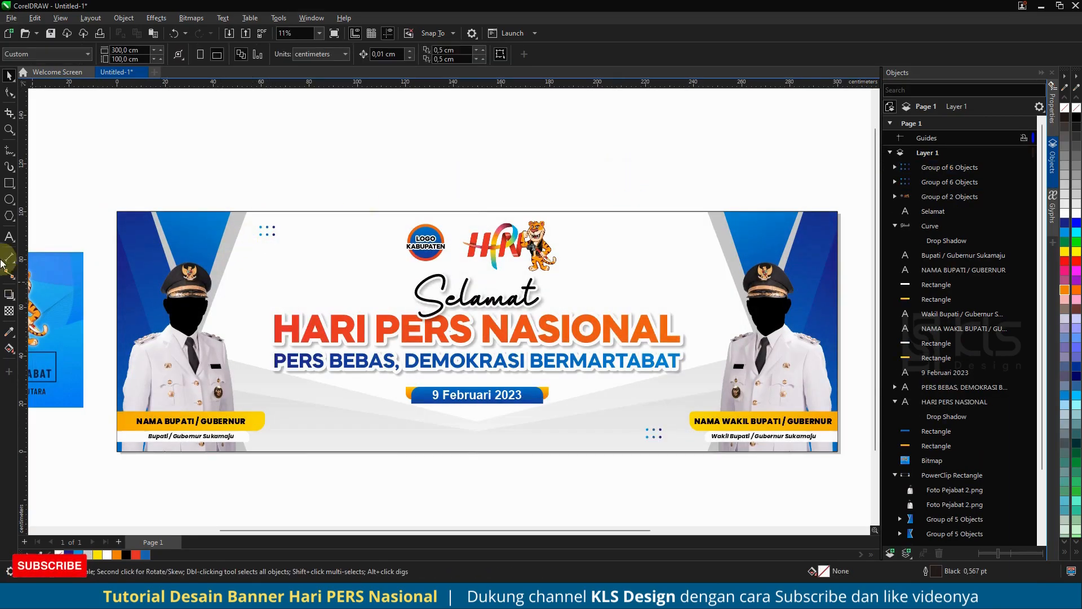
- Draw a black vertical line about 2.7 cm long with the Pen tool, below and right of the upper dot group
left_click(16, 152)
left_click(45, 186)
scroll(296, 265, "up", 4)
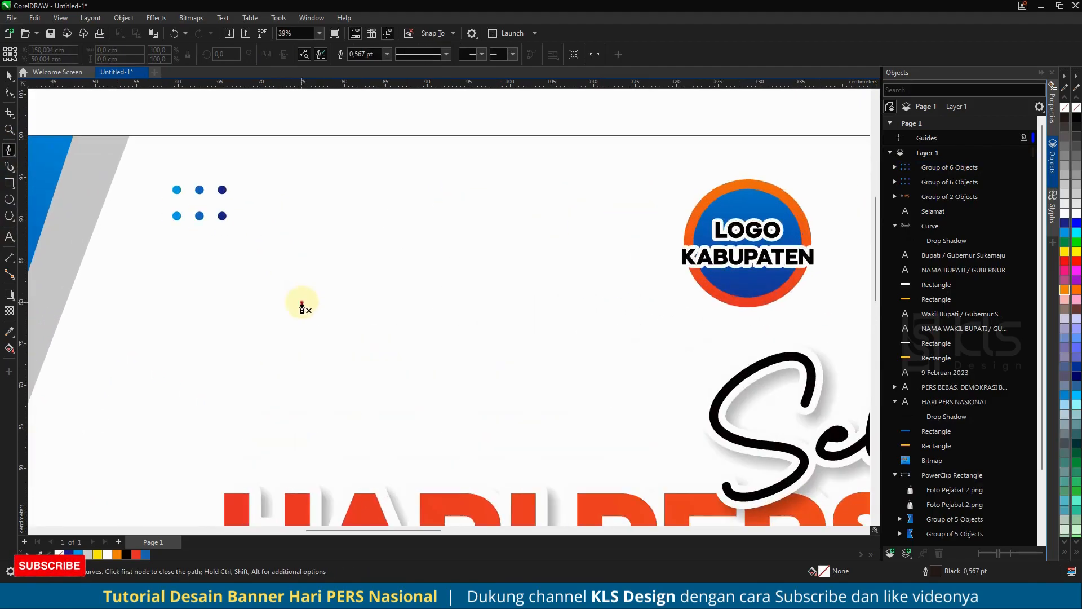
left_click(302, 327)
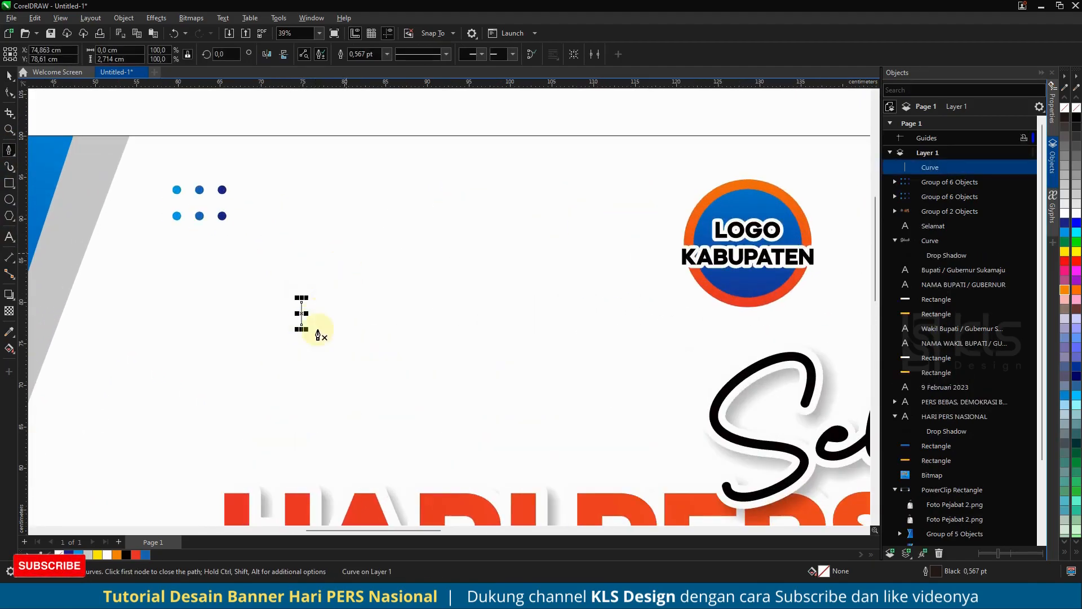
scroll(288, 309, "up", 1)
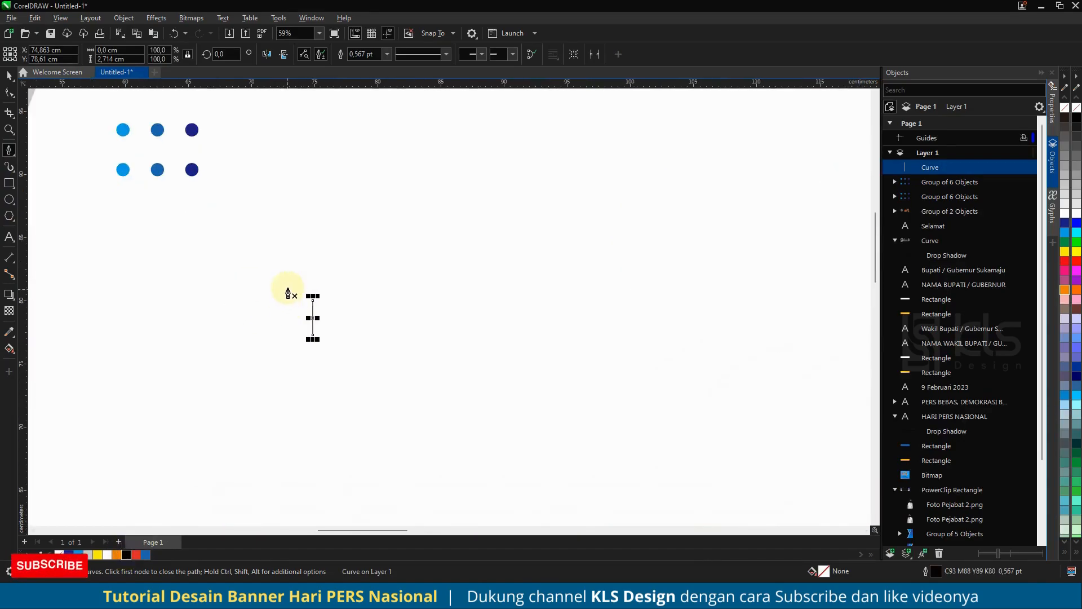
- Set the vertical line's outline width to 16 pt with round line caps
key("F12")
left_click(471, 253)
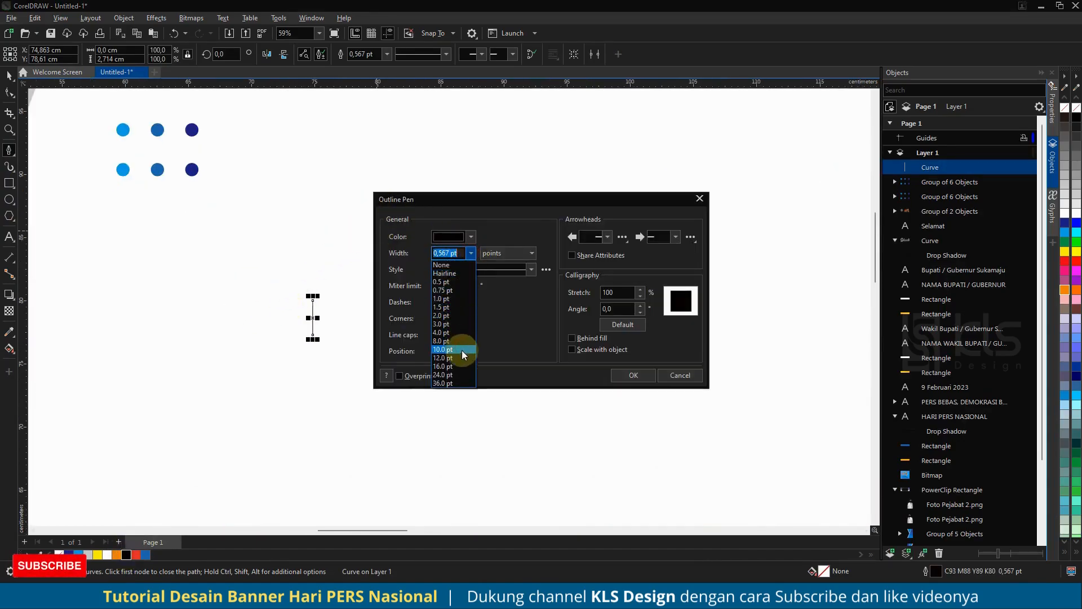
left_click(457, 349)
left_click(455, 335)
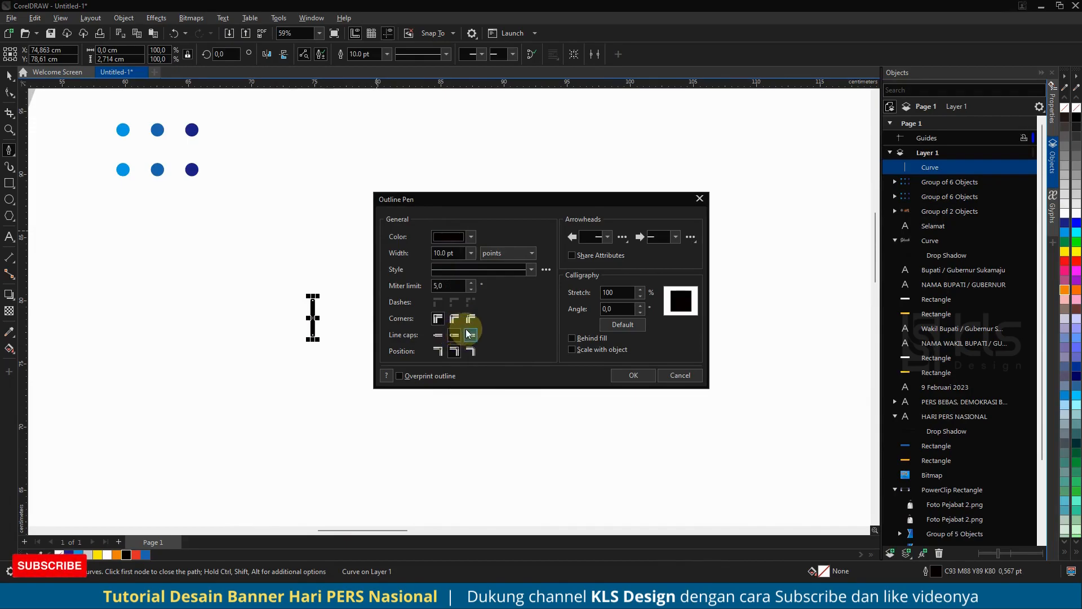
left_click(471, 253)
left_click(453, 367)
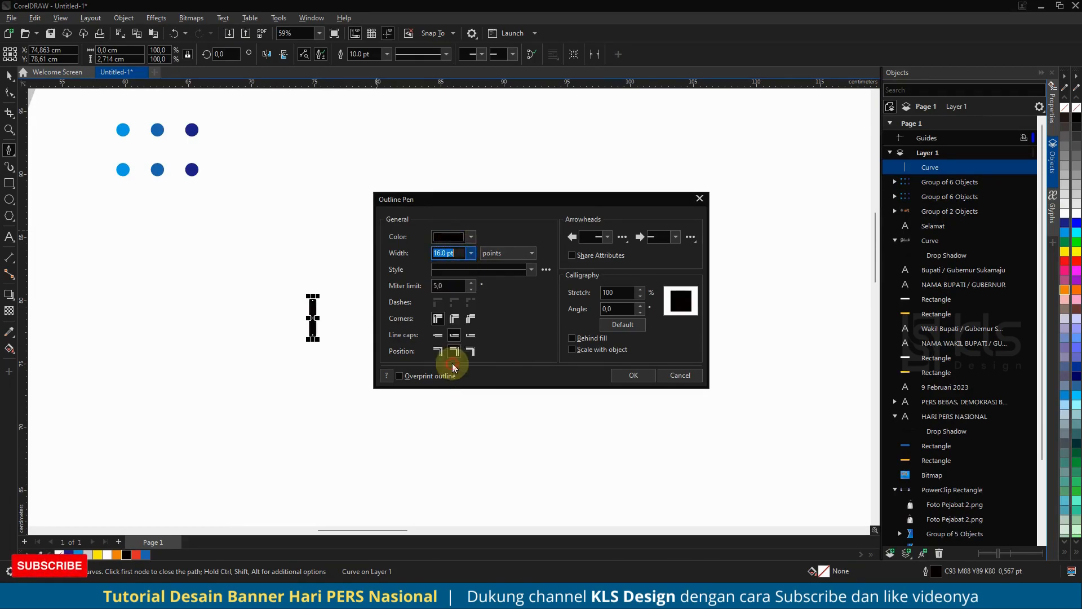
left_click(626, 375)
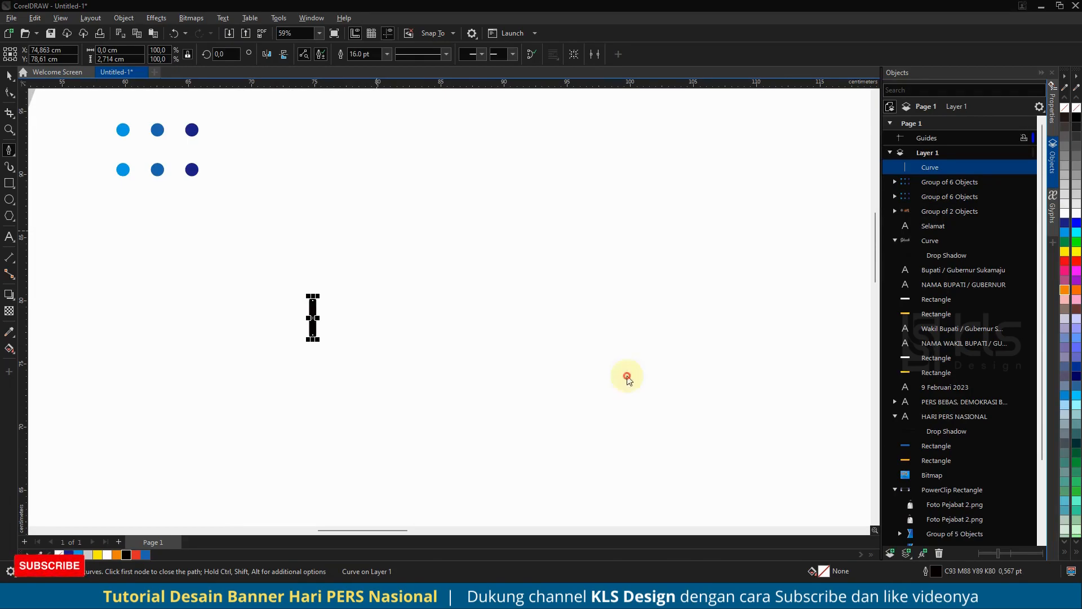
- Duplicate the short black vertical line in place
left_click(9, 75)
key("ctrl+v")
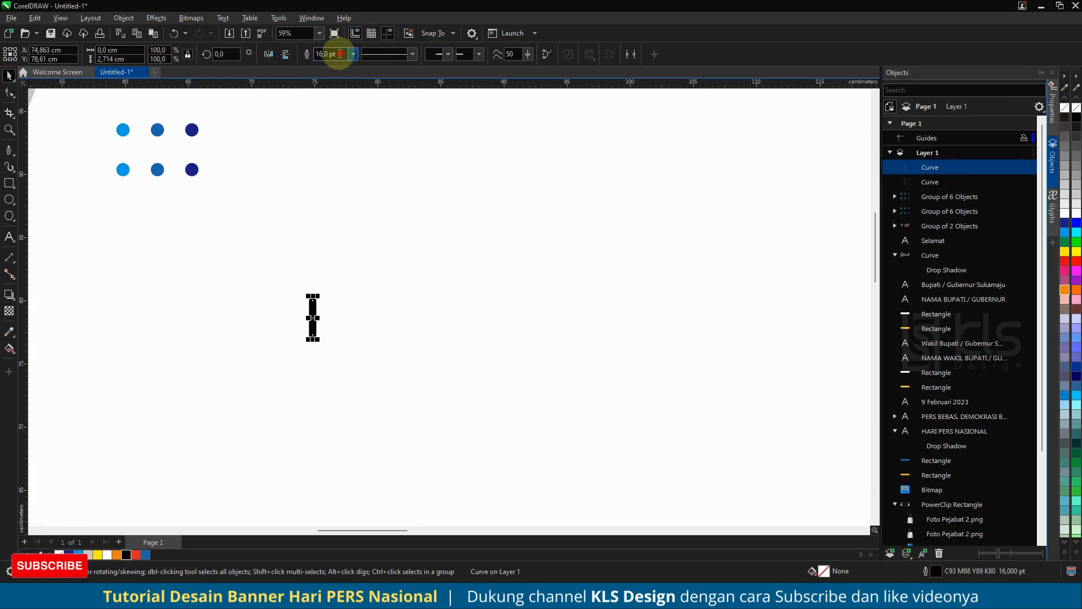
type("90")
key("Return")
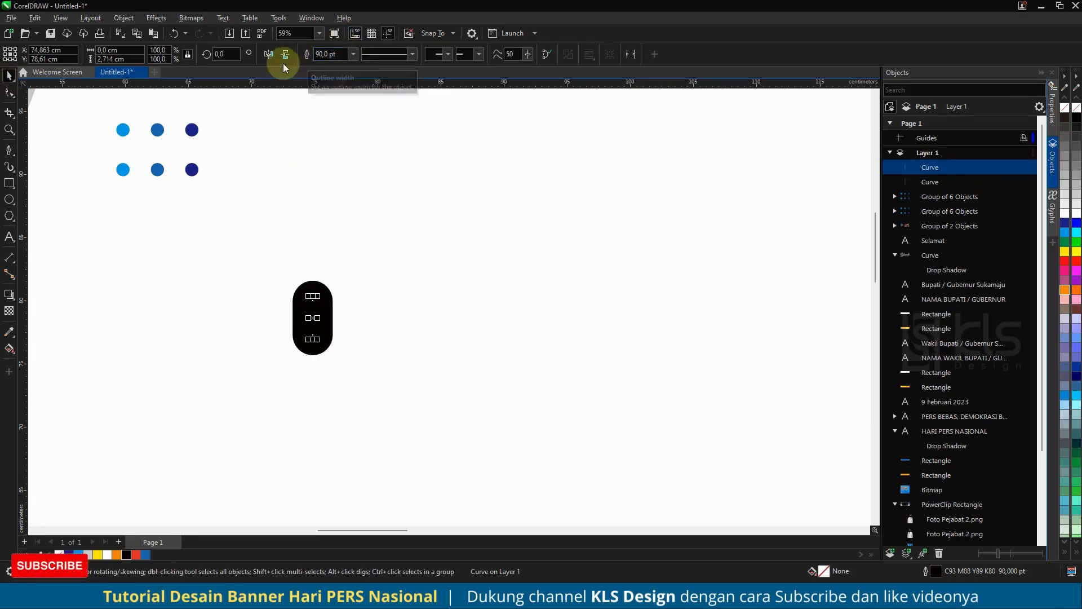
left_click(288, 135)
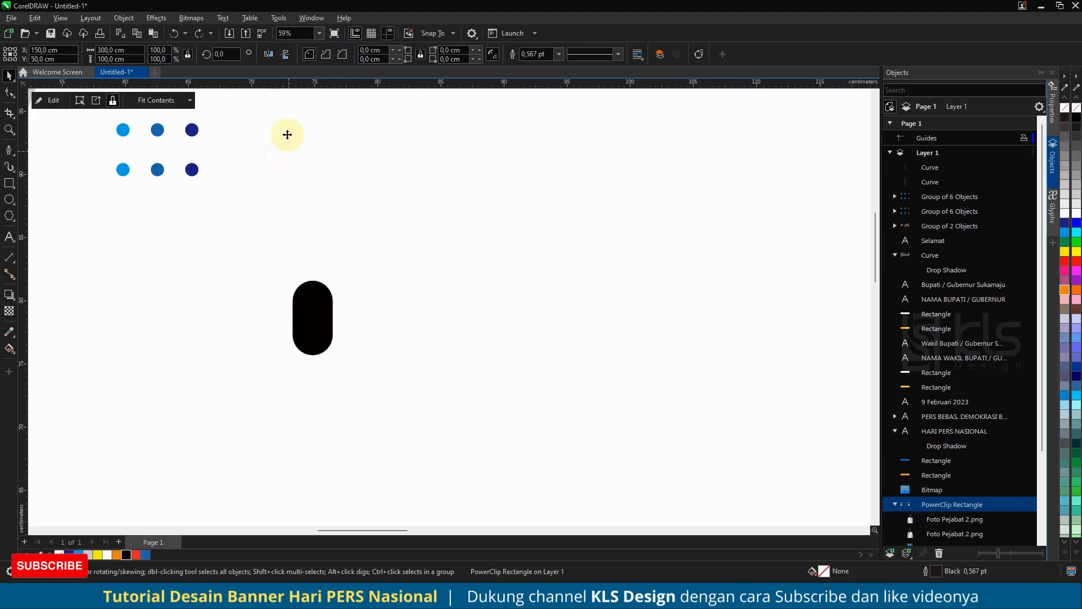
- Rotate the duplicated line by 90° so that the two lines form a plus sign
left_click(306, 290)
type("90")
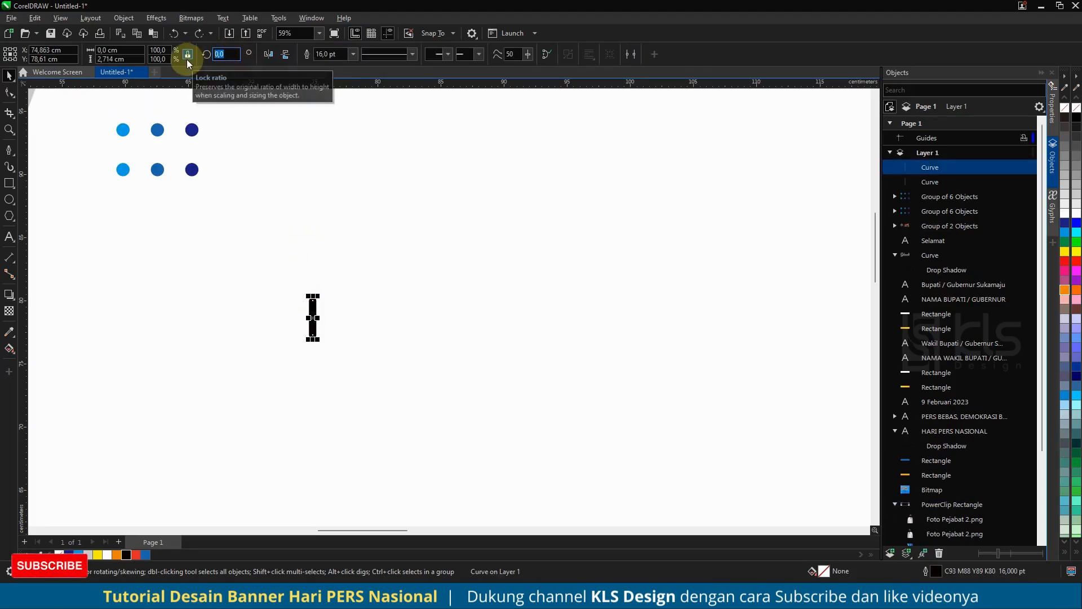
key("Return")
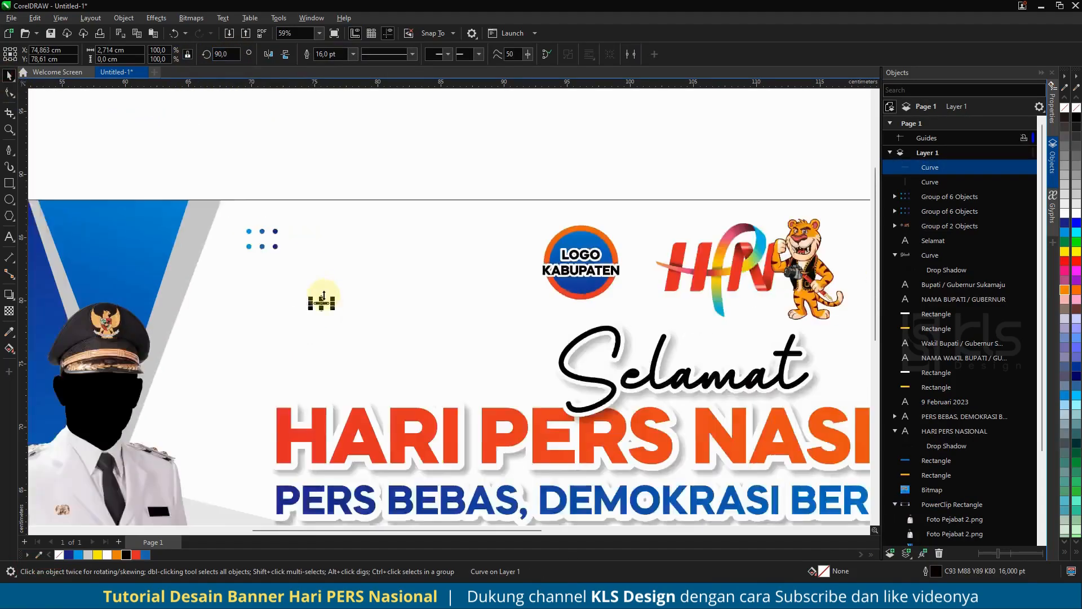
- Convert the outlines of both crossed lines to objects and group them with a dark blue fill
scroll(324, 291, "down", 3)
left_click_drag(306, 246, 347, 320)
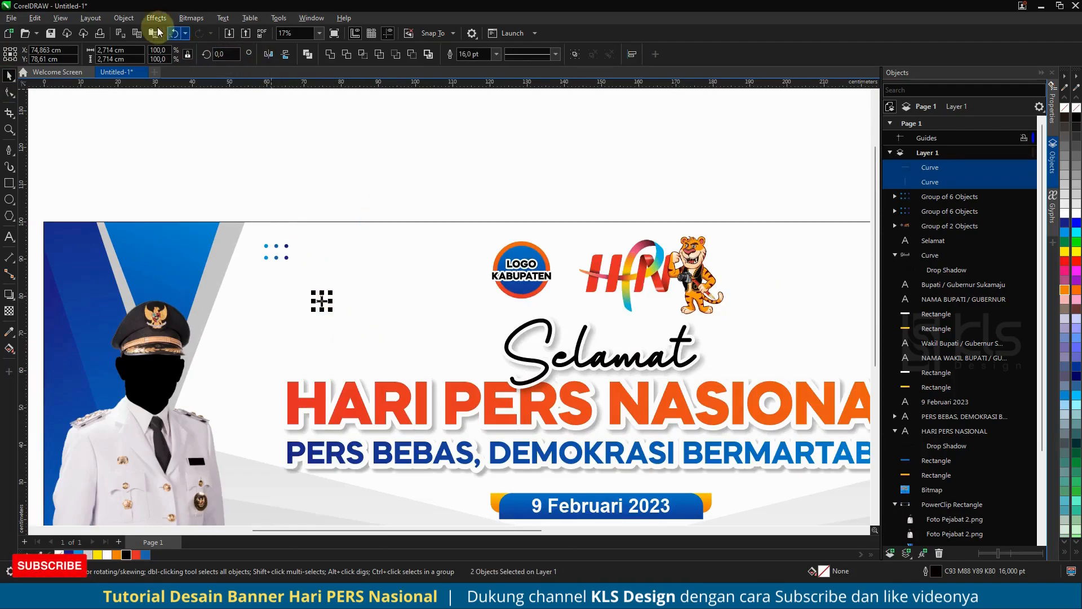
left_click(133, 18)
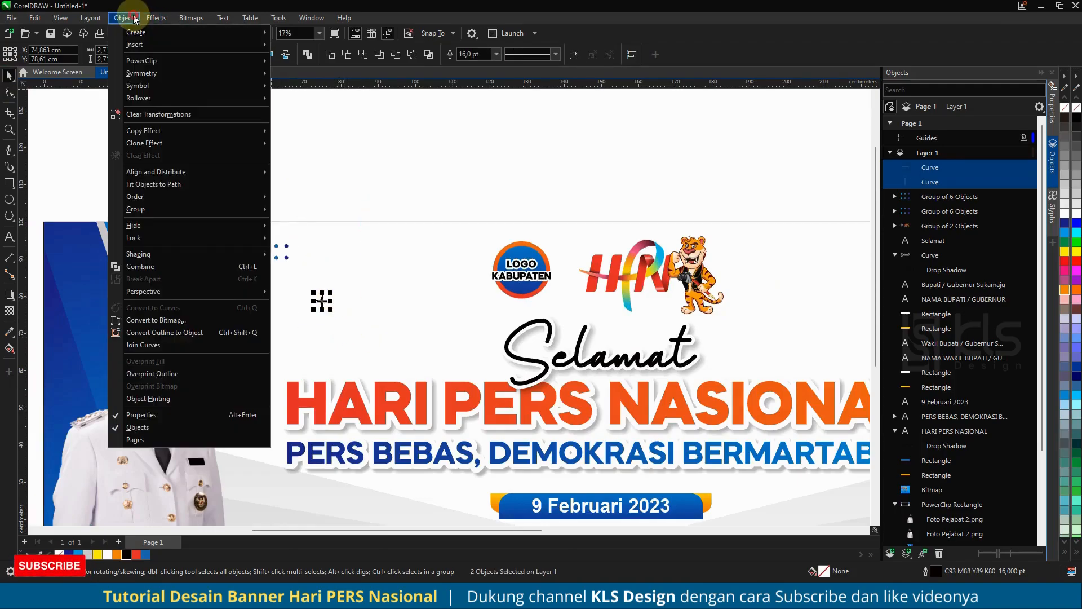
left_click(198, 334)
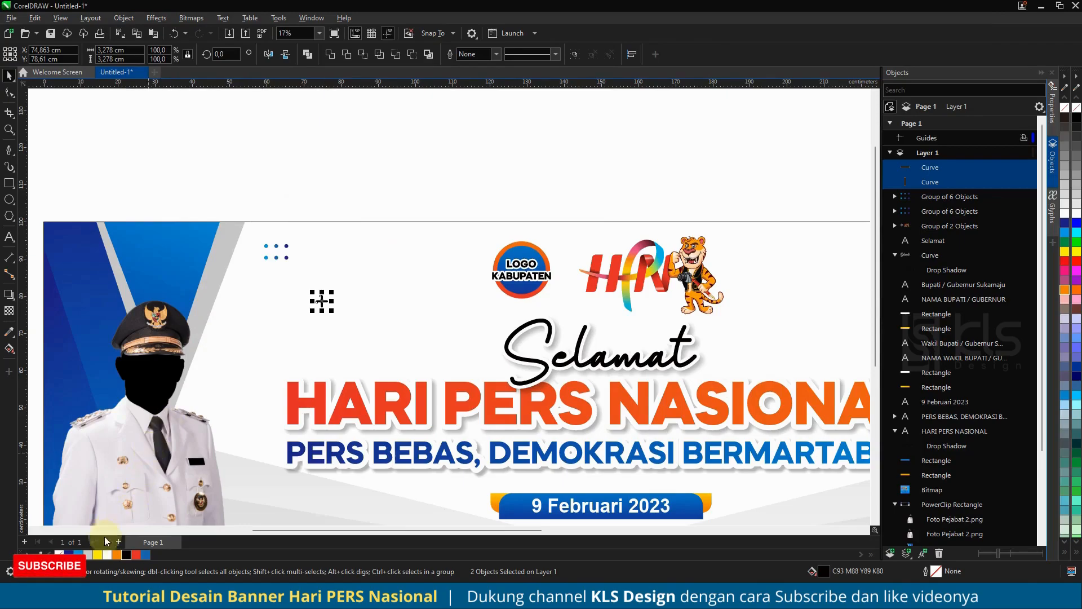
key("ctrl+g")
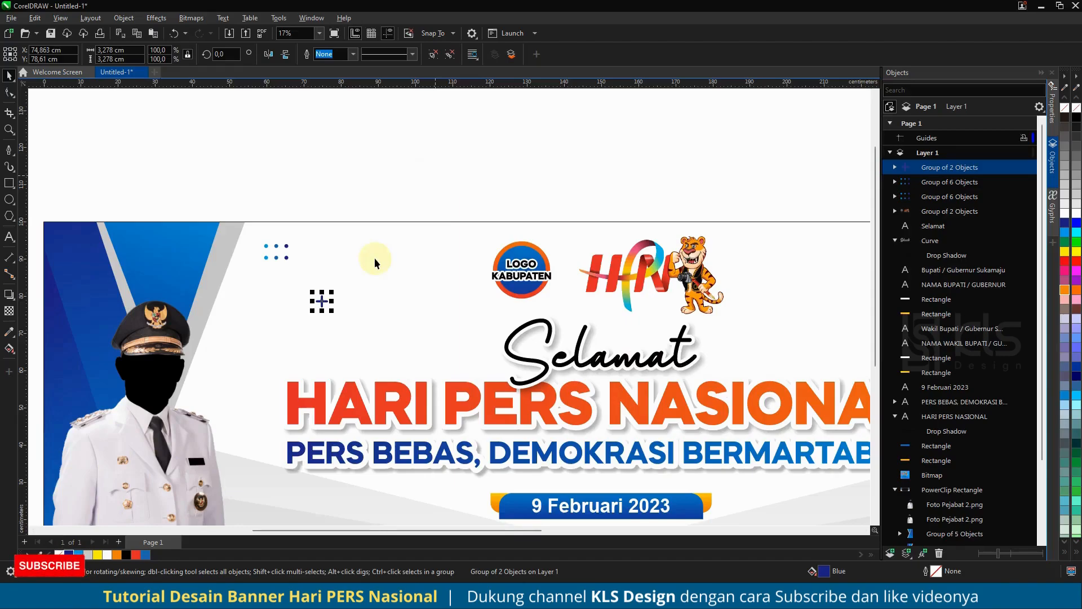
- Try filling only the horizontal bar of the plus group with cyan, and undo the fill
scroll(315, 299, "up", 6)
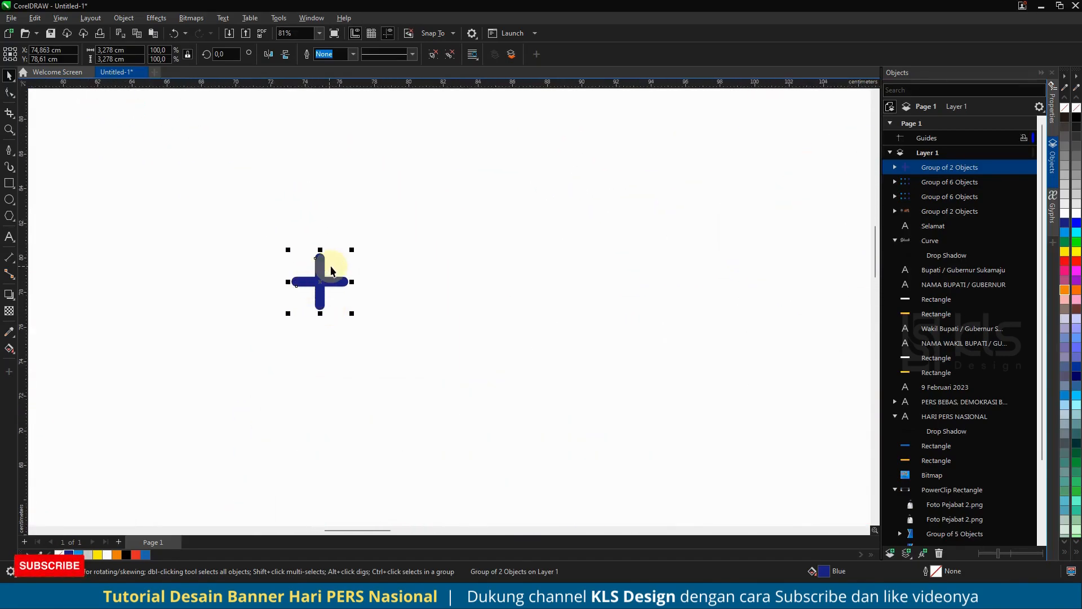
left_click(897, 168)
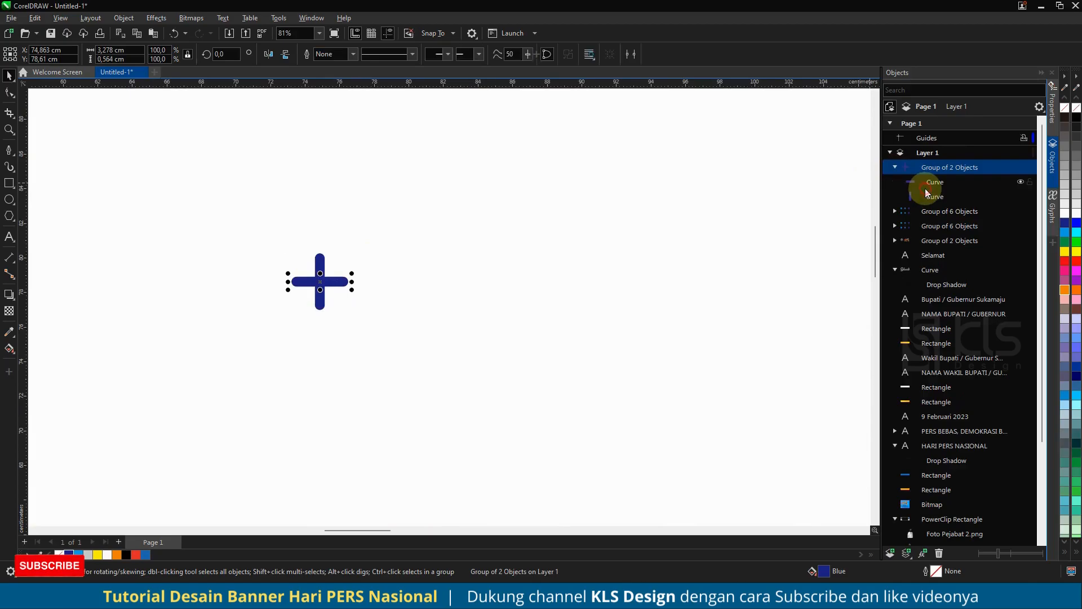
left_click(925, 182)
left_click(79, 554)
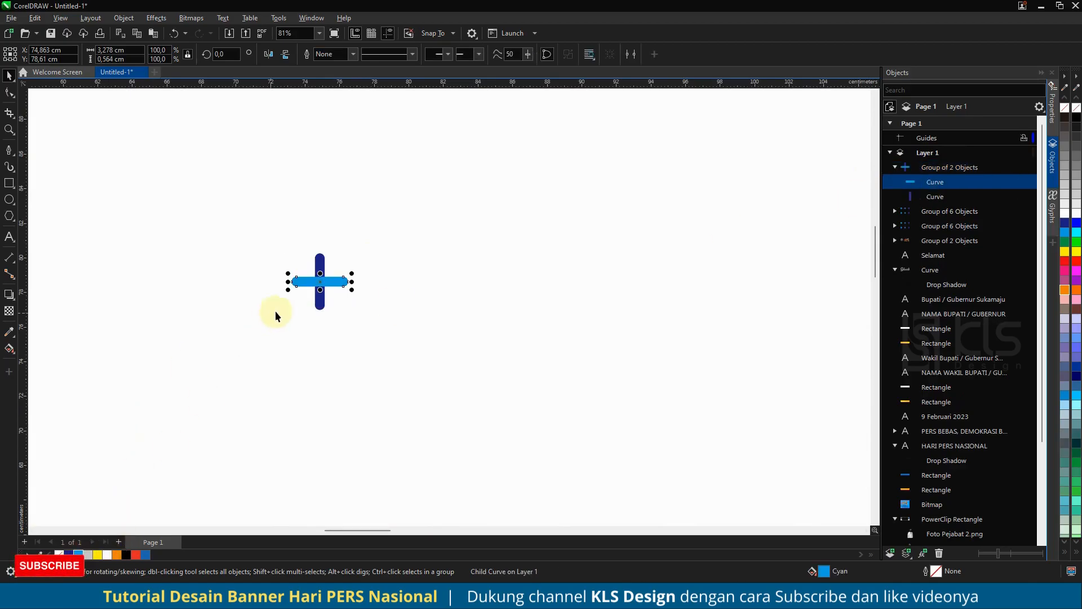
scroll(321, 273, "up", 4)
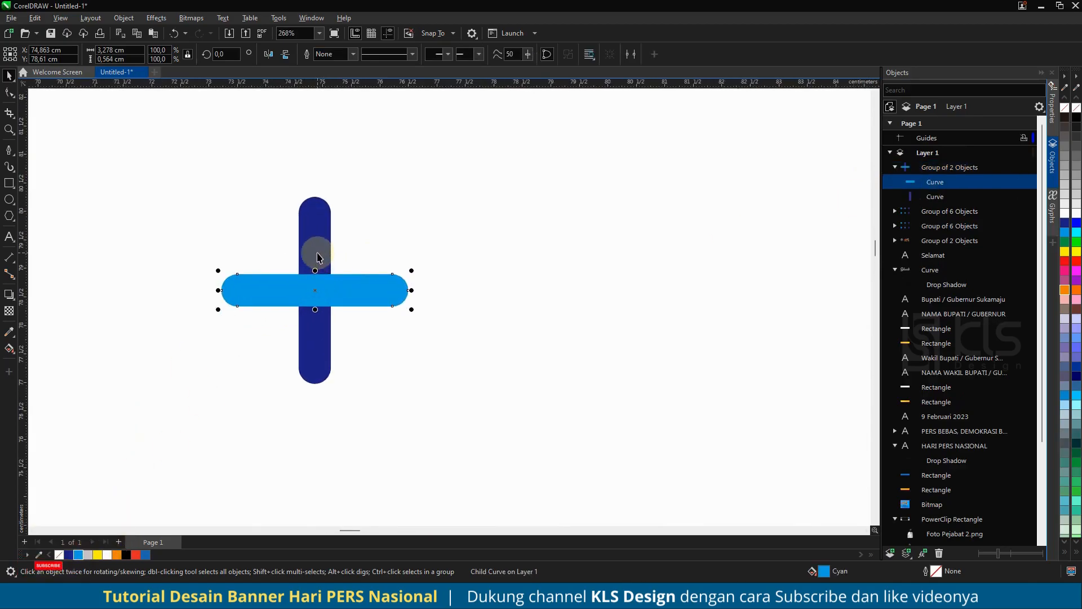
key("ctrl+z")
- Try an elliptical fountain fill on the grouped plus sign, and undo it back to the solid dark blue
left_click(314, 243)
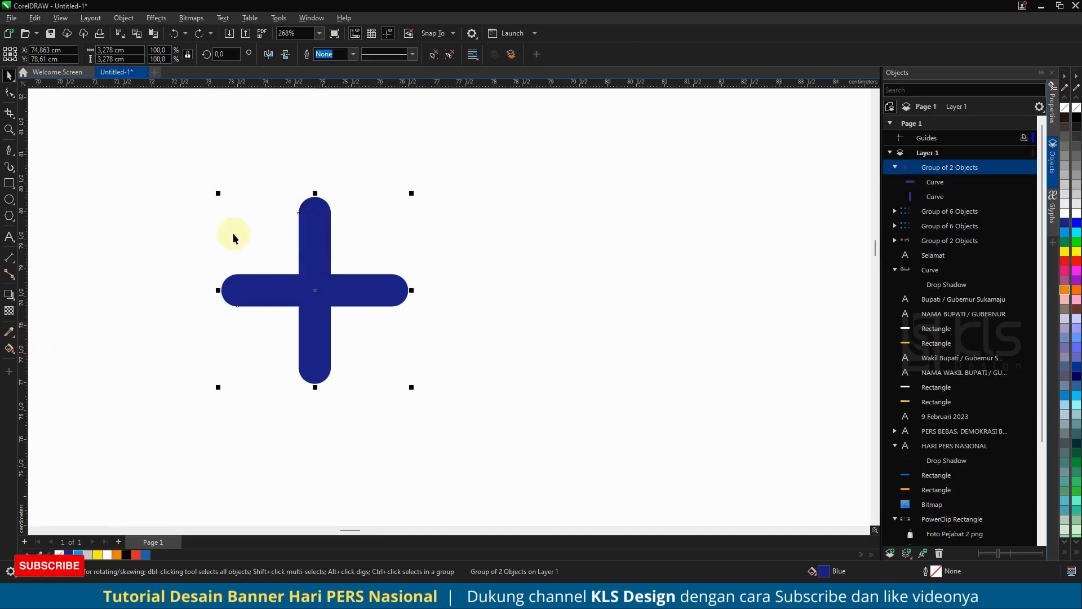
left_click(9, 349)
left_click(43, 54)
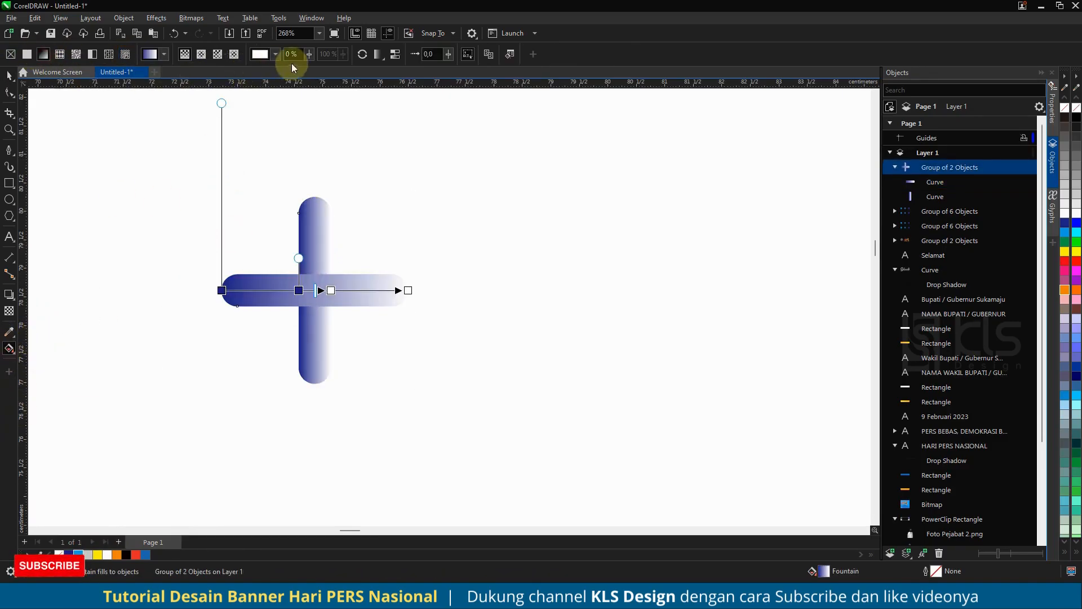
left_click(203, 55)
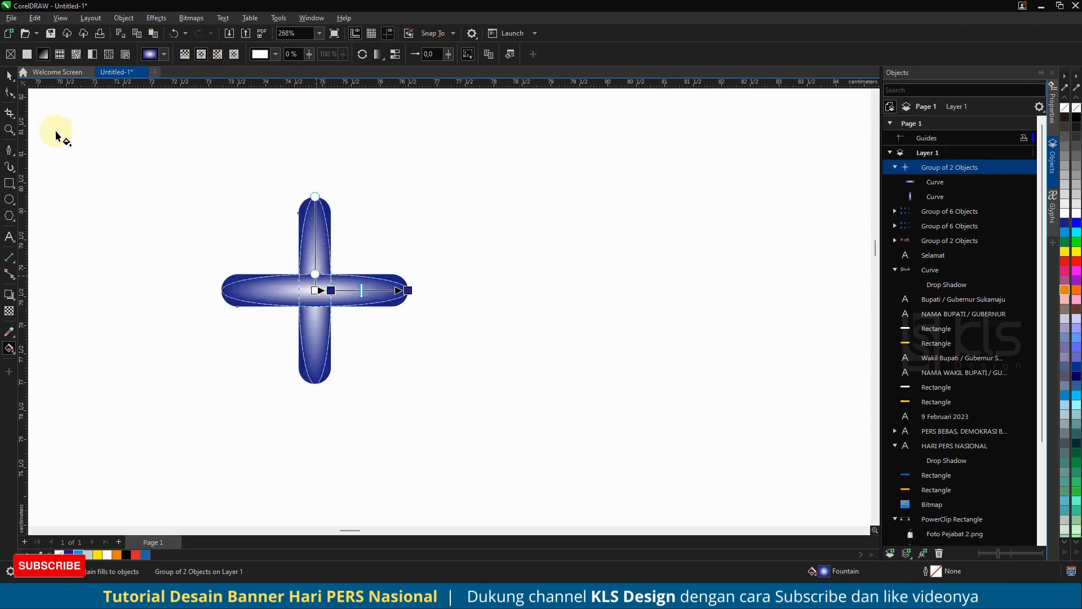
key("ctrl+z")
key("ctrl+z")
left_click(7, 77)
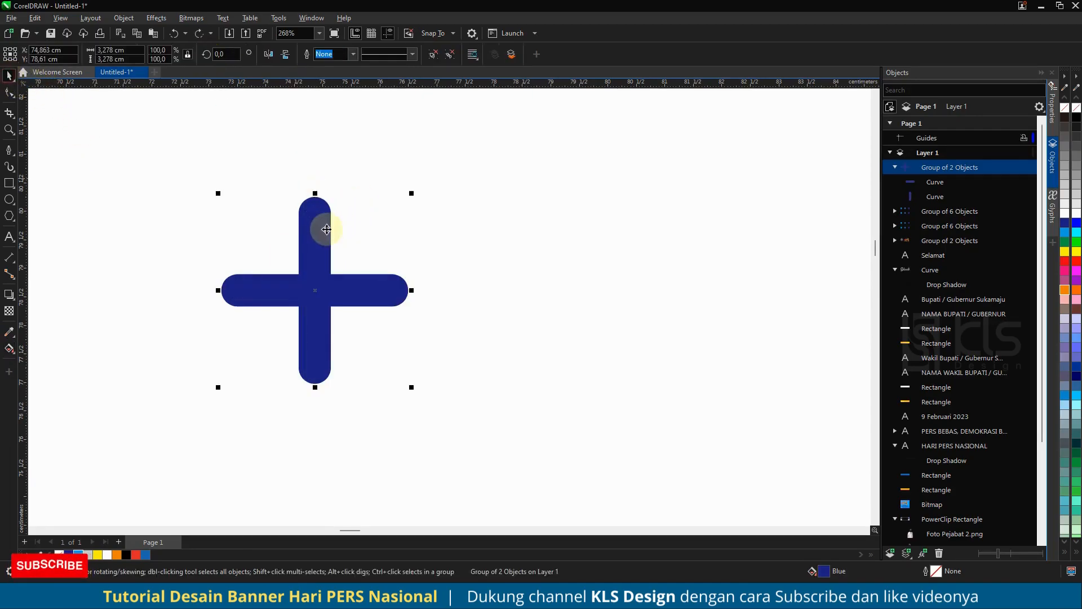
- Place a spare copy of the plus group below and to the left of the original
scroll(325, 230, "down", 1)
left_click_drag(323, 243, 142, 318)
right_click(142, 318)
- Ungroup the original plus sign and weld its two bars into a single curve
left_click(322, 250)
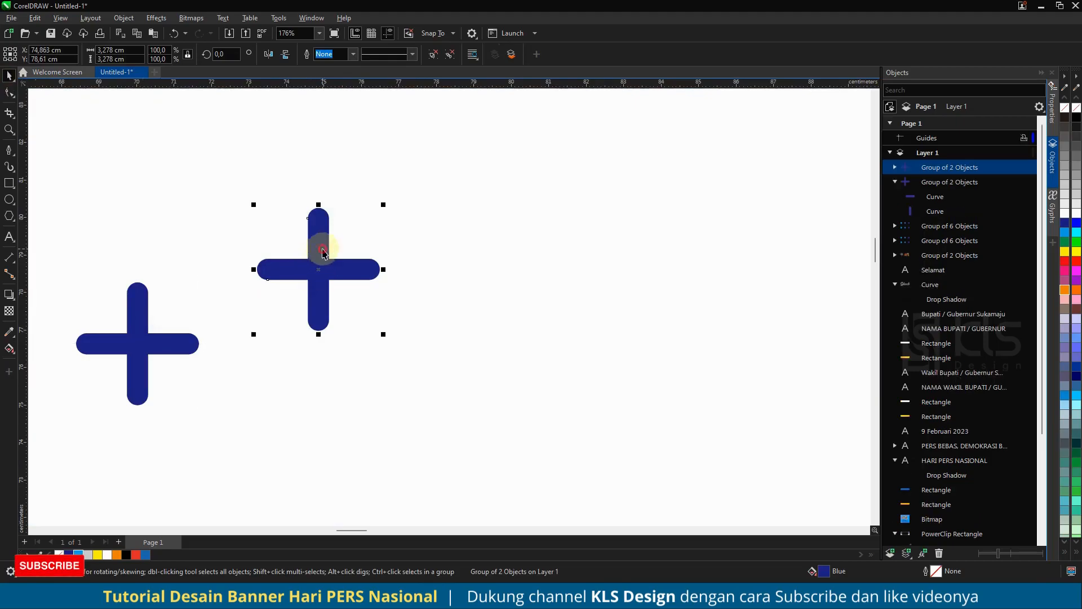
left_click(438, 53)
left_click(321, 56)
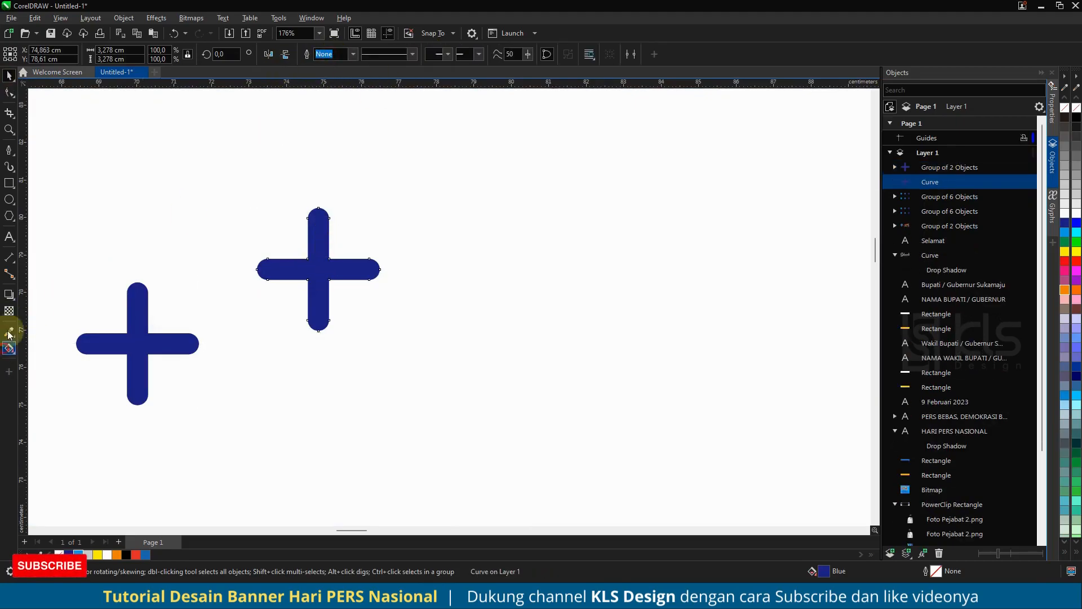
- Apply an elliptical fountain fill to the welded plus sign
left_click(9, 349)
left_click(42, 54)
left_click(201, 55)
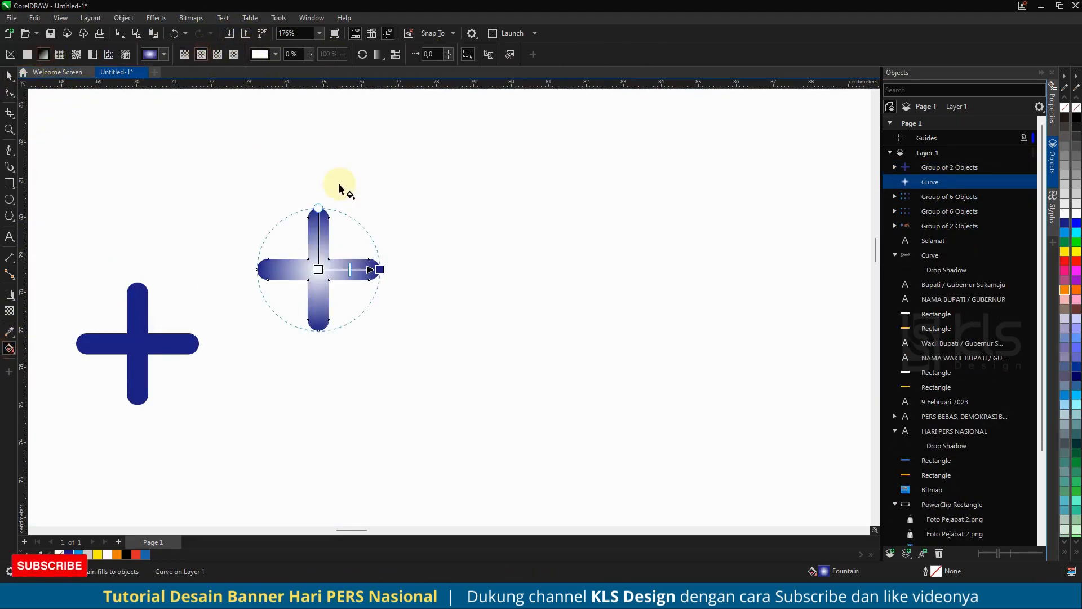
- Set the gradient's centre to dark blue and its outer end to cyan, and extend it slightly beyond the plus sign's arms
left_click(315, 283)
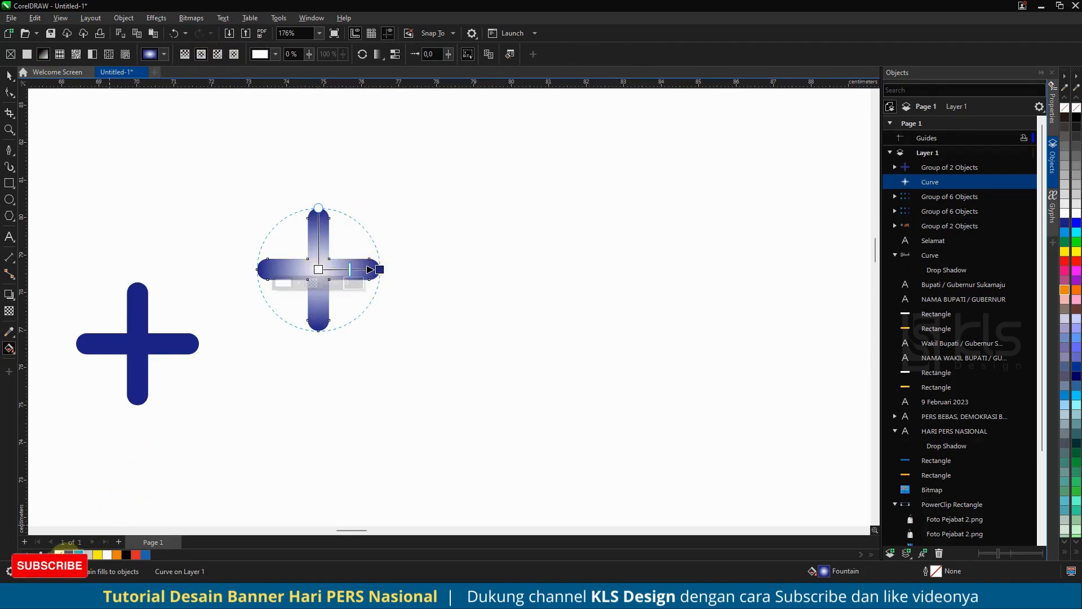
left_click(61, 554)
left_click(379, 269)
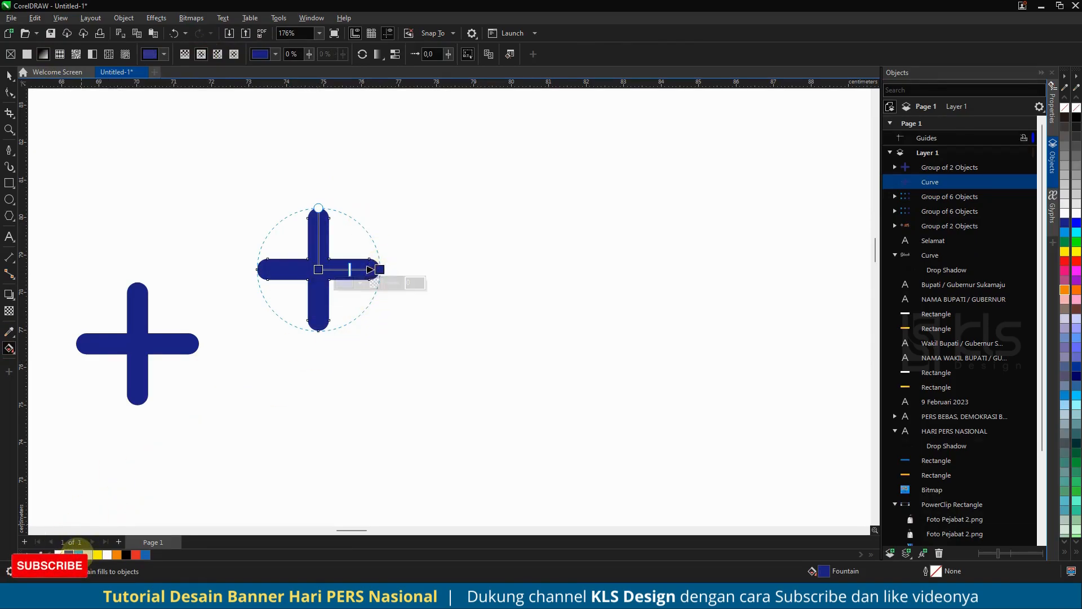
left_click(79, 554)
left_click_drag(379, 269, 402, 270)
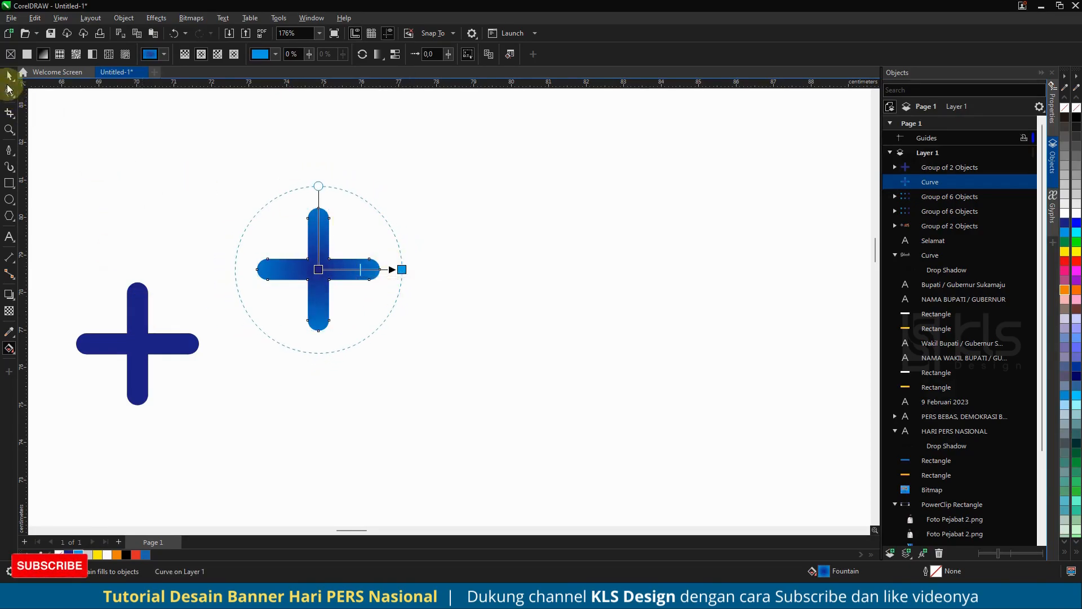
- Delete the spare solid-blue copy of the plus group
left_click(9, 85)
left_click(138, 307)
scroll(315, 285, "down", 6)
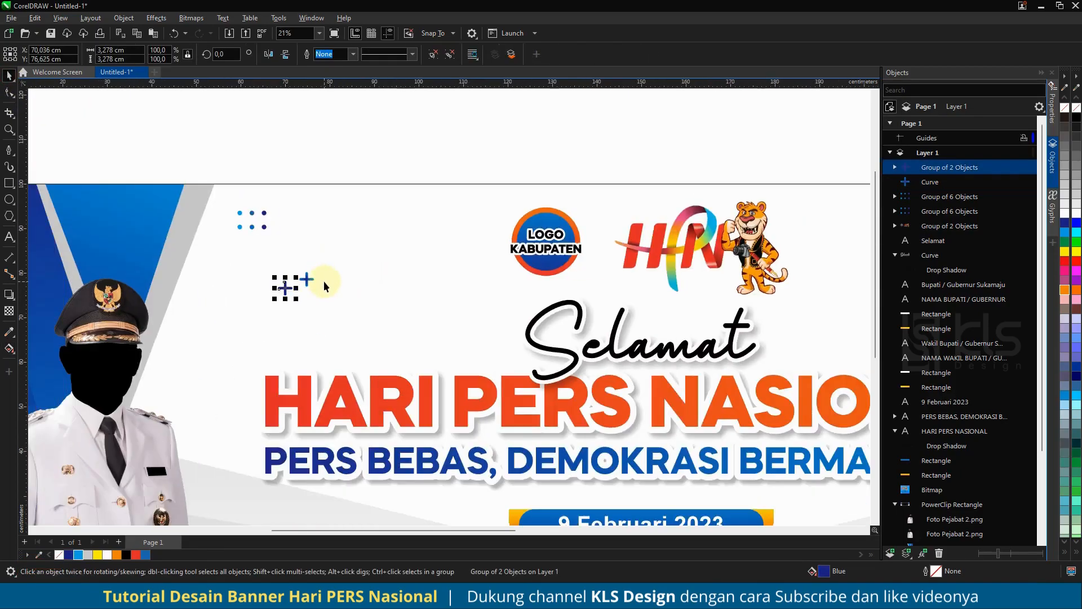
key("Delete")
- Place copies of the plus, tilted about 28.6°, near the banner's upper right and below the date badge's right end
left_click_drag(307, 279, 603, 459)
scroll(267, 307, "down", 2)
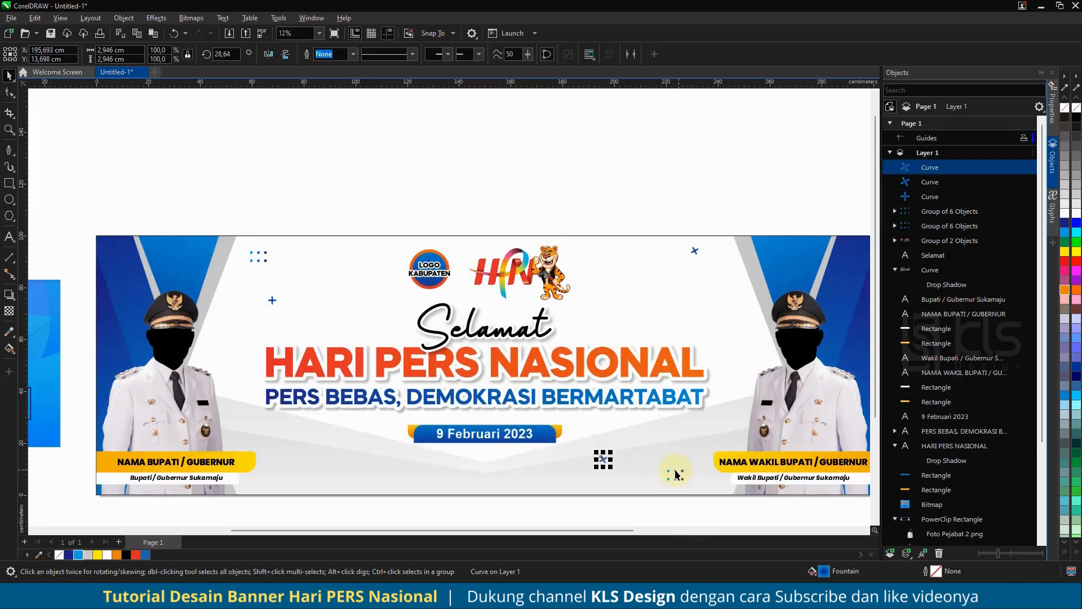
- Place two copies of the dot group, rotated 90°, beside the right-hand official's photo and right of the NAMA BUPATI / GUBERNUR label
left_click_drag(676, 476, 765, 366)
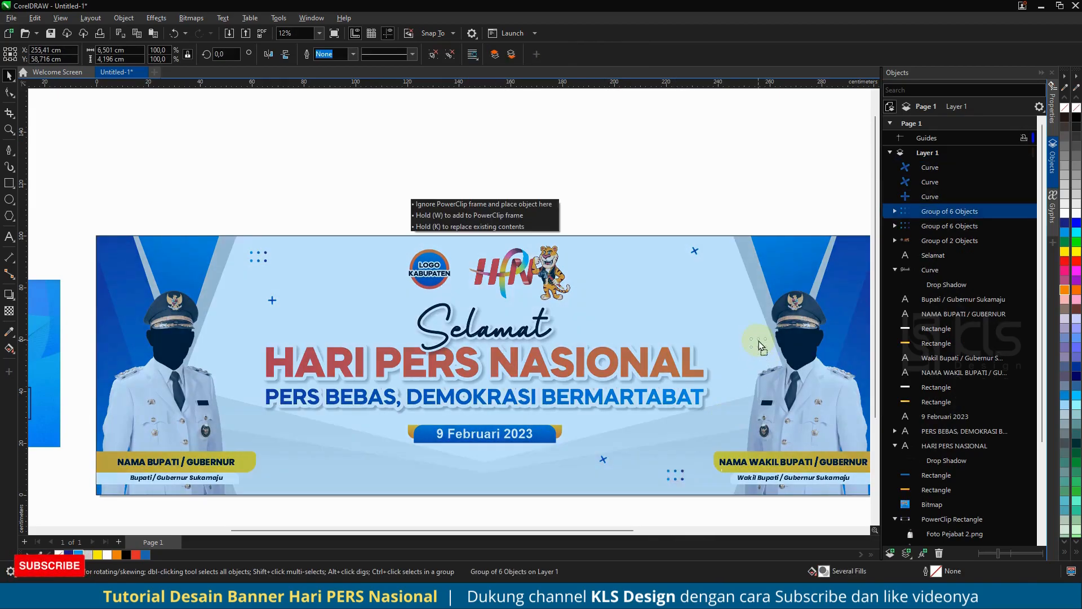
left_click_drag(750, 327, 749, 326)
left_click(225, 53)
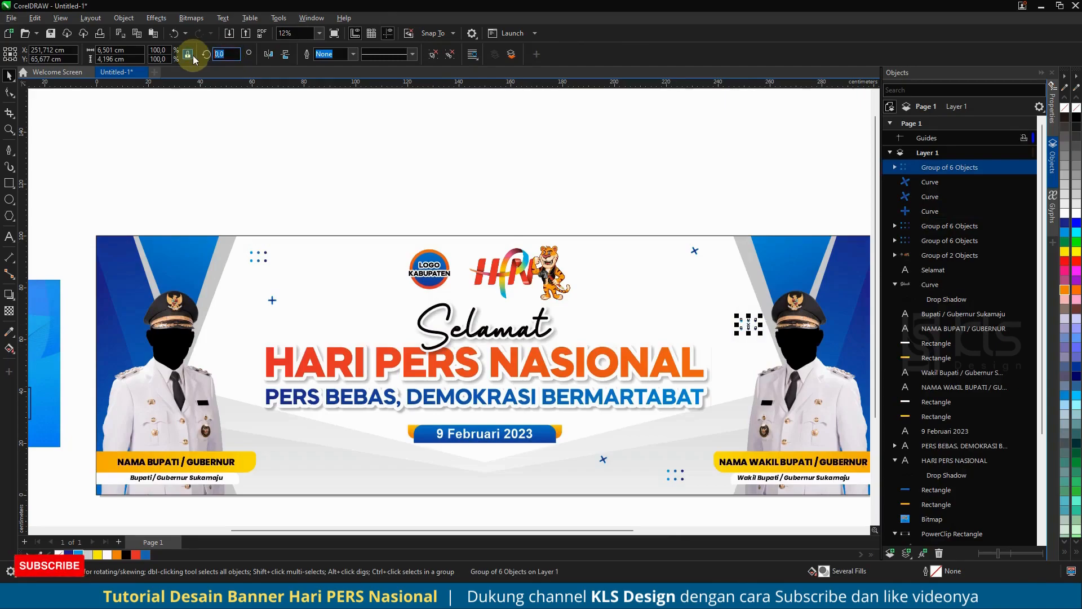
type("90")
key("Return")
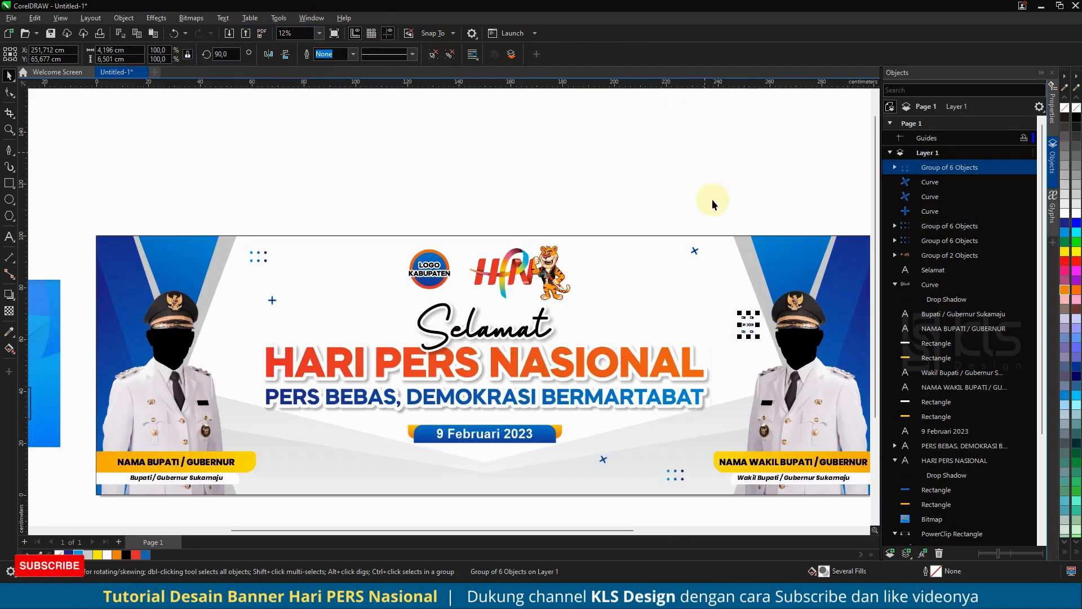
left_click_drag(745, 325, 299, 448)
- Copy the upright plus to the right of the date badge and move the lower tilted plus to the badge's lower left
left_click_drag(281, 299, 355, 439)
left_click_drag(641, 441, 685, 434)
left_click_drag(604, 459, 359, 472)
left_click(575, 153)
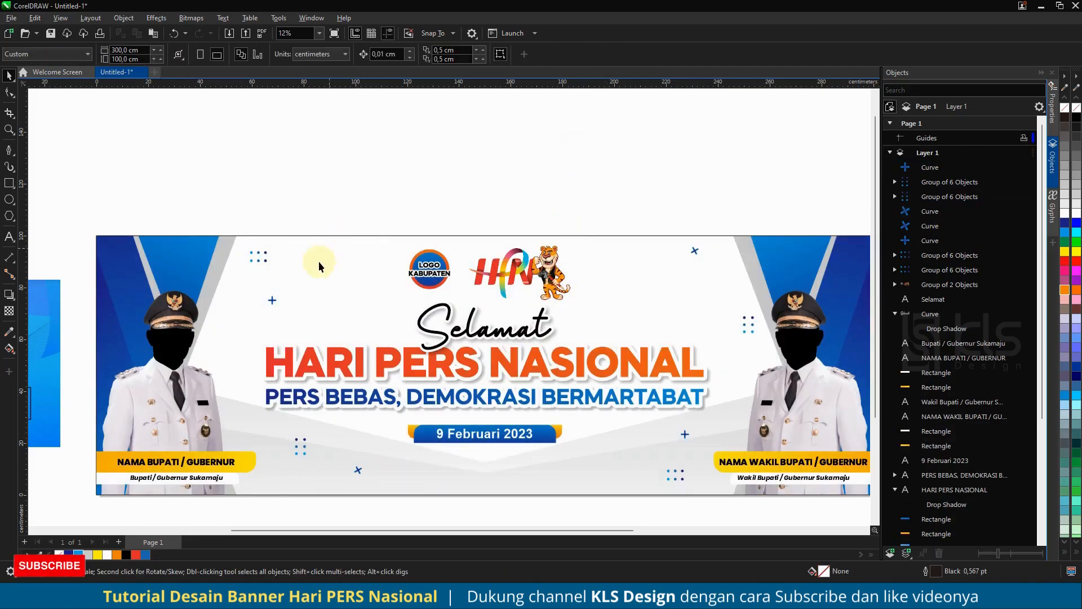
- Adjust the ornament spacing by moving the upper-left plus right, the right-hand rotated dots inward and up, and the lower-left rotated dots slightly left
left_click_drag(272, 301, 302, 299)
left_click(434, 160)
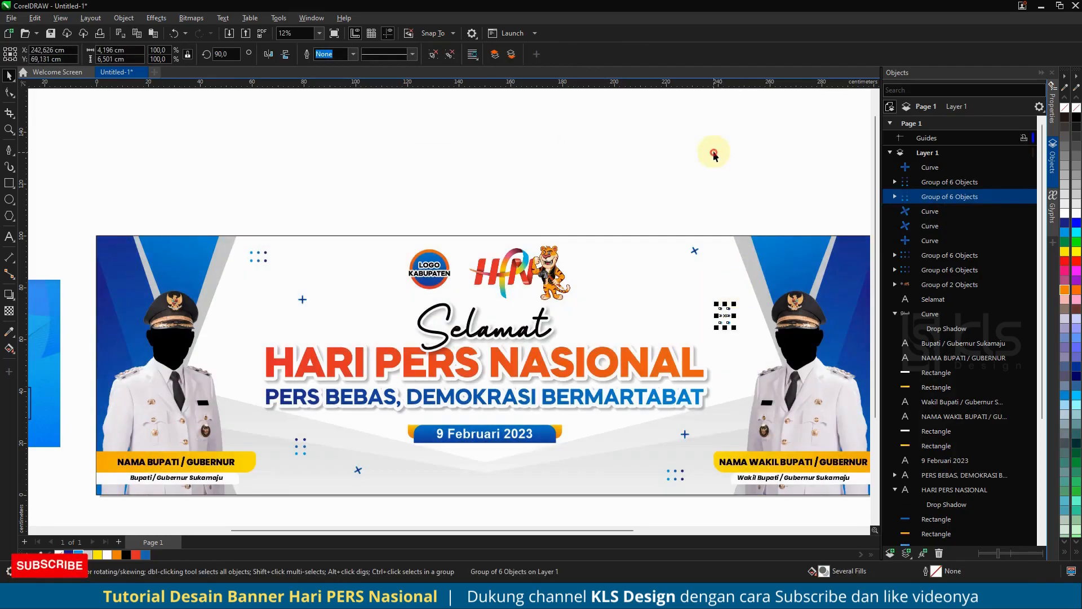
scroll(532, 213, "down", 1)
scroll(532, 212, "down", 2)
scroll(563, 257, "up", 1)
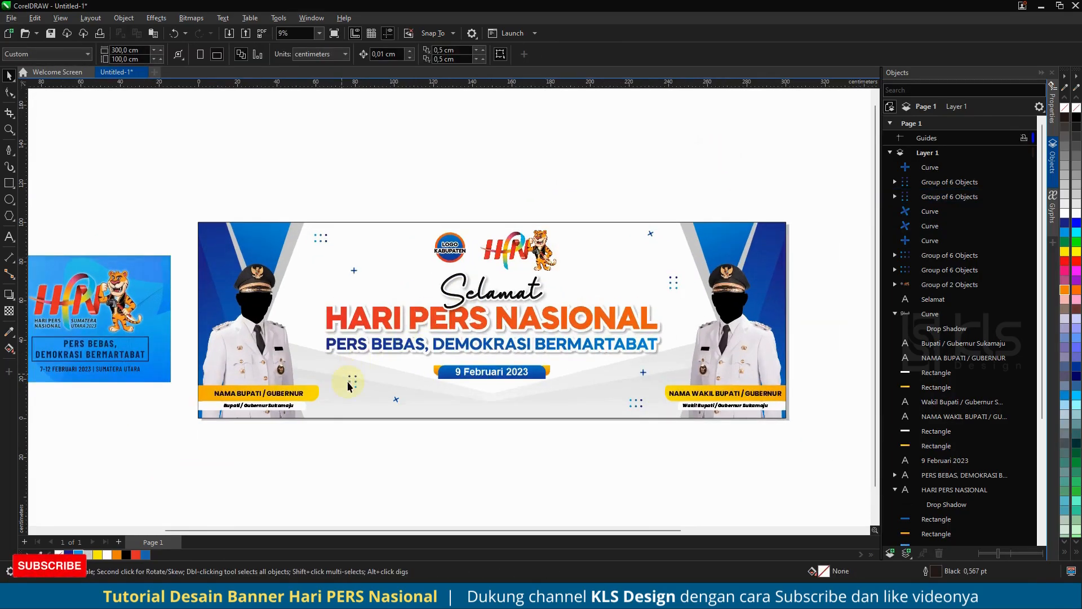
left_click_drag(350, 380, 336, 383)
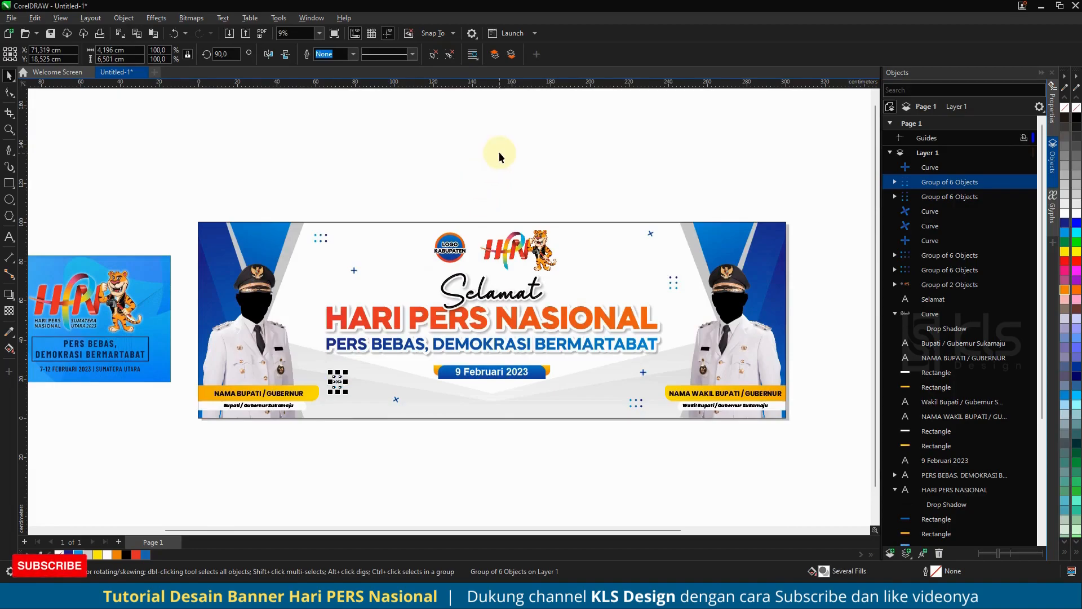
left_click(437, 179)
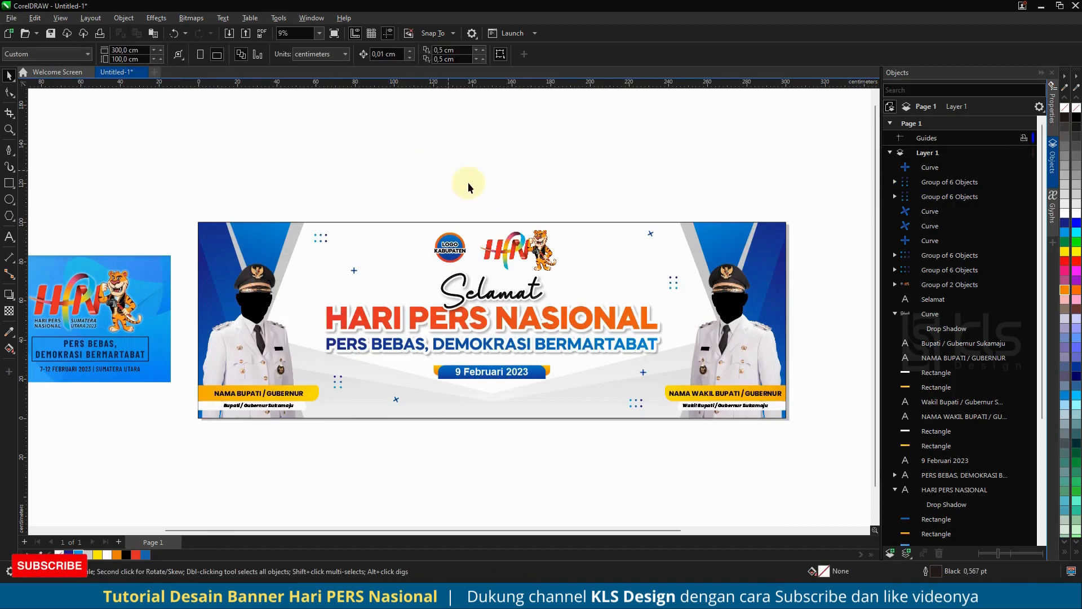
- Draw two rising diagonal lines across the banner's upper left, about 184 × 70 cm and about 142 × 38 cm
scroll(497, 253, "up", 3)
scroll(512, 231, "down", 2)
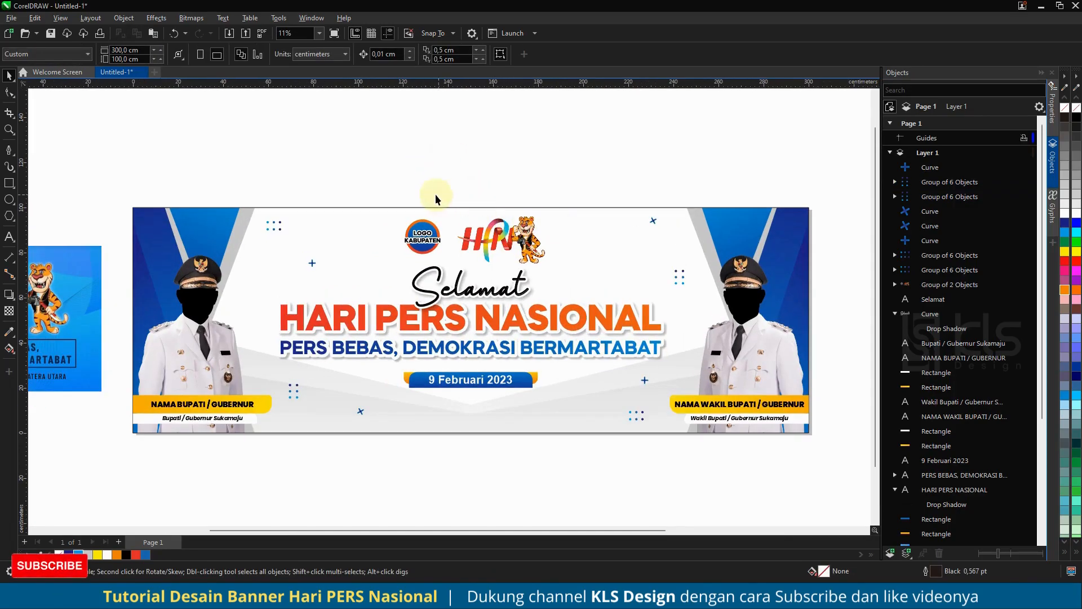
left_click(9, 149)
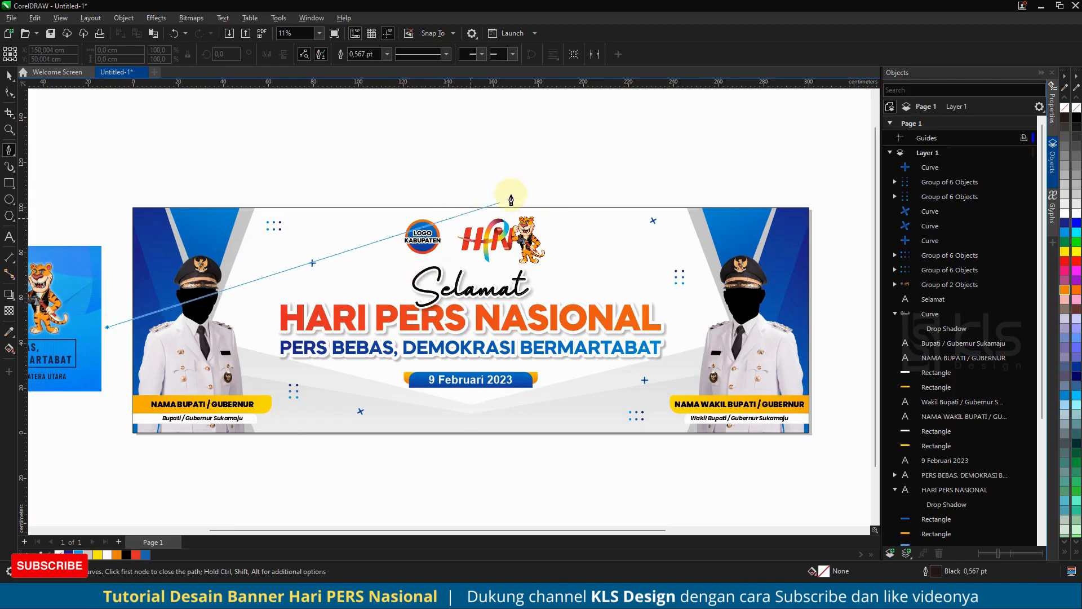
left_click(524, 167)
left_click(115, 180)
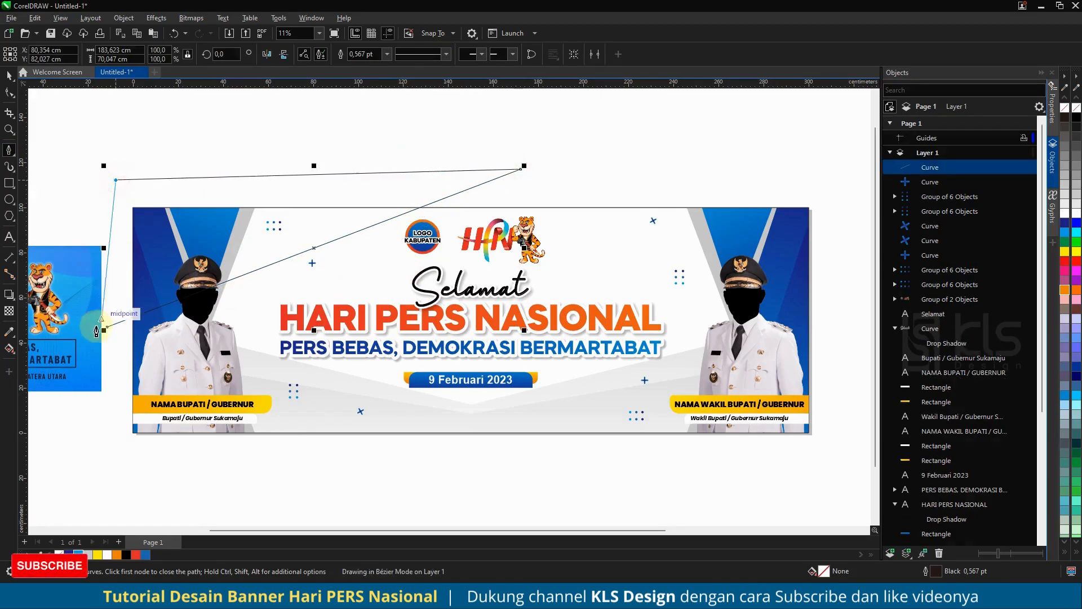
key("ctrl+z")
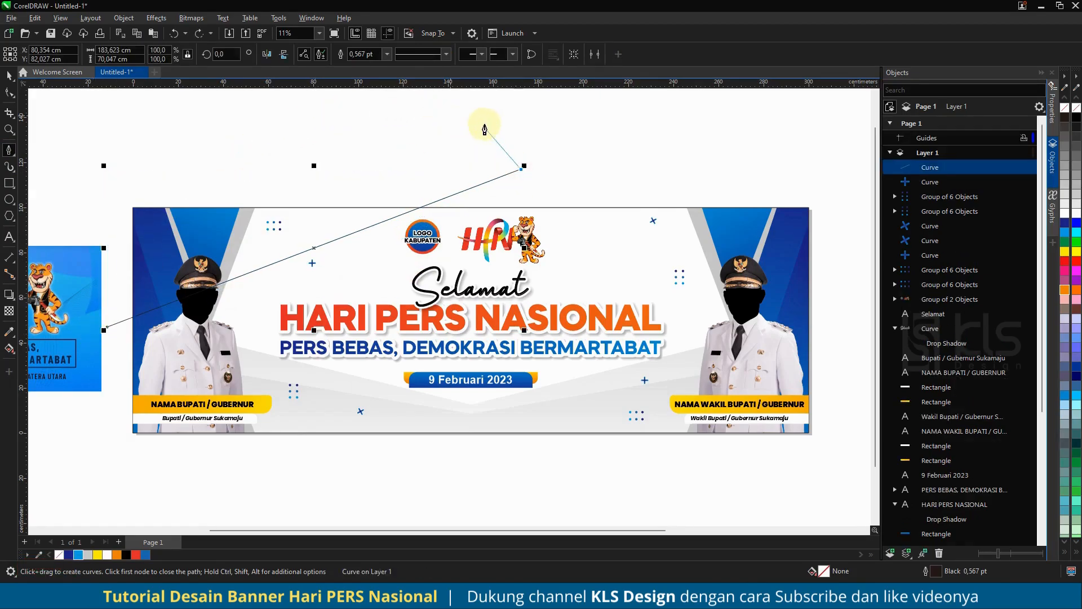
left_click(103, 218)
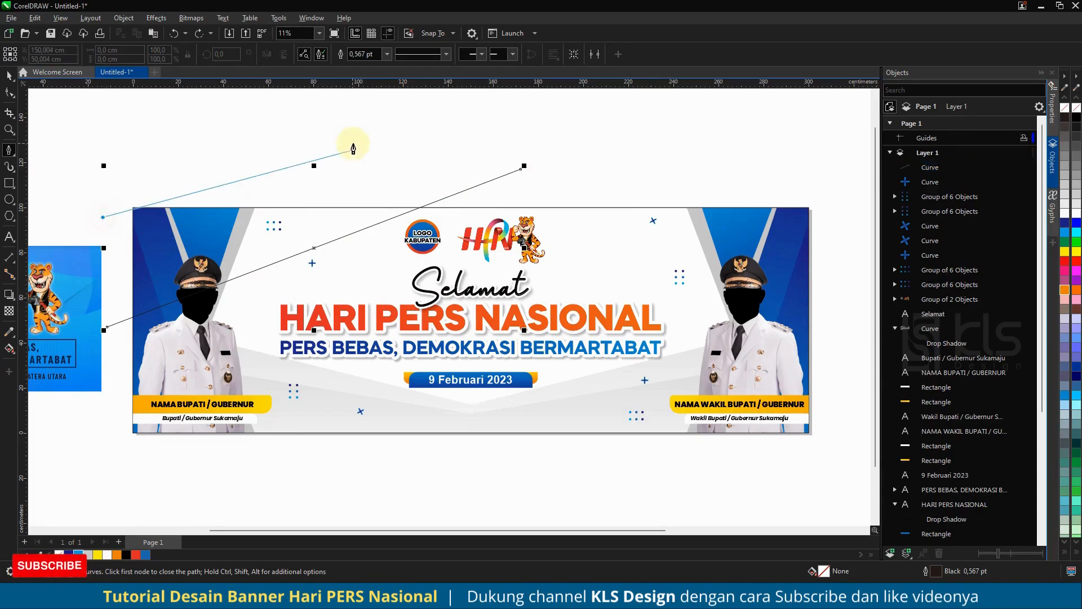
double_click(423, 129)
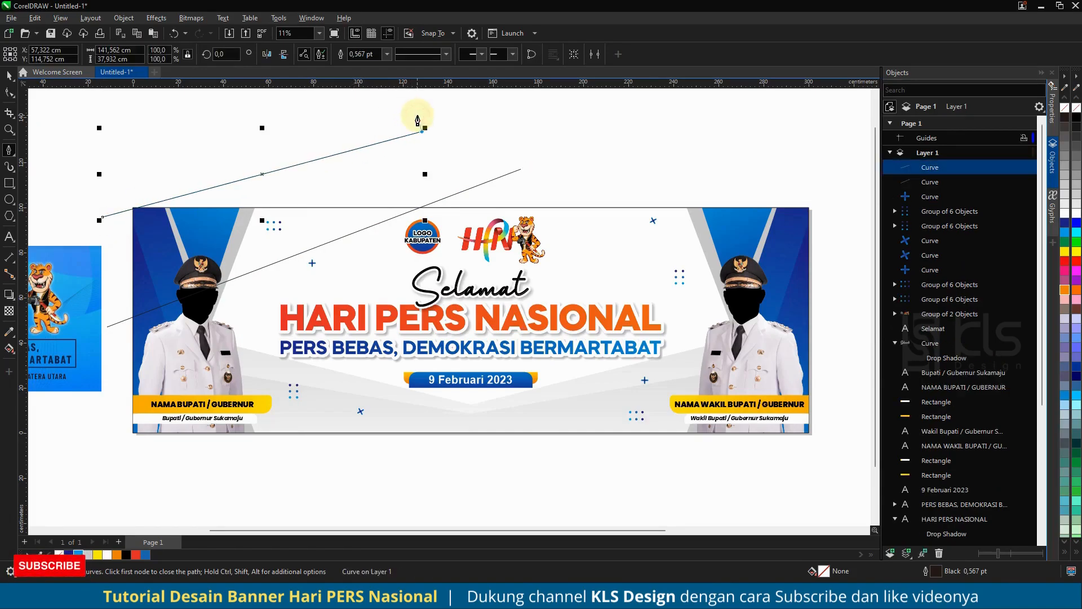
left_click(9, 75)
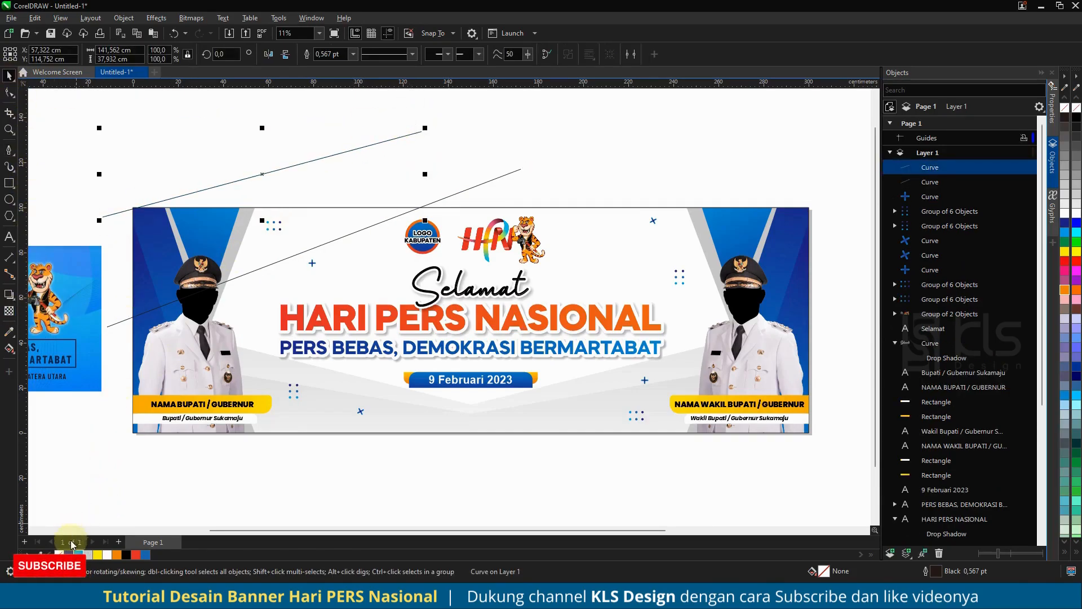
- Colour the lower diagonal line cyan and the upper one dark blue, with both outlines 12 pt wide and scaling with the object
left_click(494, 178)
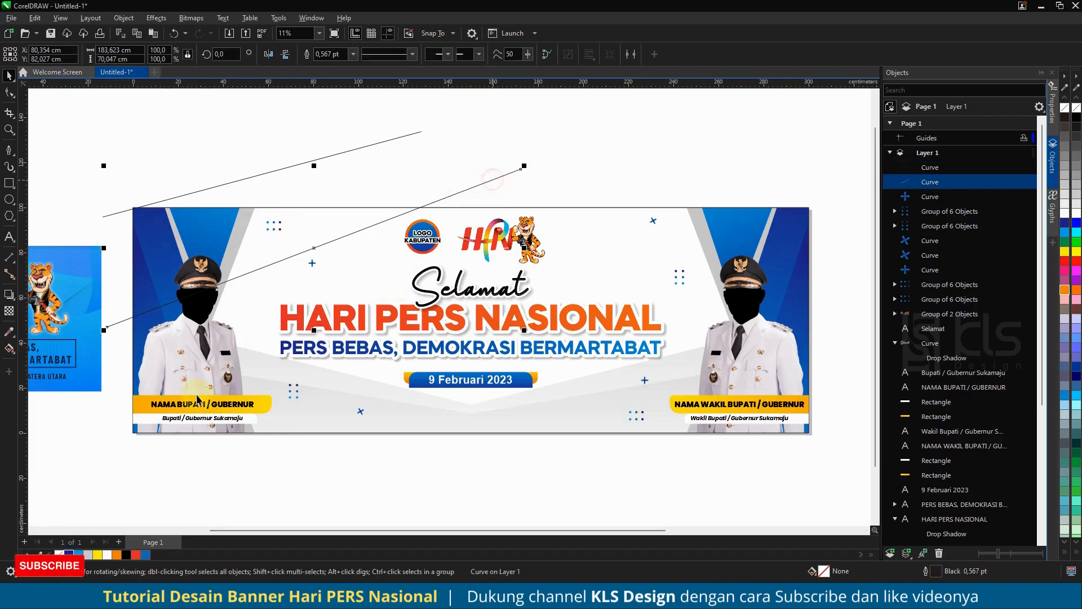
left_click(384, 143, "shift")
key("F12")
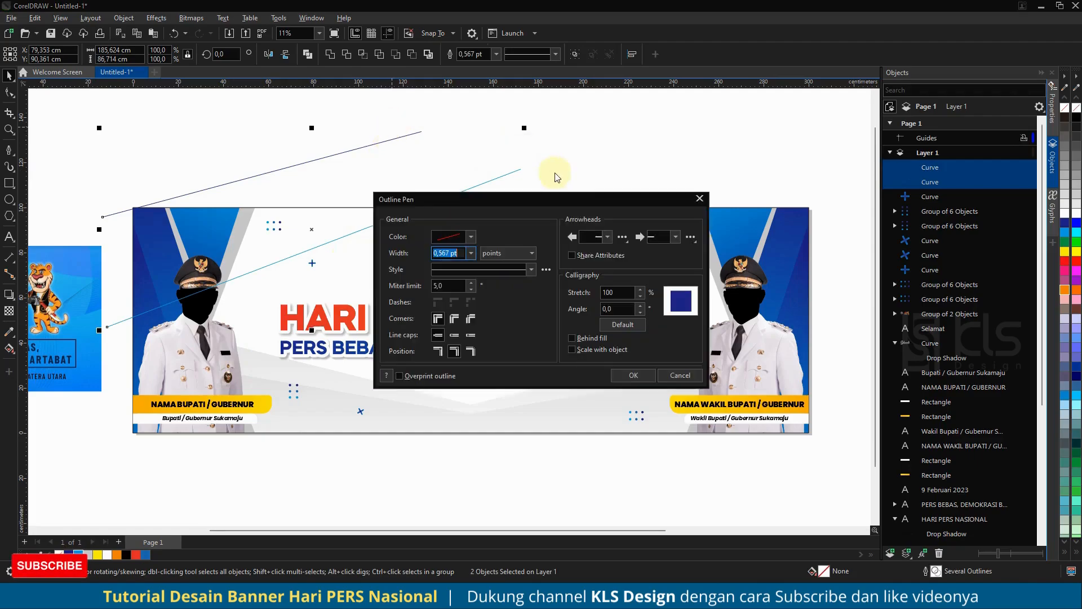
left_click(471, 253)
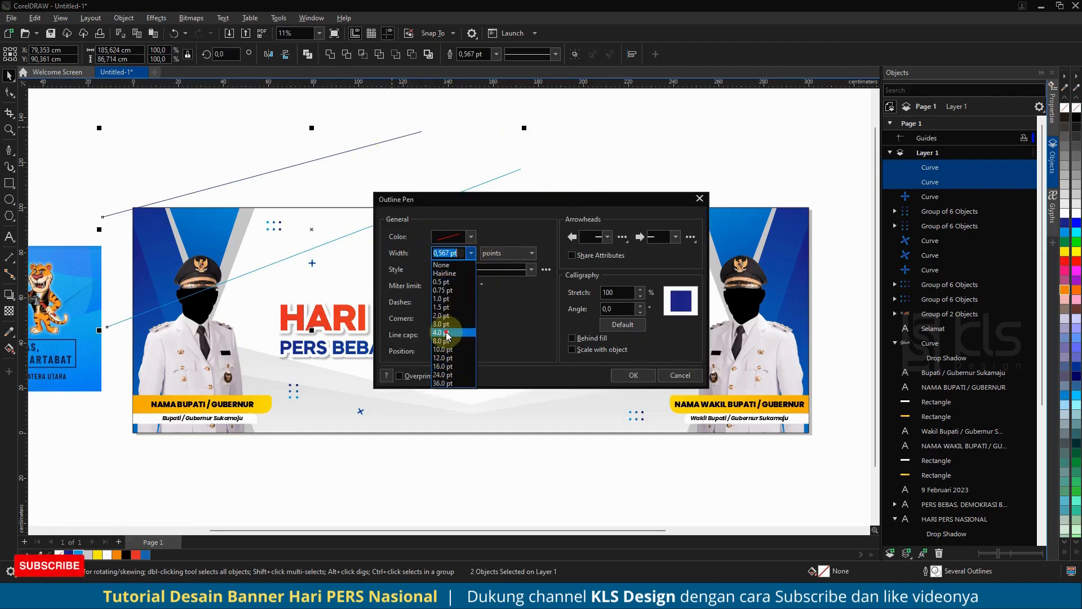
left_click(446, 332)
left_click(472, 253)
left_click(446, 357)
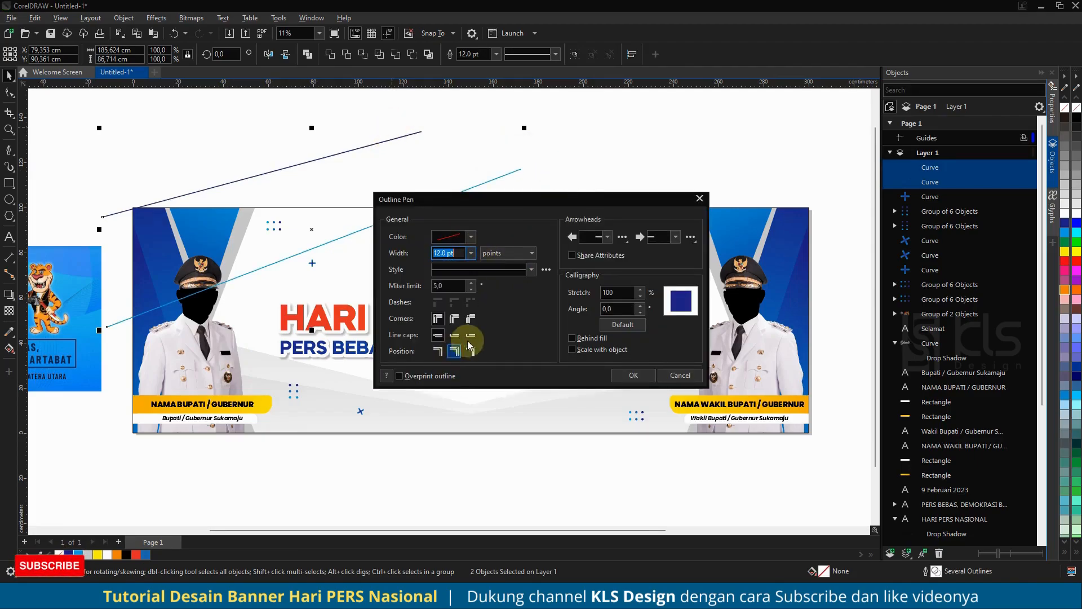
left_click(612, 350)
left_click(625, 376)
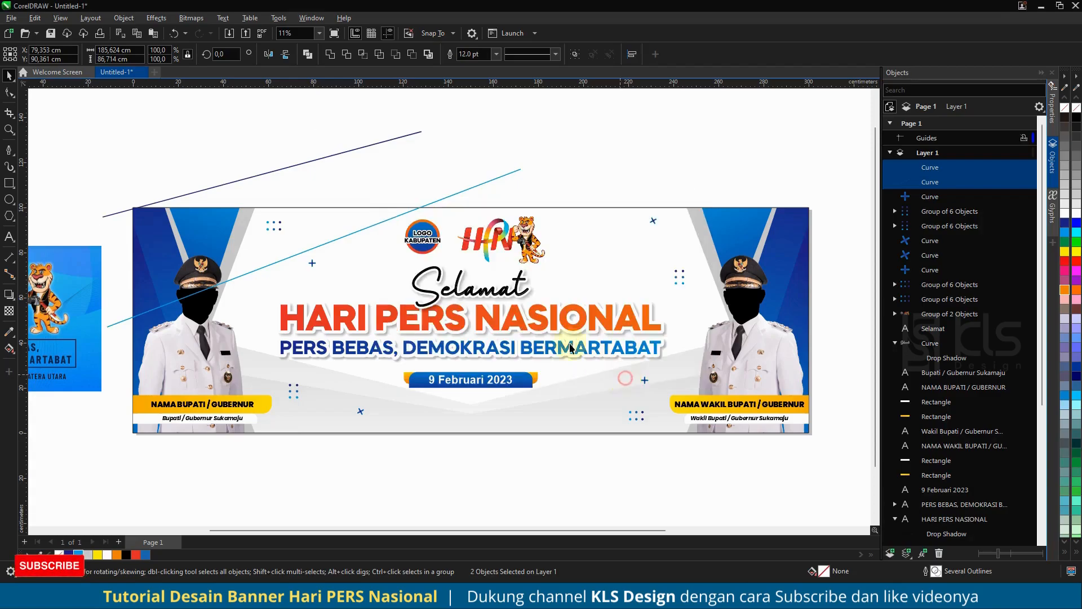
left_click(161, 158)
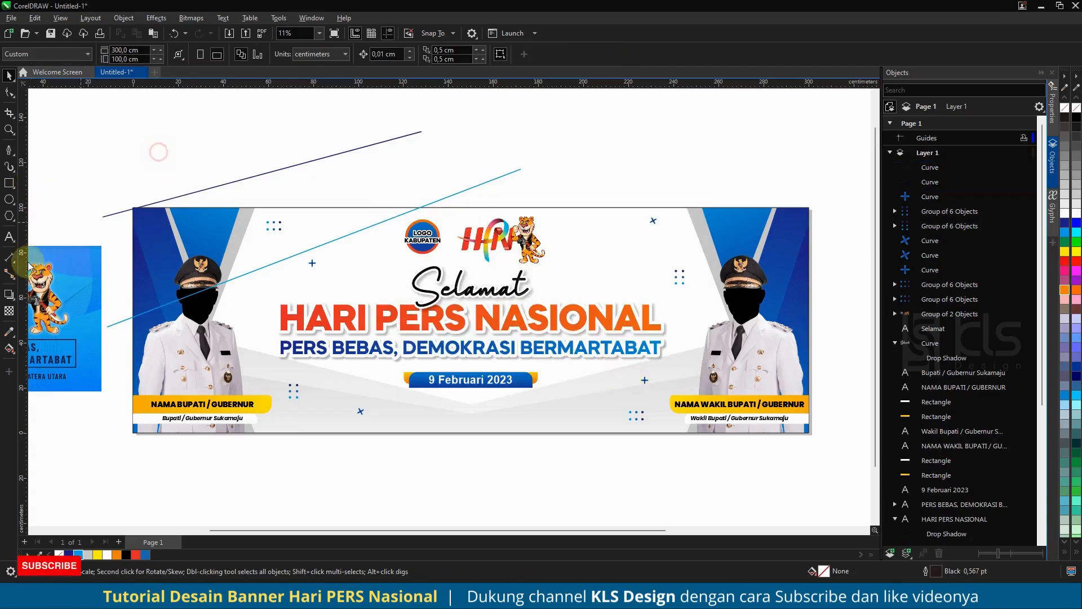
- Blend the two diagonal lines in 20 steps and group the result
left_click(10, 295)
left_click(51, 321)
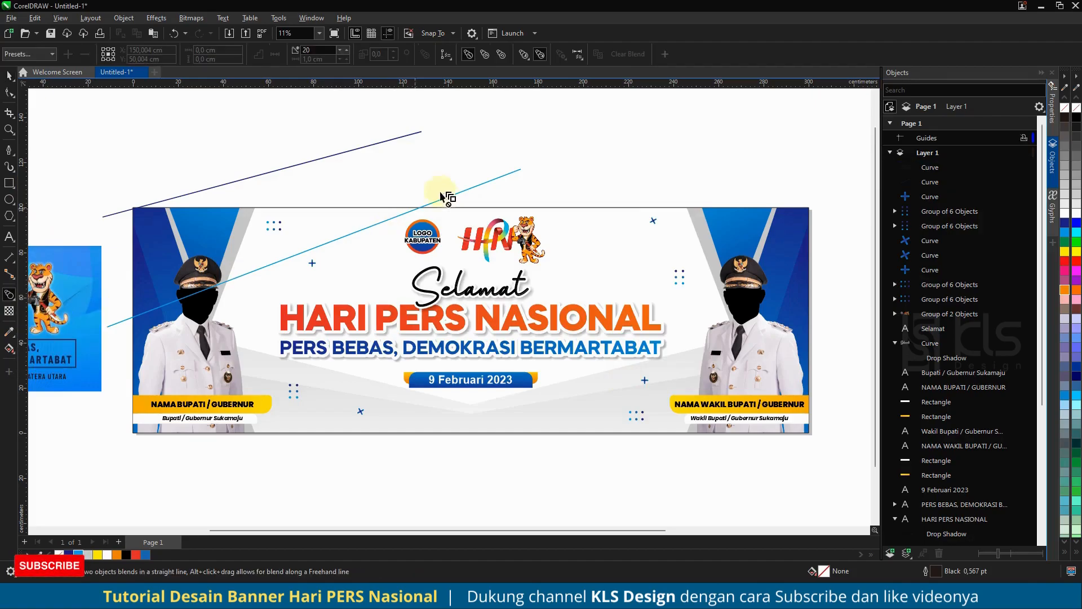
left_click_drag(459, 194, 298, 168)
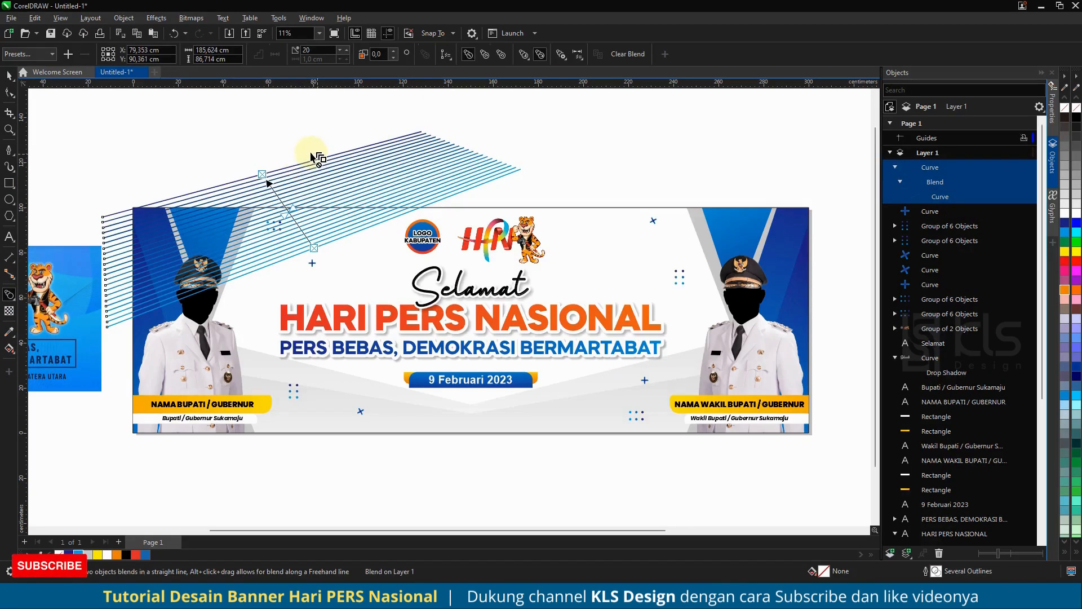
left_click(9, 75)
key("ctrl+g")
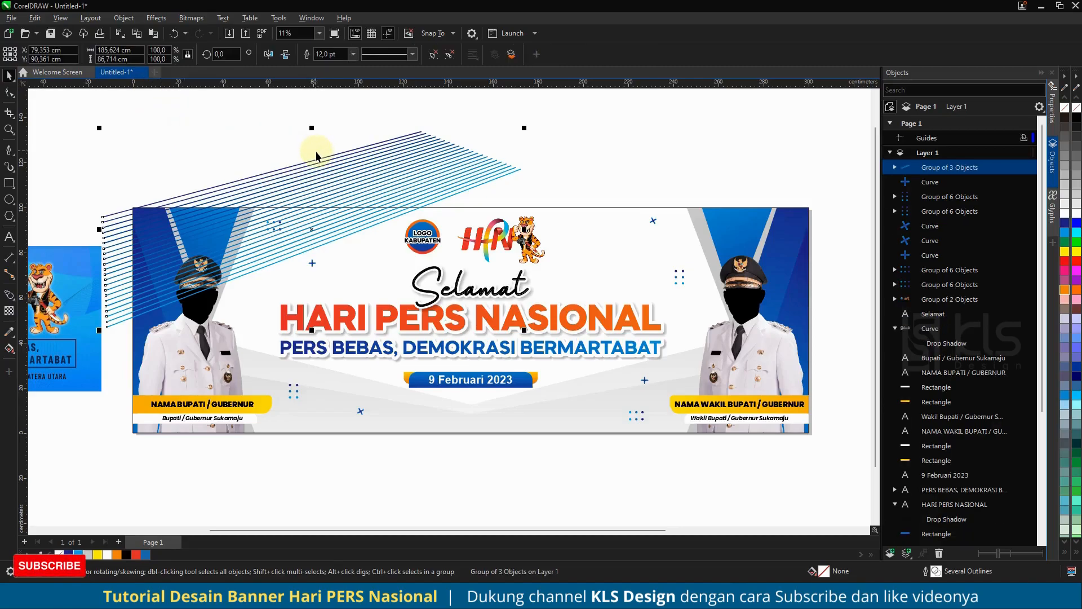
- Place a horizontally mirrored copy of the line group on the banner's right side, group both and centre them horizontally on the banner
left_click_drag(338, 154, 671, 181)
left_click(267, 55)
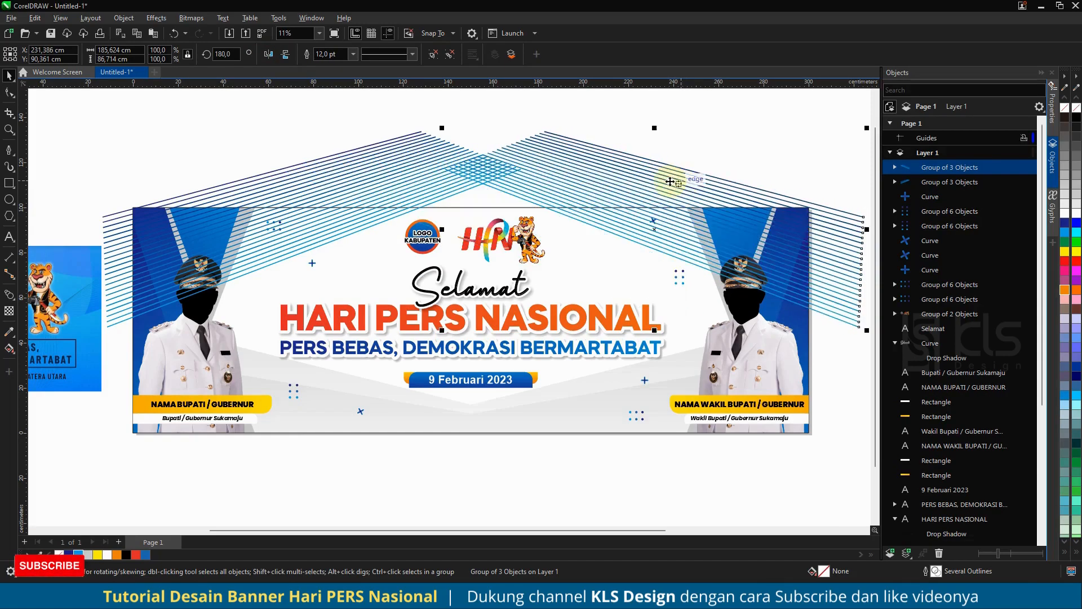
left_click(388, 173, "shift")
key("ctrl+g")
left_click(572, 257, "shift")
key("c")
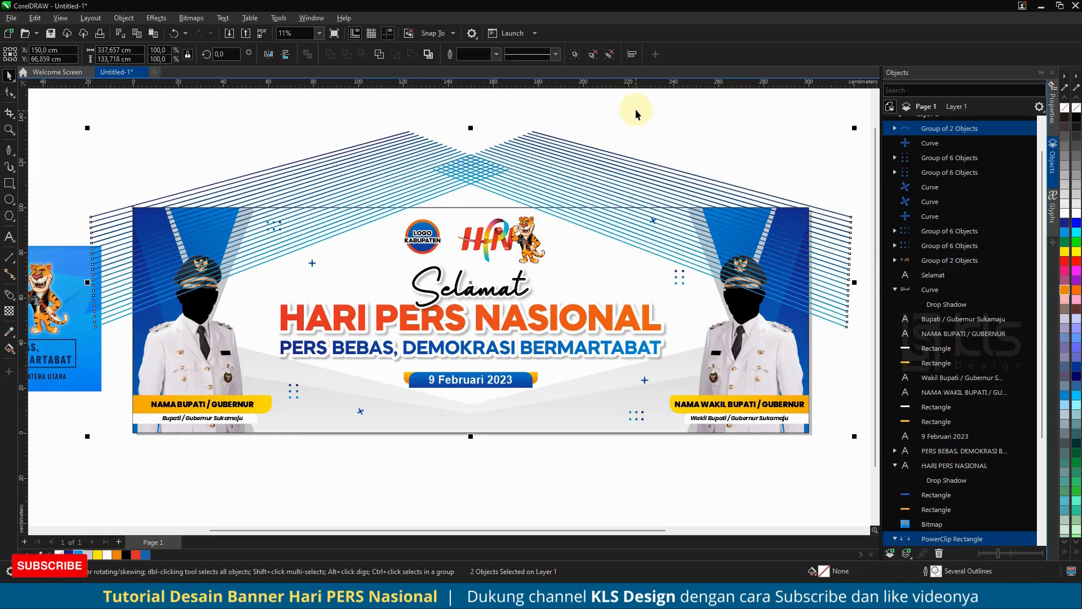
left_click(636, 113)
- PowerClip the combined line group inside the banner's background rectangle
left_click(590, 154)
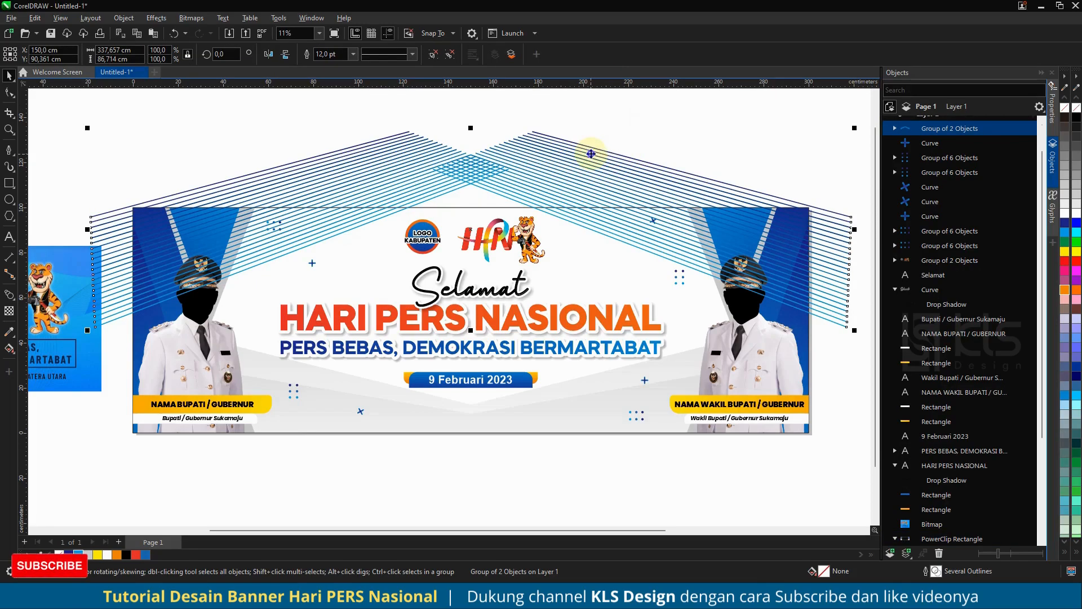
right_click(591, 153)
left_click(636, 289)
left_click(614, 274)
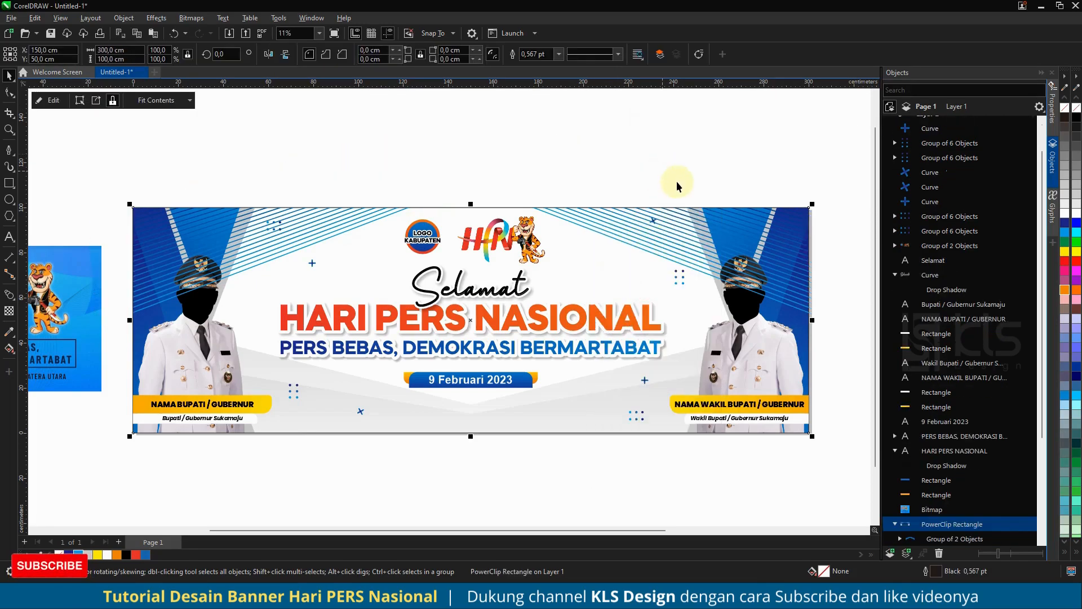
- Send the line group to the back of the PowerClip contents, behind the officials' photos and the blue side shapes
left_click(941, 540)
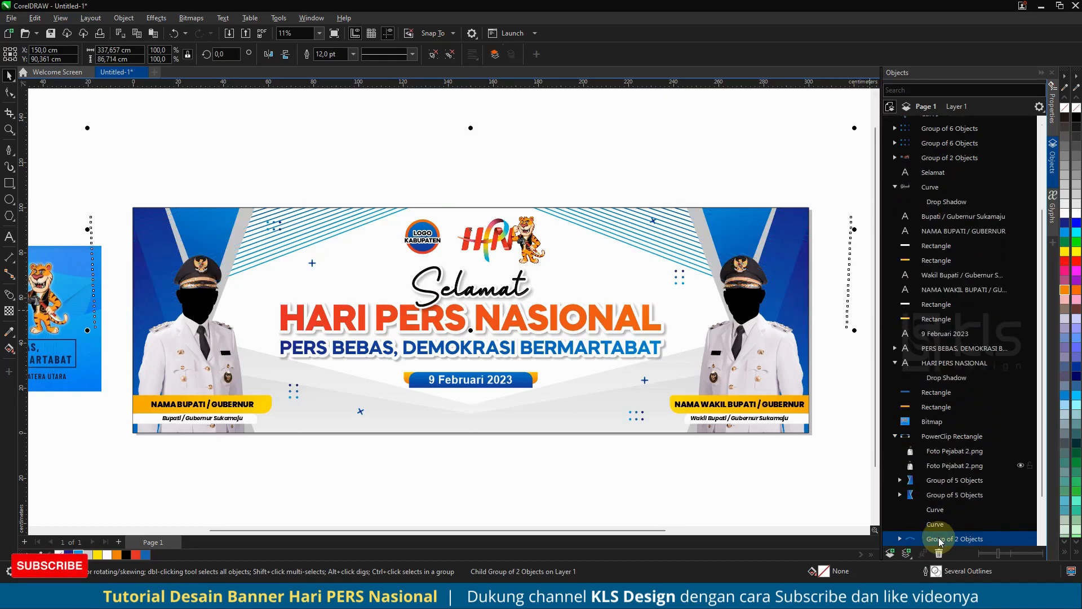
scroll(516, 206, "down", 2)
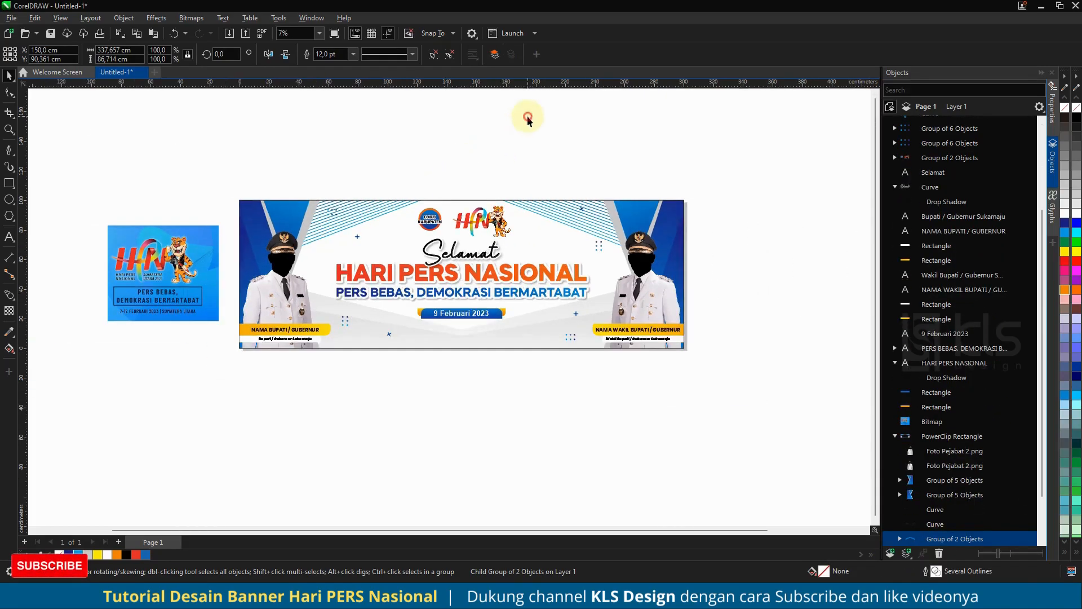
left_click(529, 120)
scroll(526, 214, "up", 2)
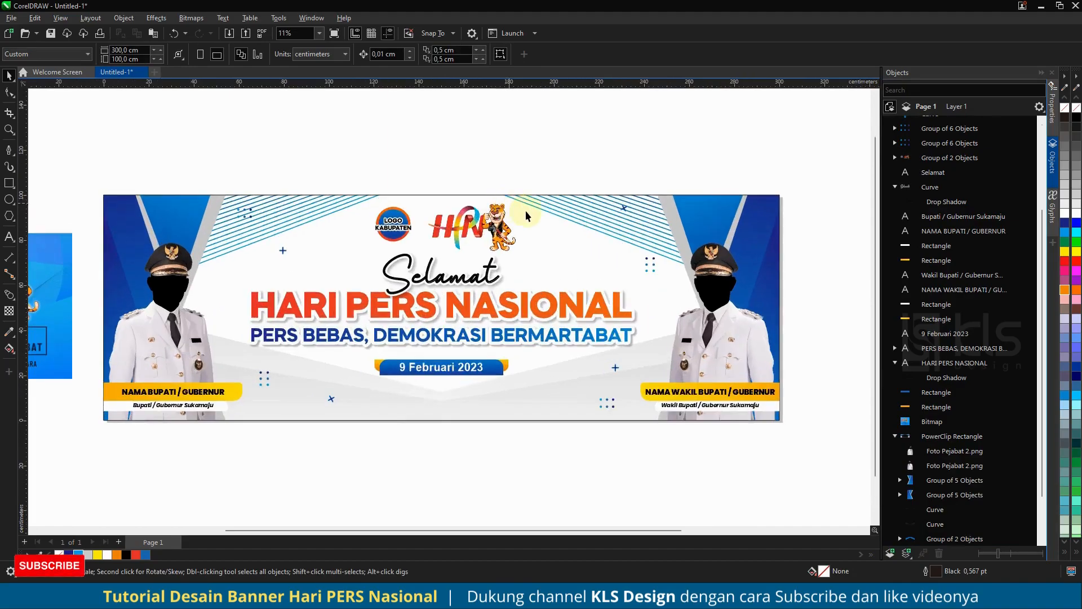
- Apply a uniform transparency of 50 to the line group inside the PowerClip
left_click(953, 538)
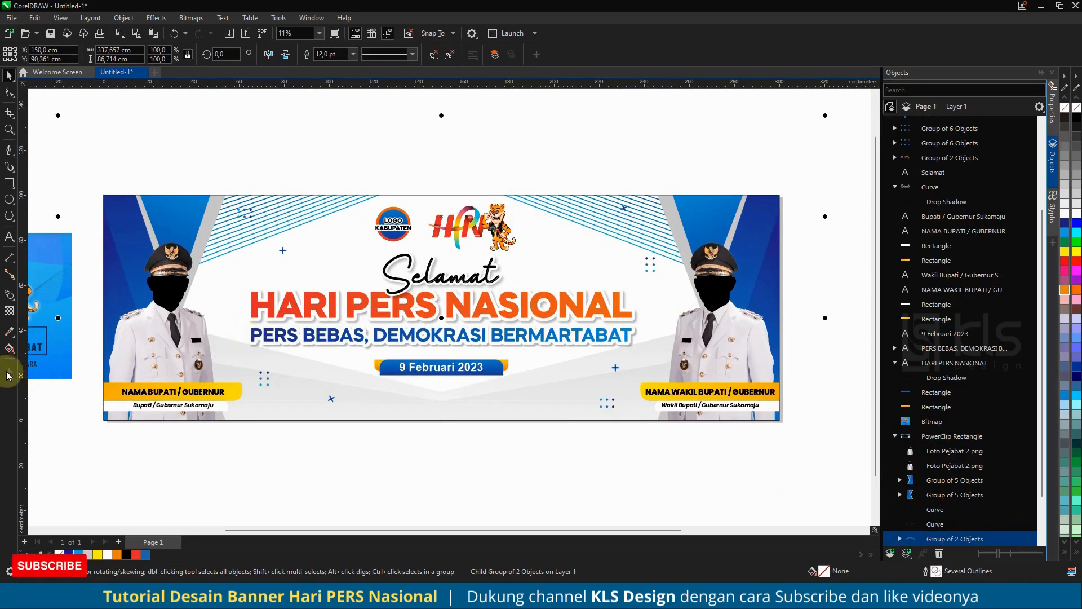
left_click(9, 311)
left_click(27, 53)
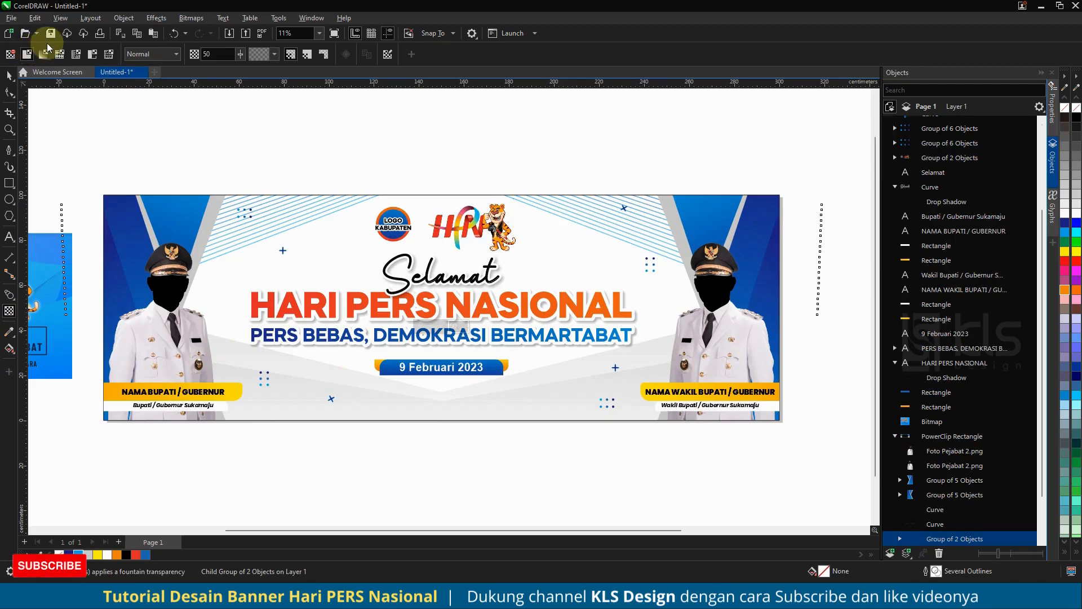
left_click(10, 74)
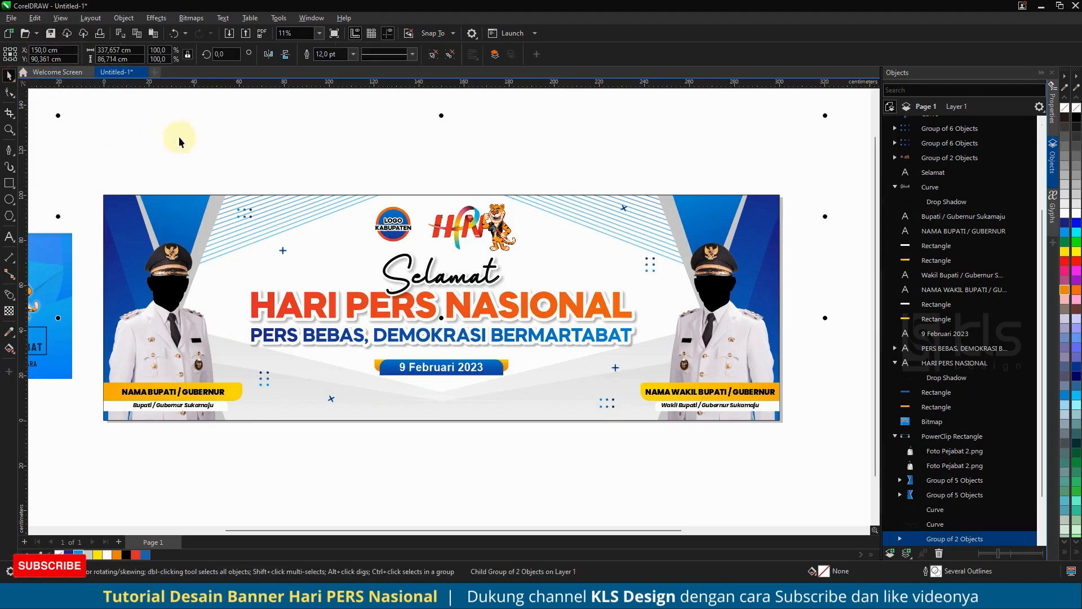
left_click(229, 135)
- Move the upper-left dots beside the left official's shoulder, the upper-right tilted plus down below the lines, and the right-hand dots slightly outward
left_click(237, 220)
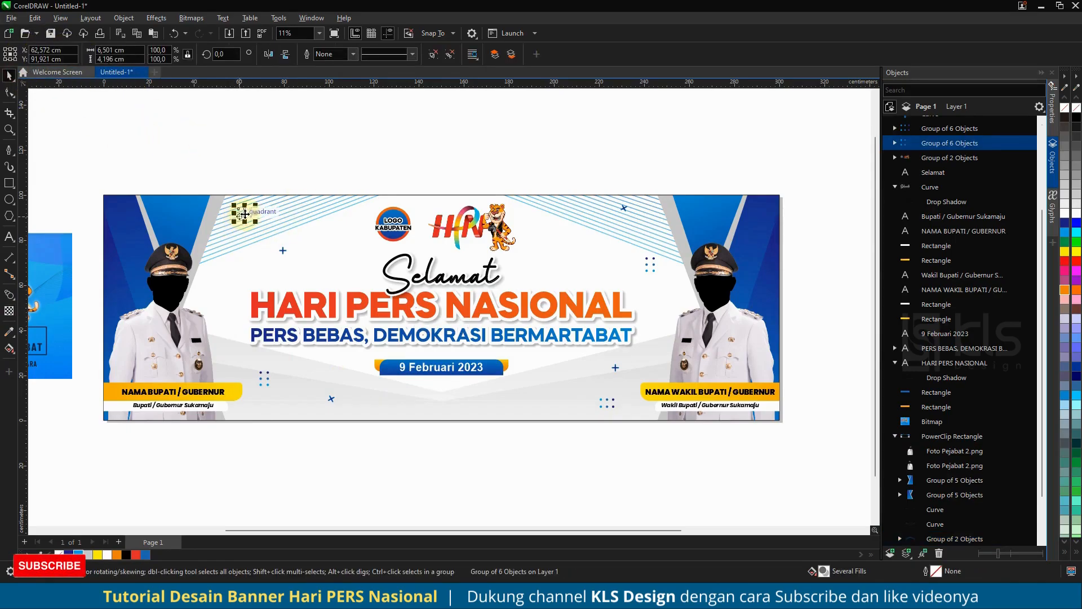
left_click_drag(245, 214, 218, 271)
left_click_drag(628, 209, 654, 268)
left_click(631, 150)
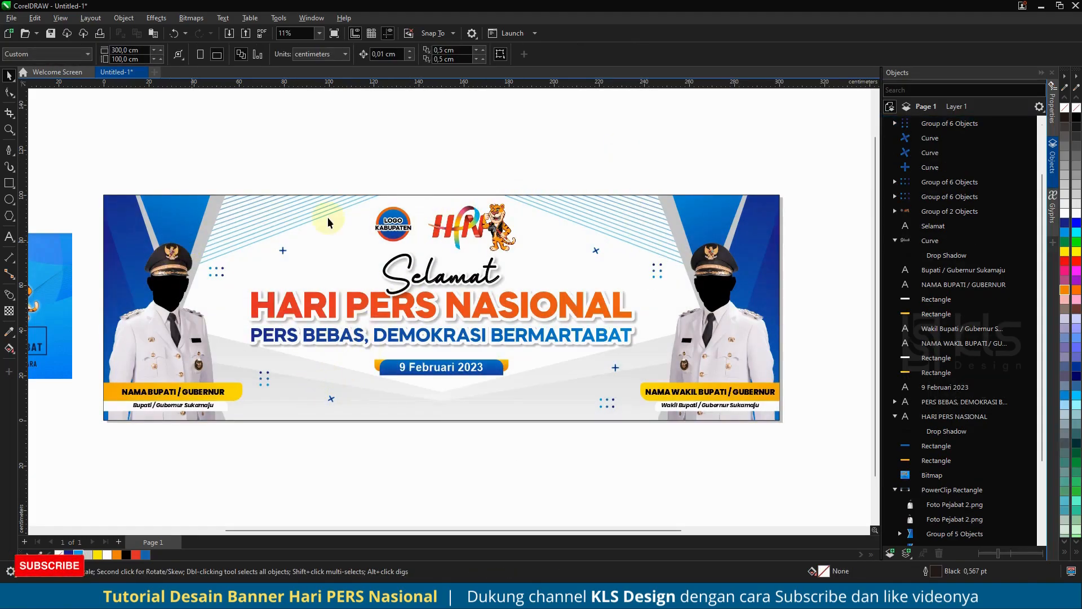
- Preview the whole banner in full screen to check the layout
scroll(409, 243, "down", 2)
scroll(407, 265, "up", 2)
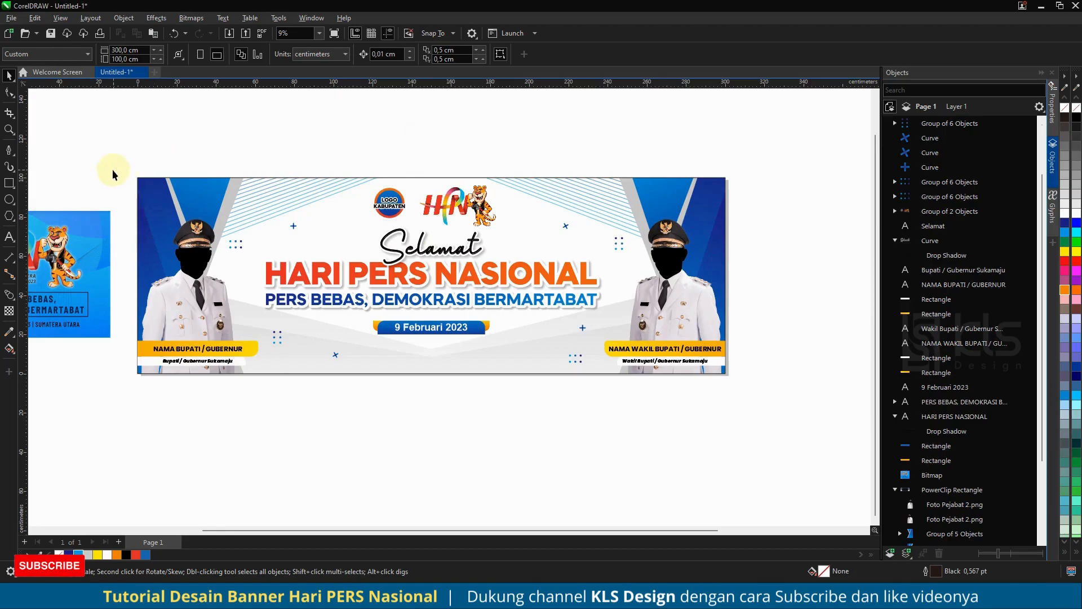
left_click_drag(778, 420, 778, 420)
key("shift+F2")
key("F9")
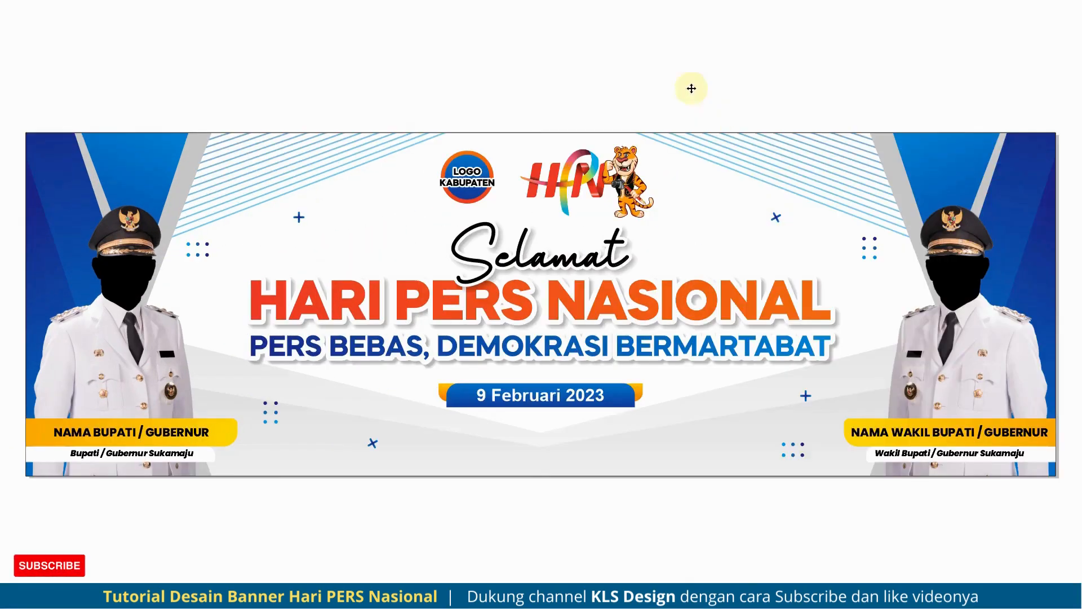